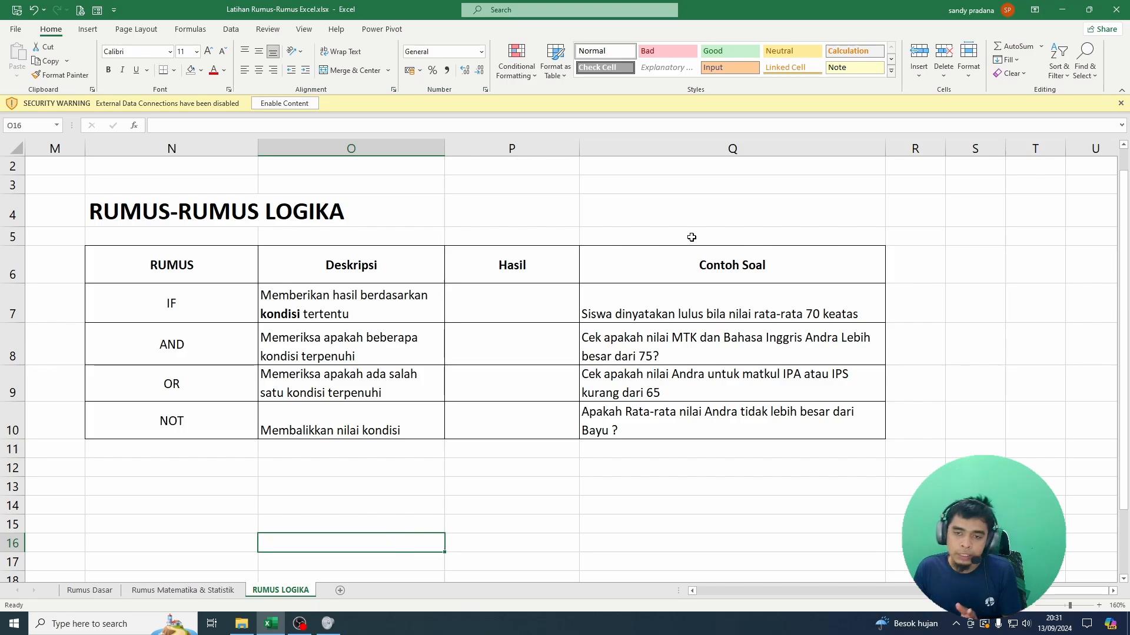
Step: Start an IF formula in P7, the Hasil cell of the IF row, referencing the first student's average in H7
left_click(662, 303)
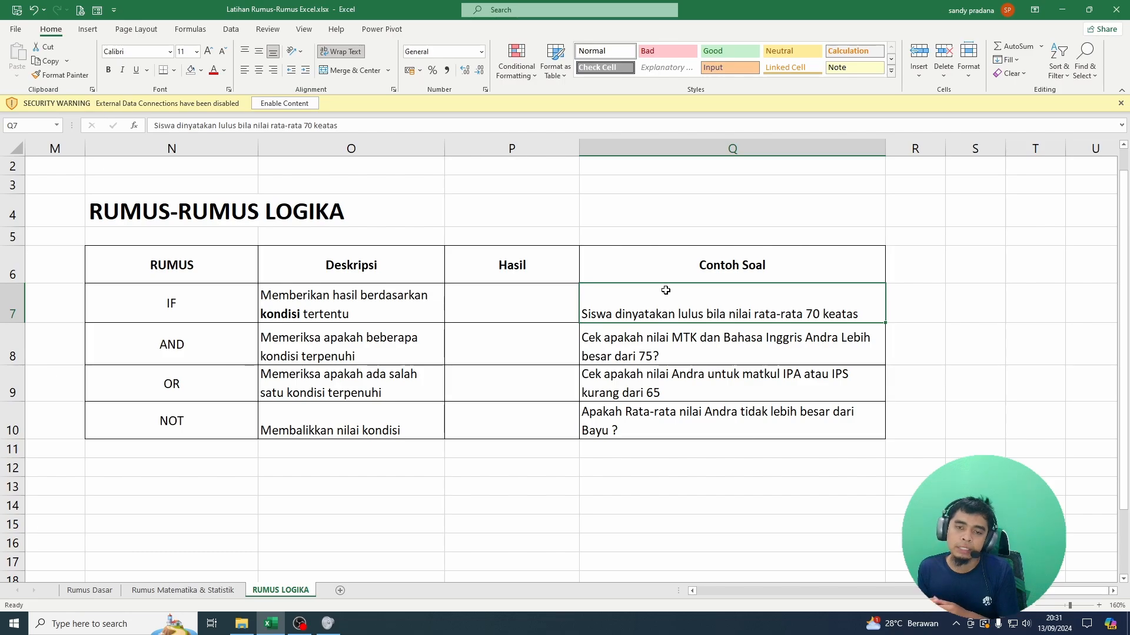
left_click(494, 304)
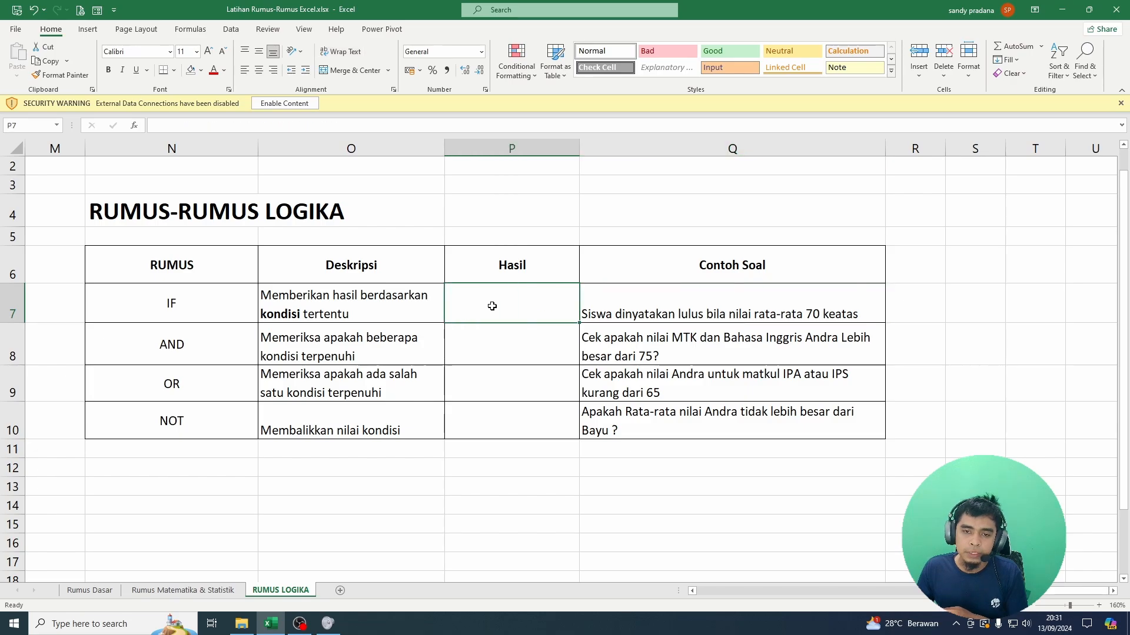
type("=if")
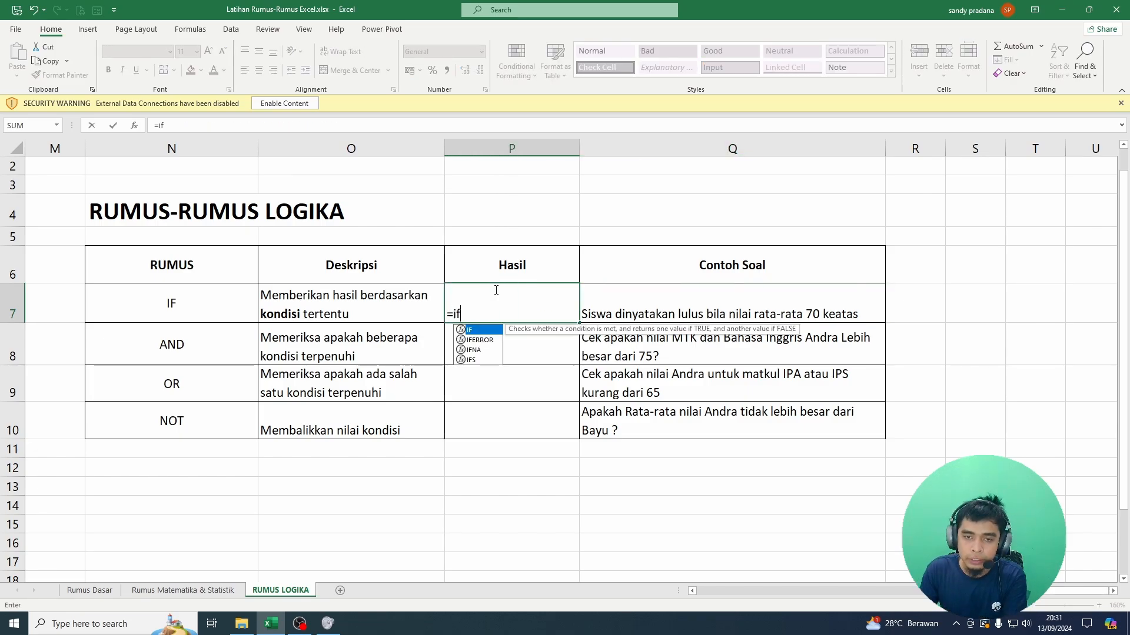
type("(")
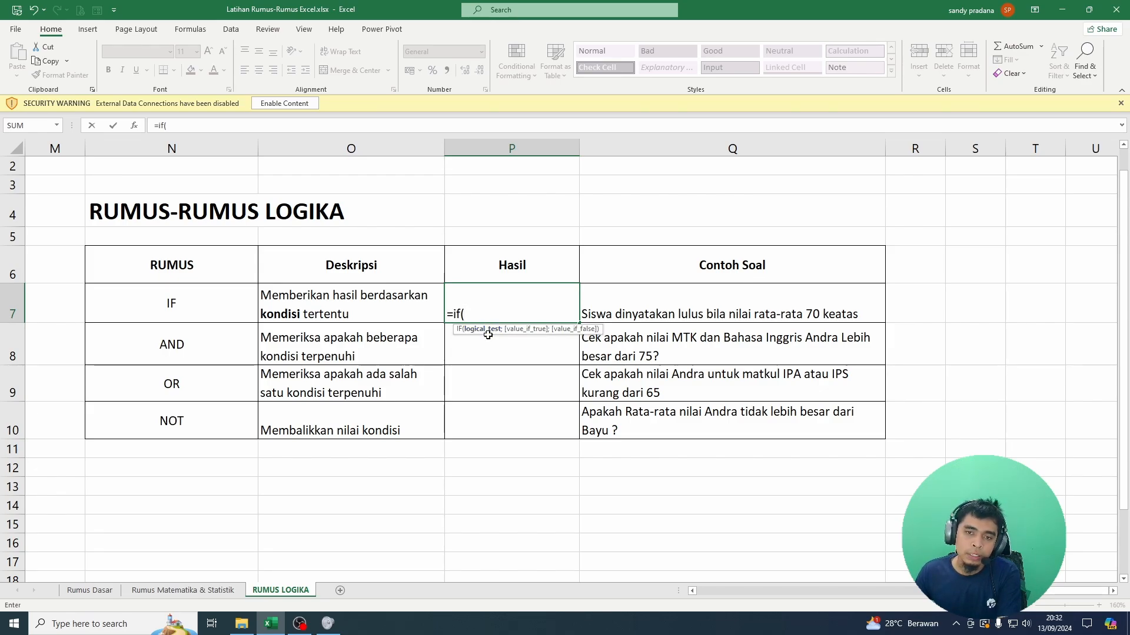
key("Left")
key("Left")
key("Left")
key("Left")
key("Left")
key("Left")
key("Left")
key("Left")
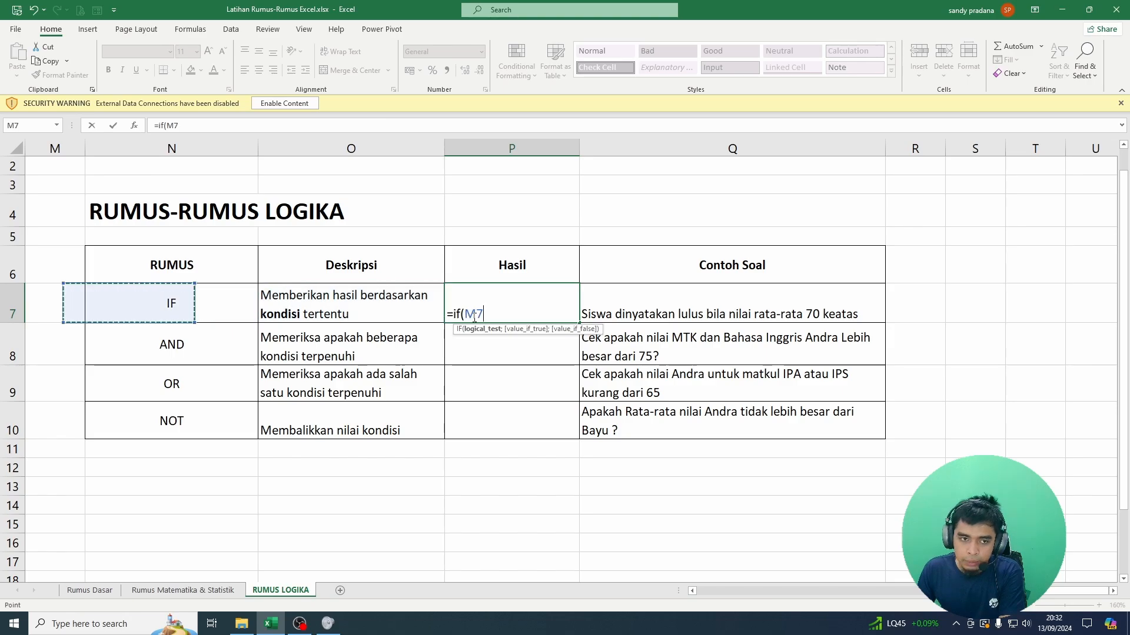
key("Left")
key("Left")
key("Left")
key("Left")
key("Left")
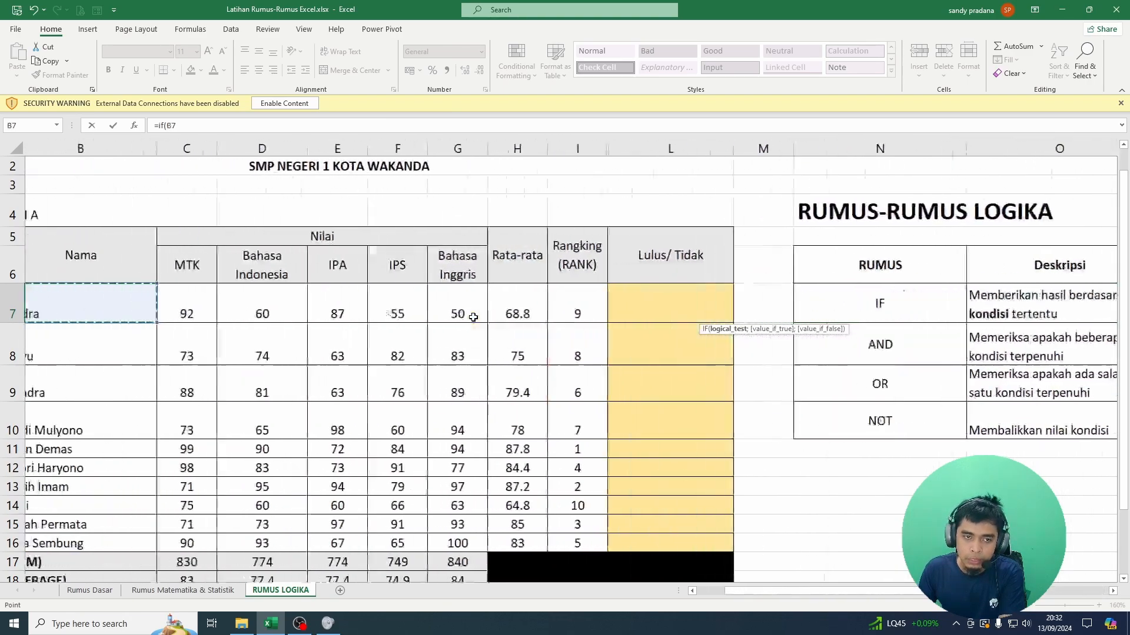
key("Up")
key("Up")
key("Down")
key("Down")
key("Down")
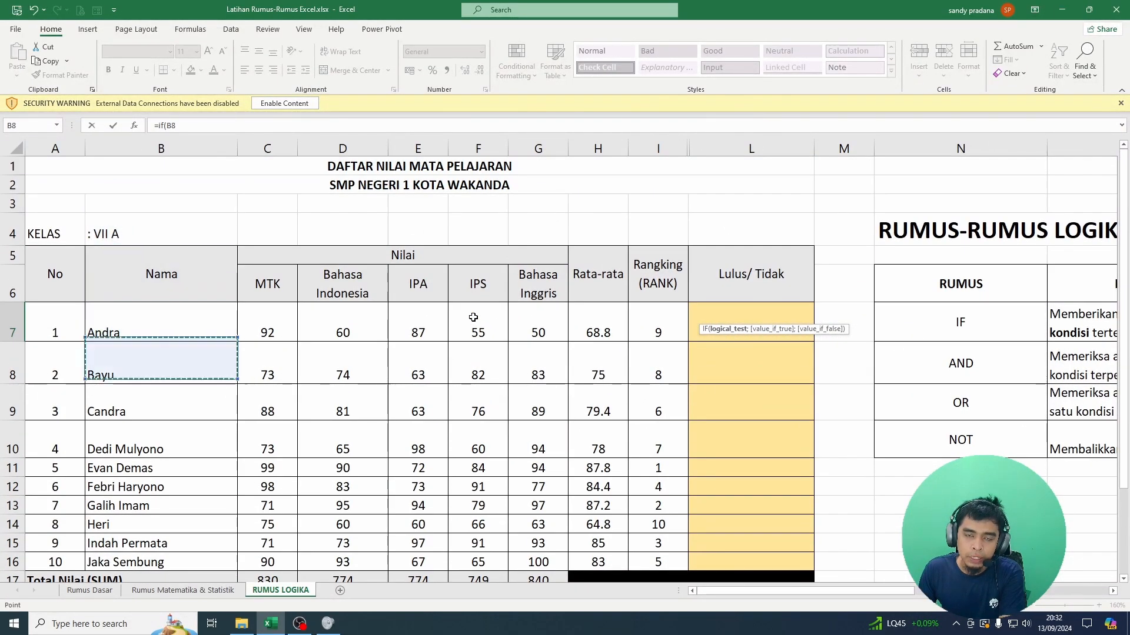
key("Right")
key("Right")
key("Right")
key("Right")
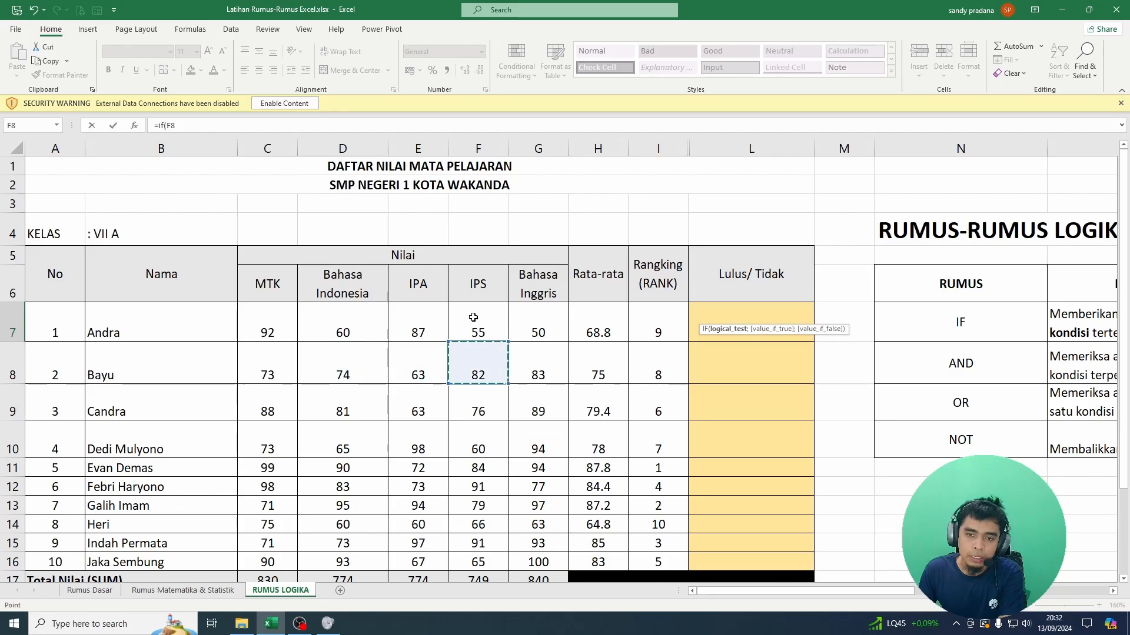
key("Up")
key("Right")
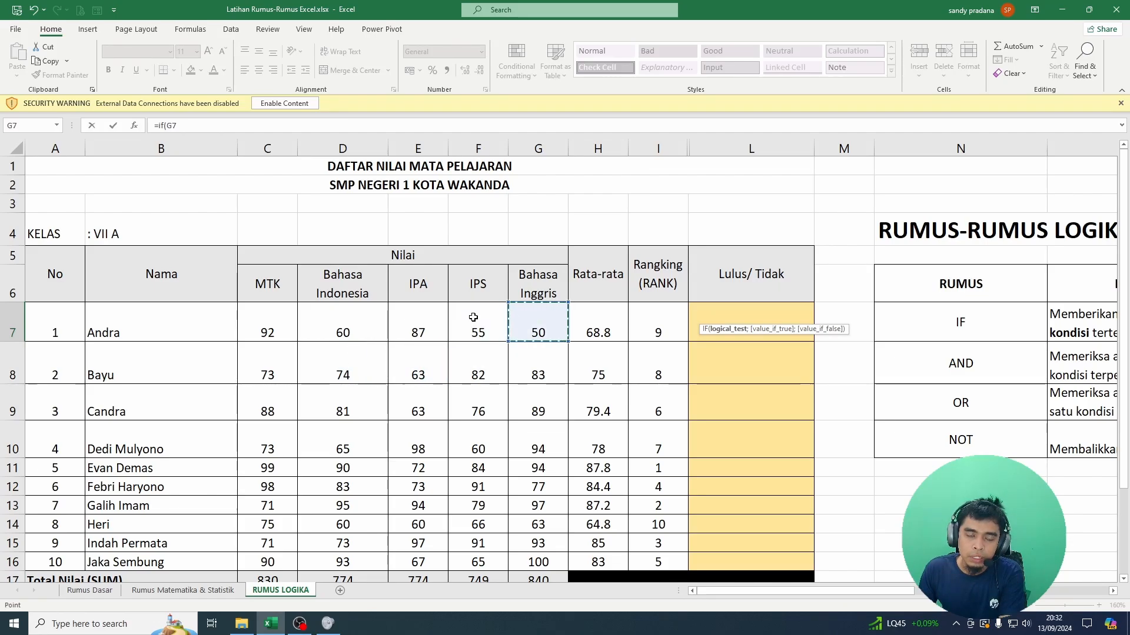
key("Right")
key("Right")
key("Right")
key("Left")
key("Left")
key("Left")
key("Left")
key("Left")
key("Left")
key("Left")
key("Left")
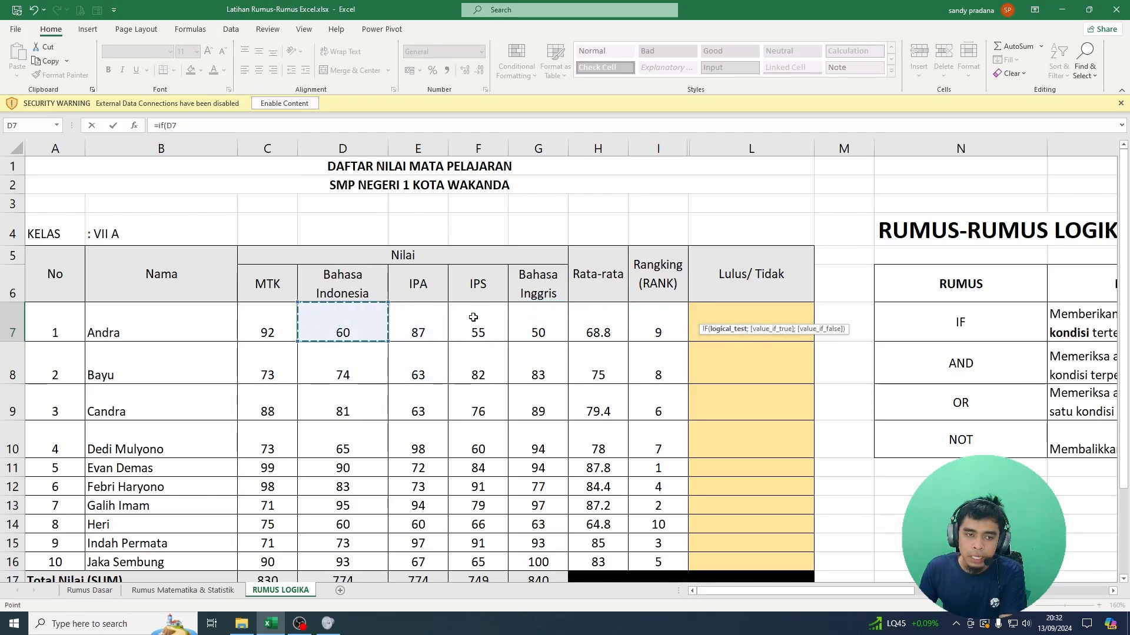
key("Right")
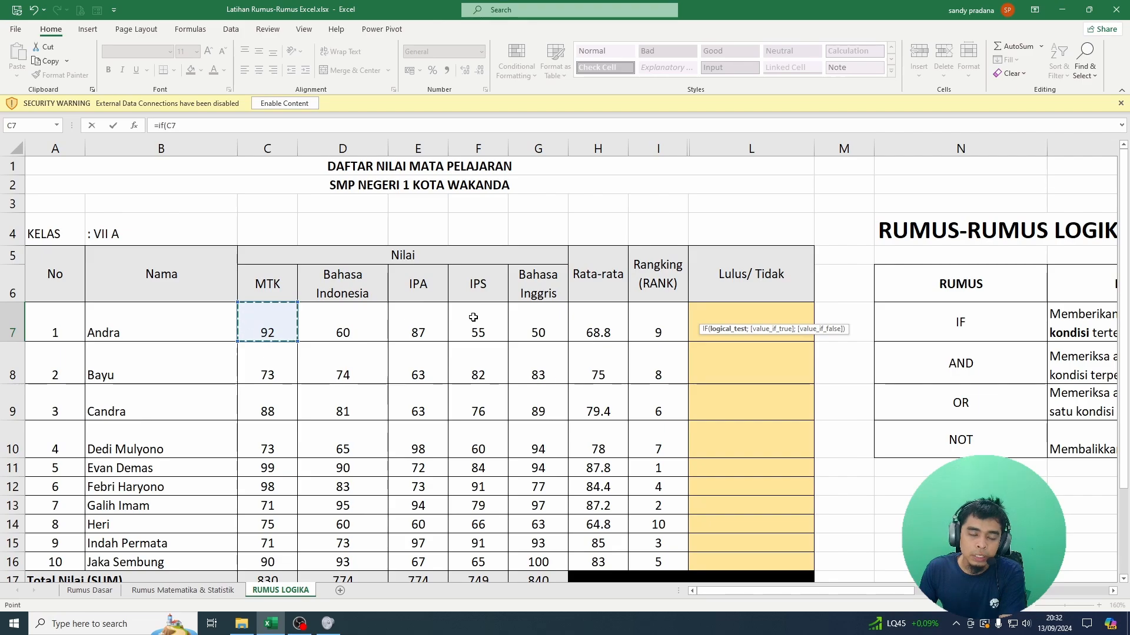
key("Right")
key("Right")
key("Right")
key("Right")
key("Right")
key("Right")
key("Right")
key("Right")
key("Right")
key("Right")
key("Right")
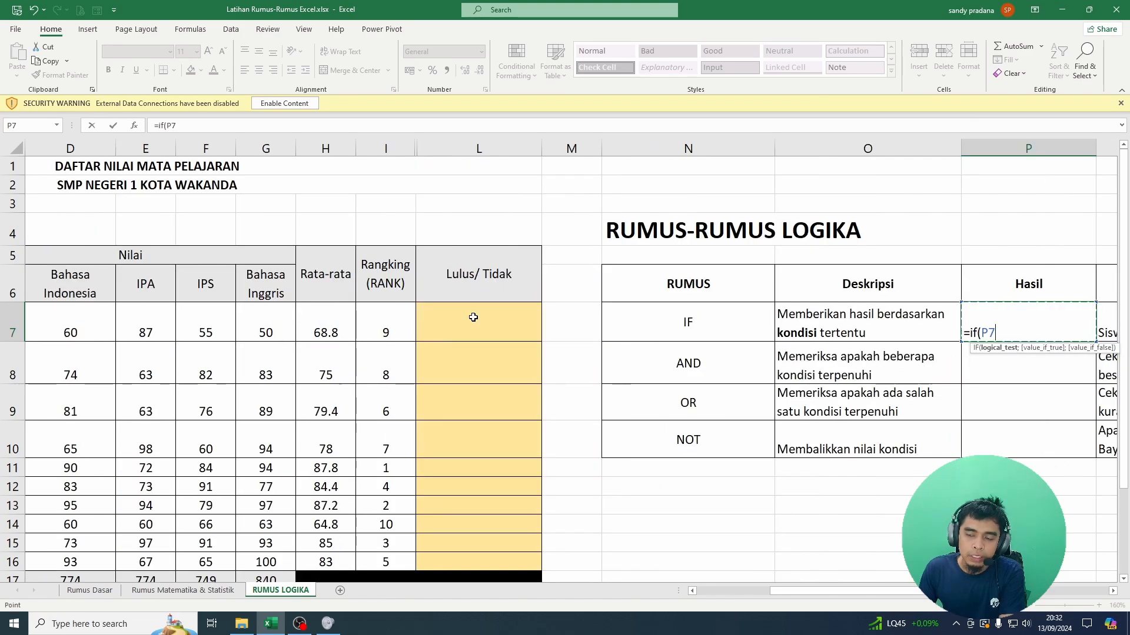
key("Left")
key("Left")
key("Left")
key("Left")
key("Left")
key("Left")
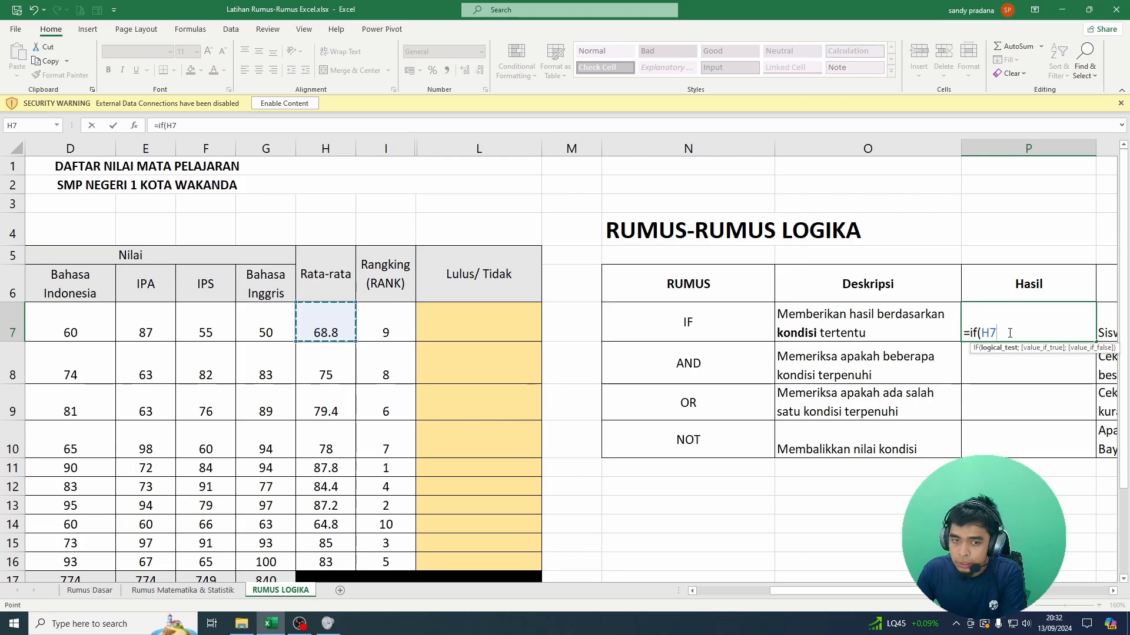
Step: Complete the formula's logical test so that H7 must be greater than or equal to 70 (H7>=70)
type(">")
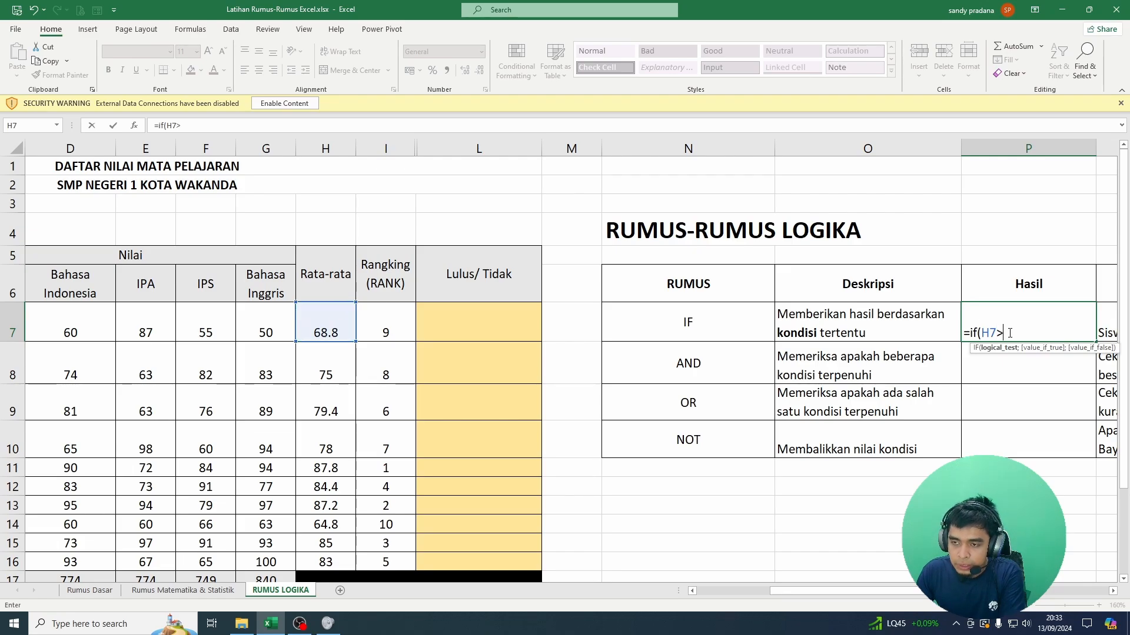
type("=")
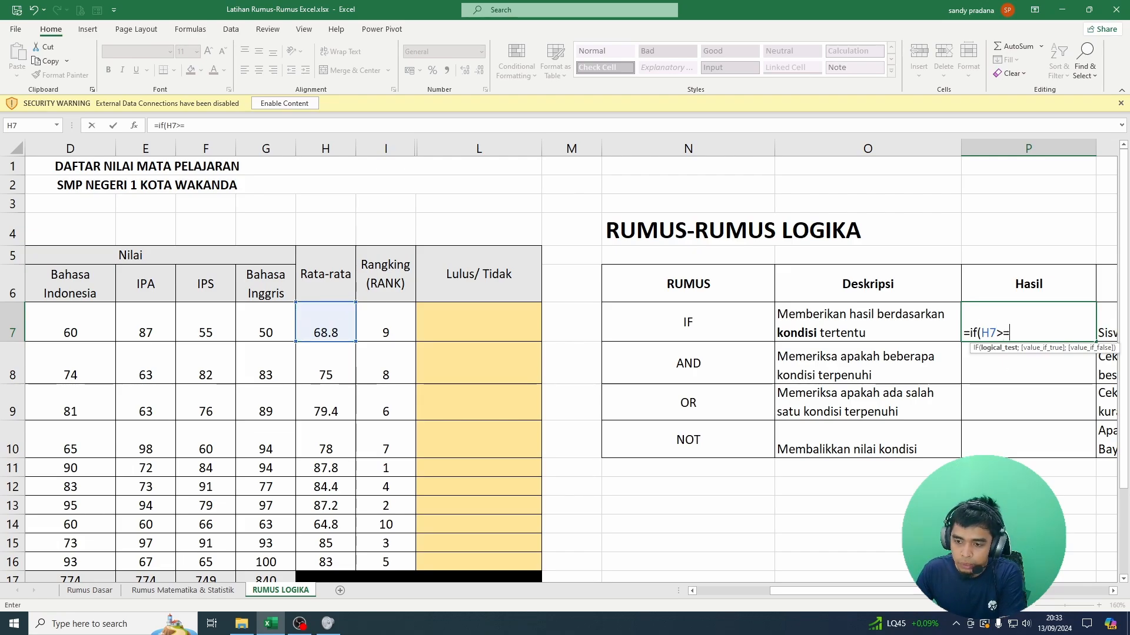
scroll(571, 365, "right", 4)
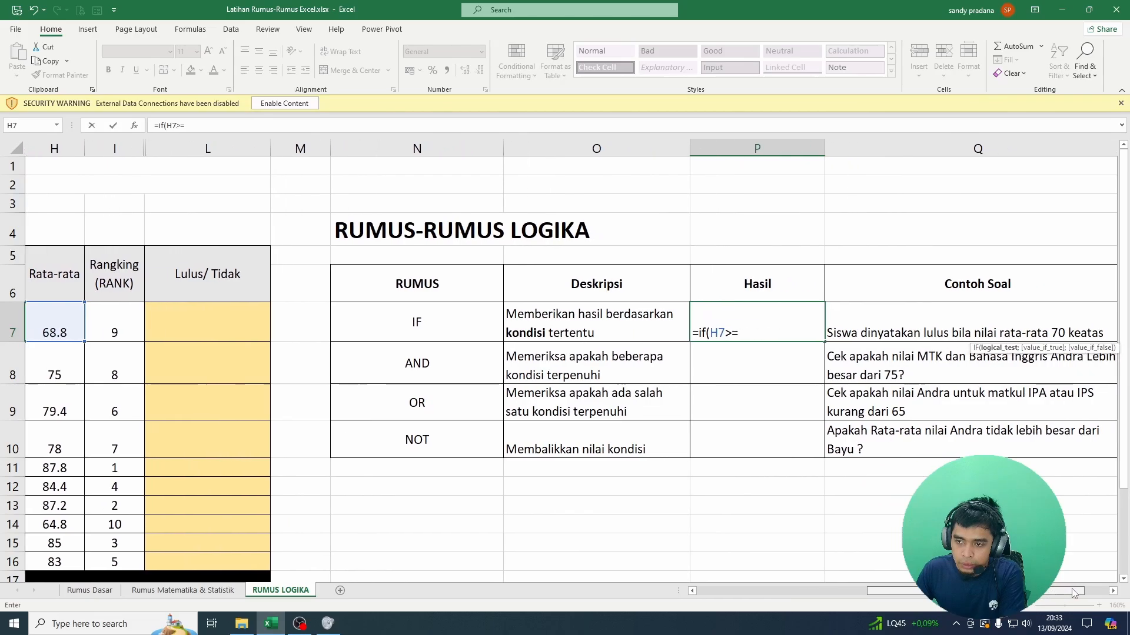
type("7")
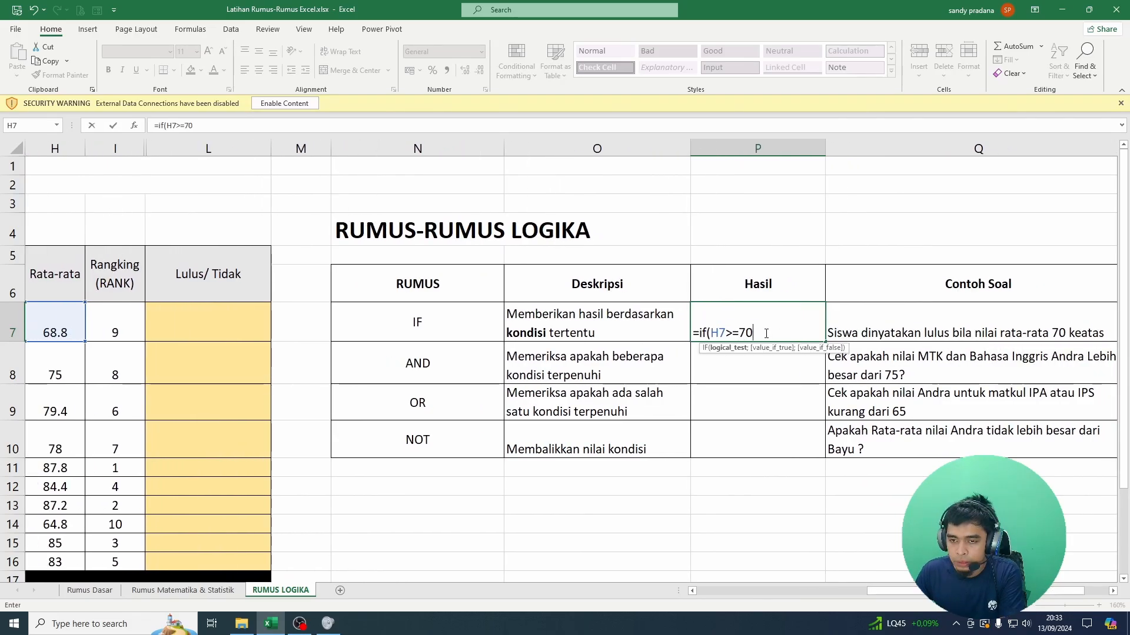
type("0")
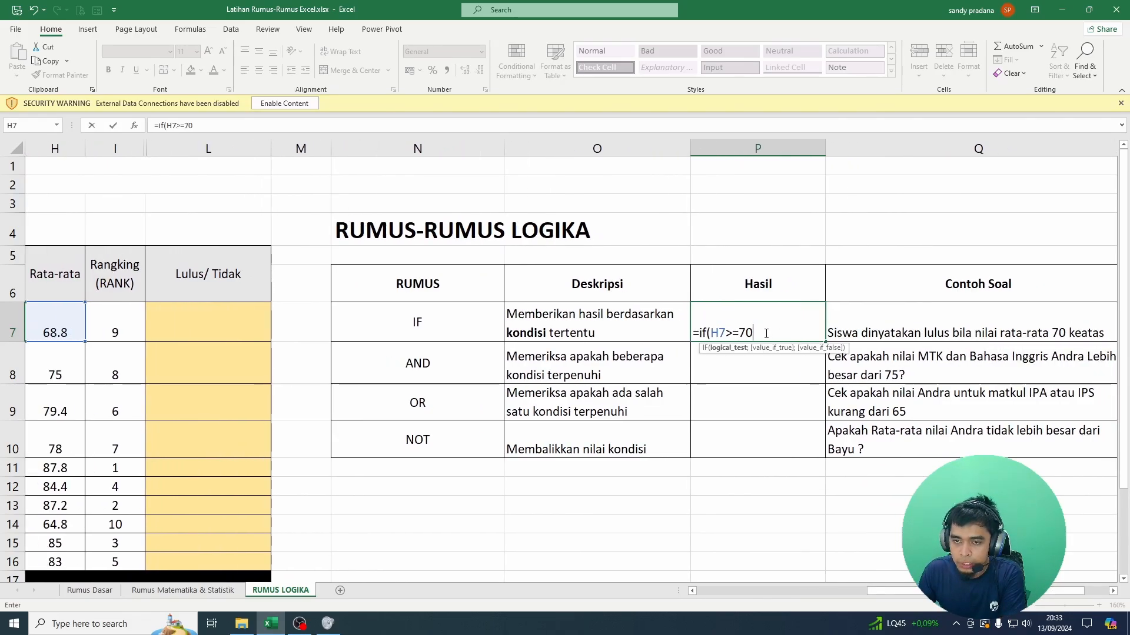
type(";")
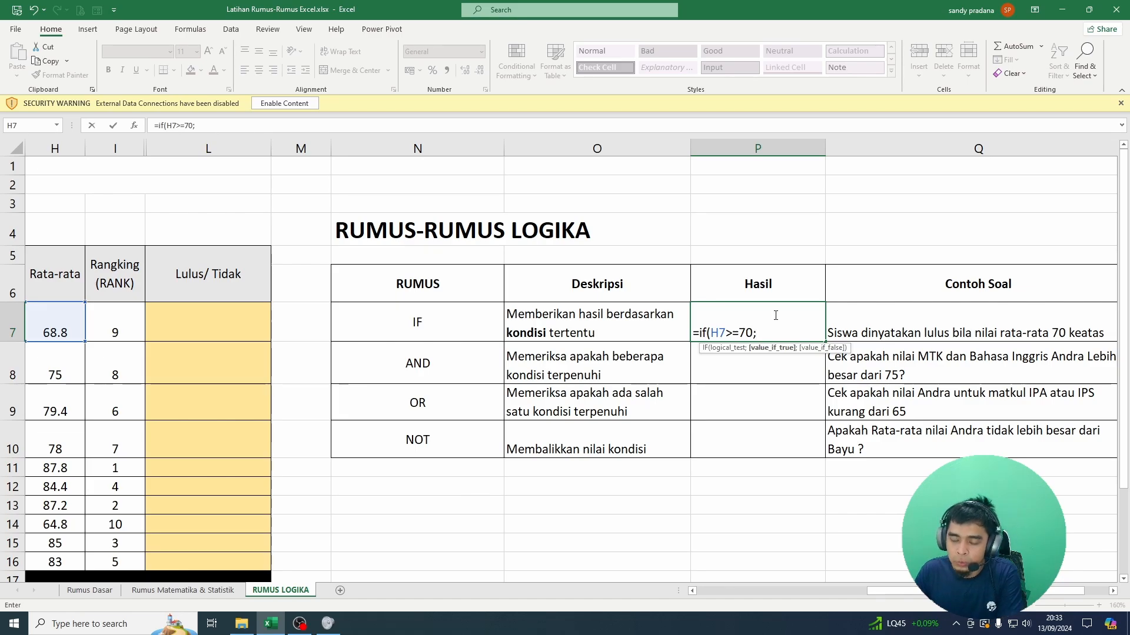
Step: Add "Lulus" as the value the IF formula returns when the condition is true
type("\"")
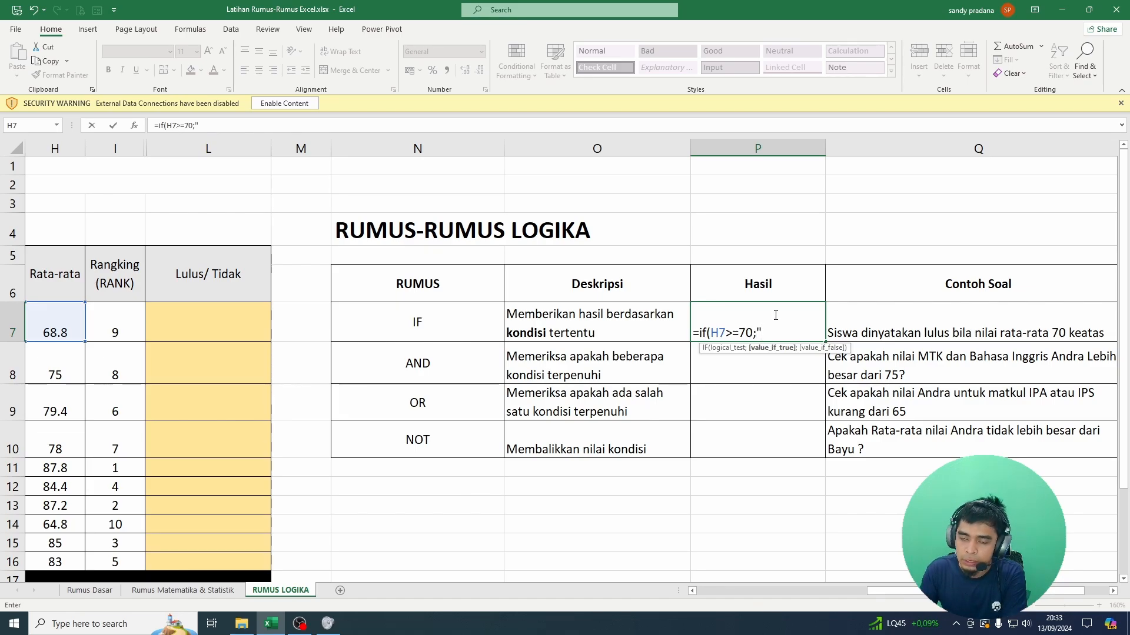
type("Lulu")
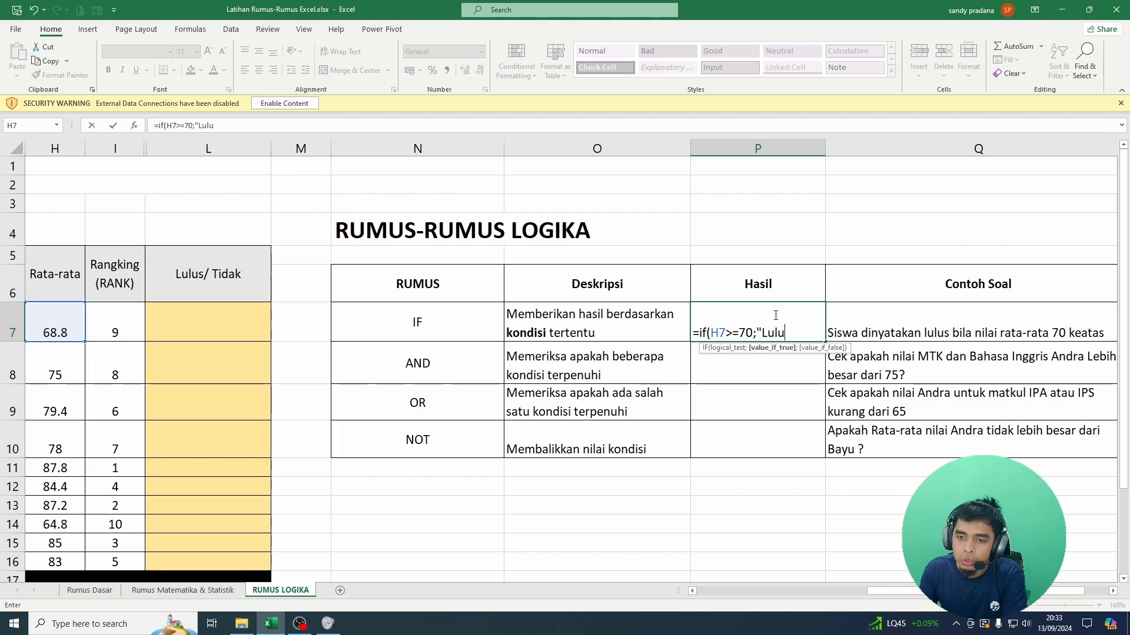
type("s")
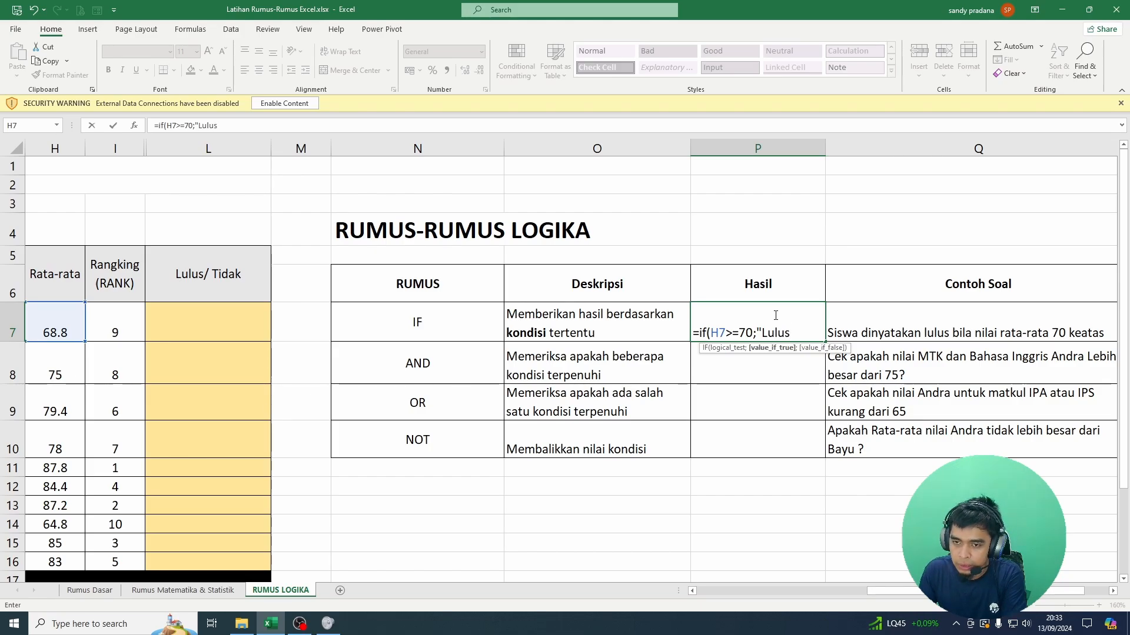
type("\"")
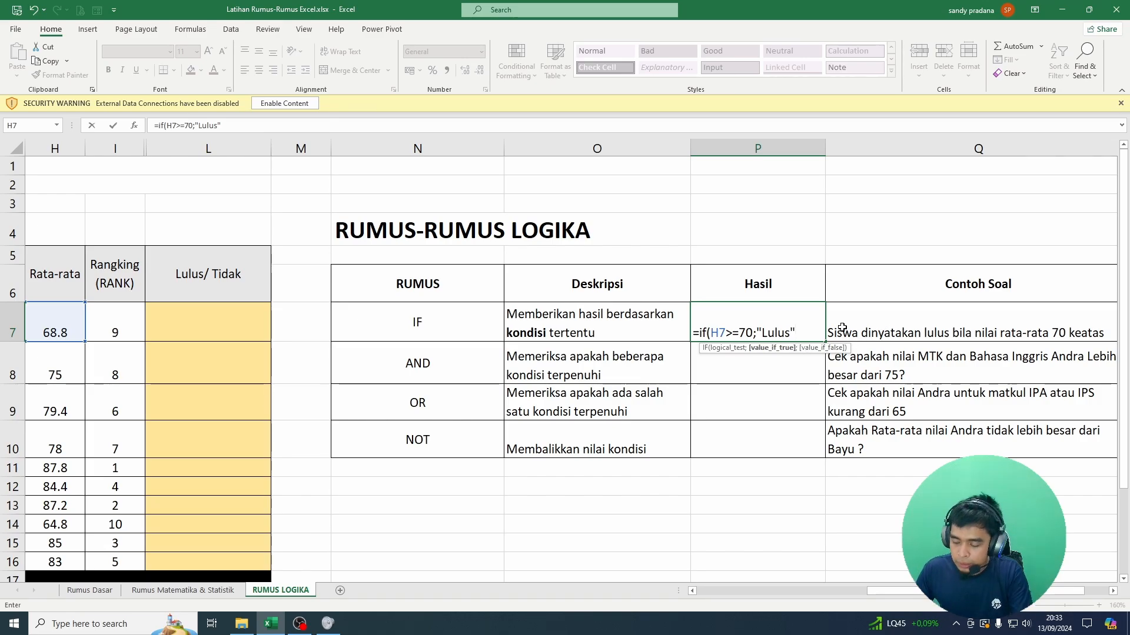
Step: Add "Tidak Lulus" as the value if false, then close and enter the IF formula in P7
type(";")
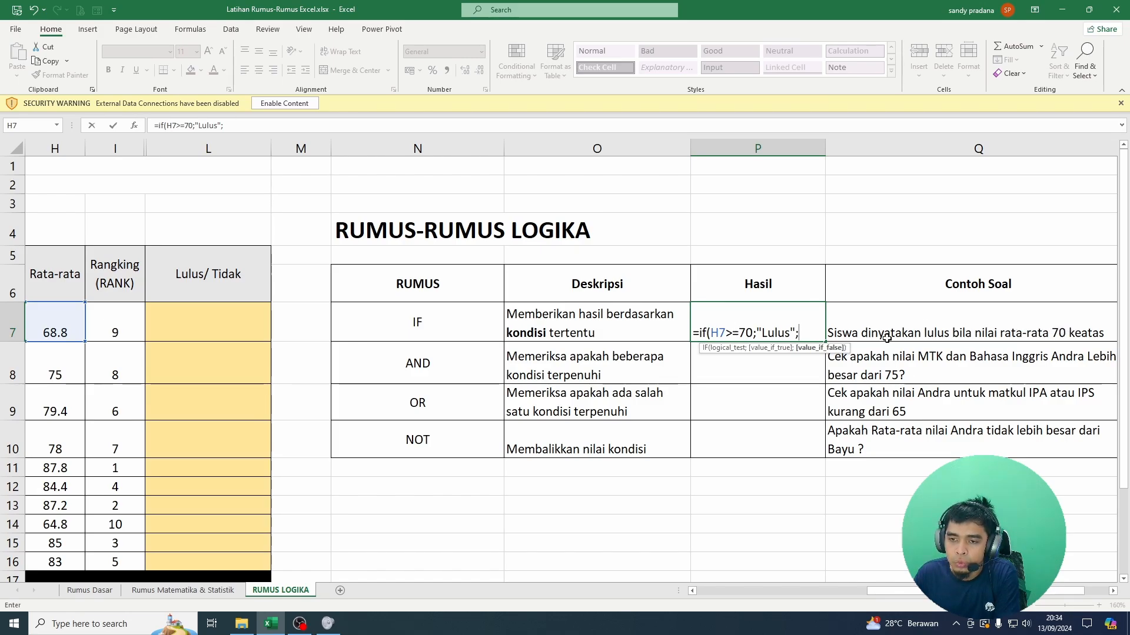
type("\"")
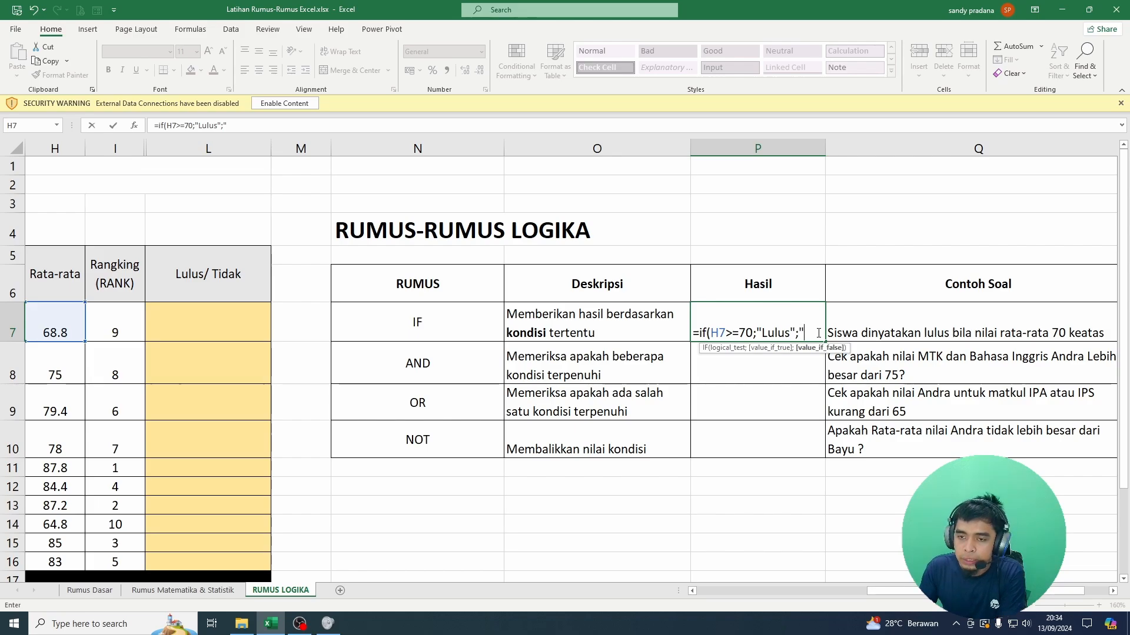
type("Tidak Llu")
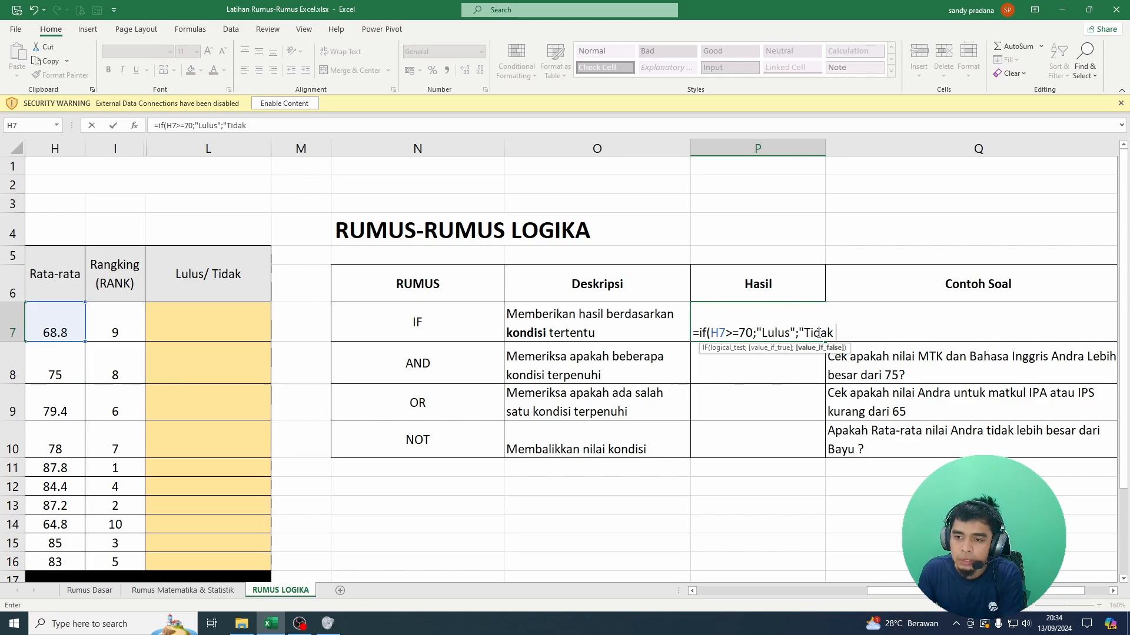
key("BackSpace")
key("BackSpace")
type("ulus")
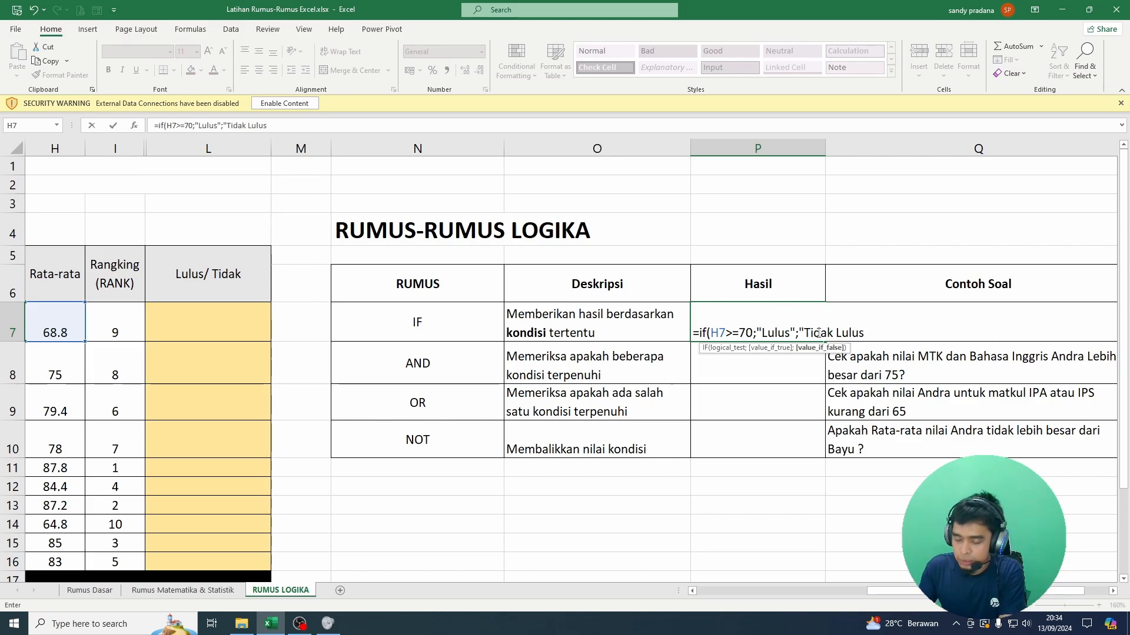
type("\"")
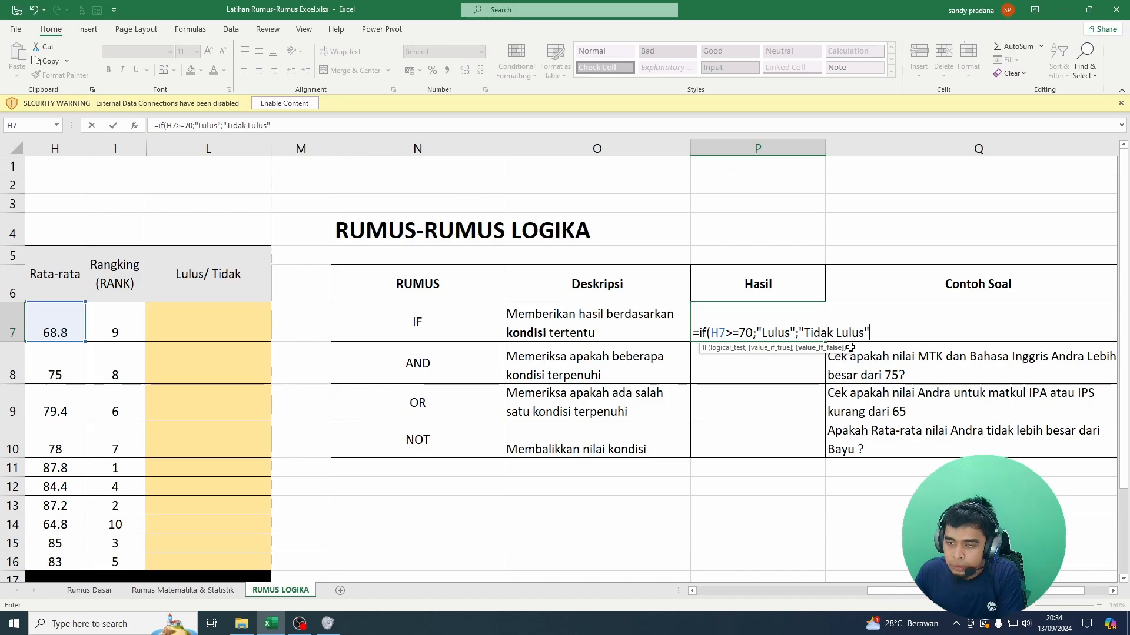
type(")")
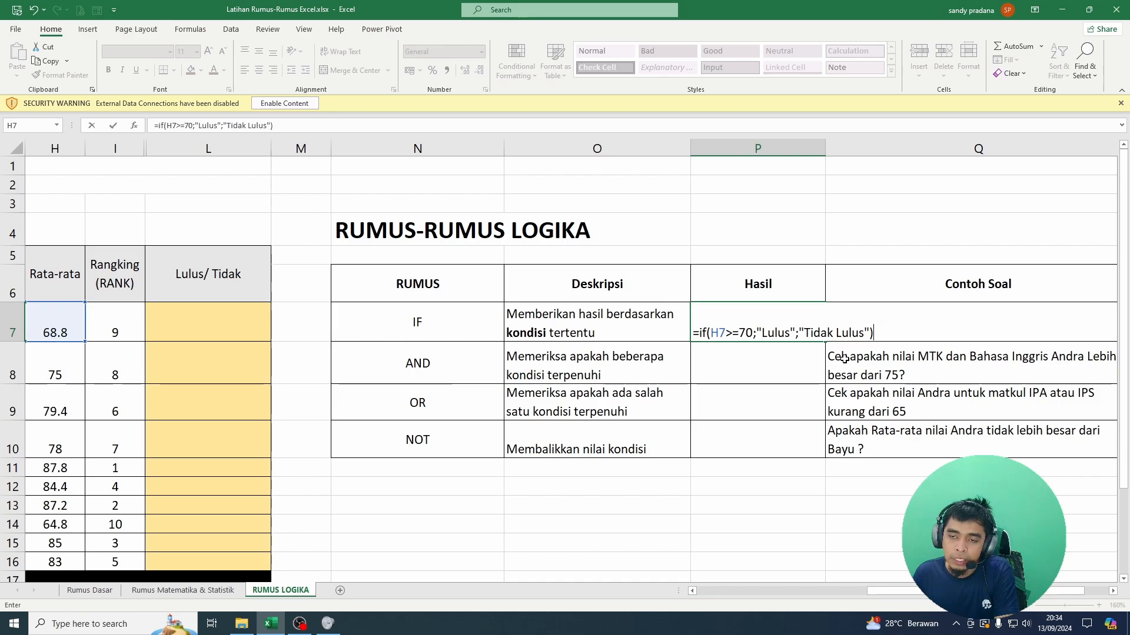
key("Return")
Step: Change the first student's Bahasa Inggris score in G7 to 55
left_click(736, 323)
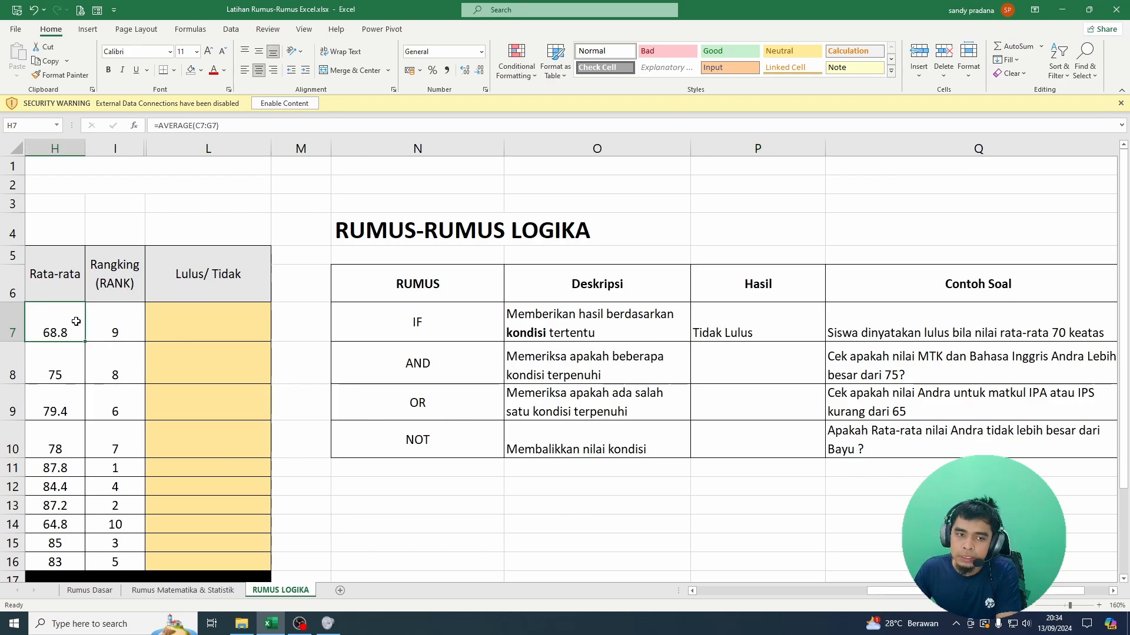
key("ctrl+Left")
key("Right")
key("Right")
key("Right")
key("Right")
key("Right")
key("Right")
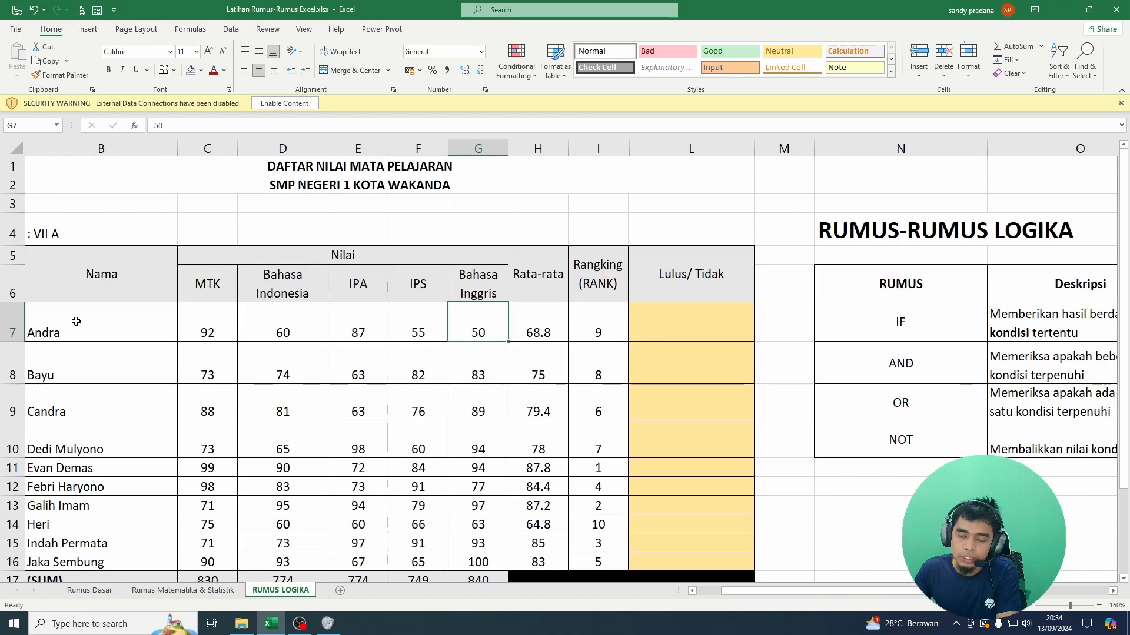
key("Right")
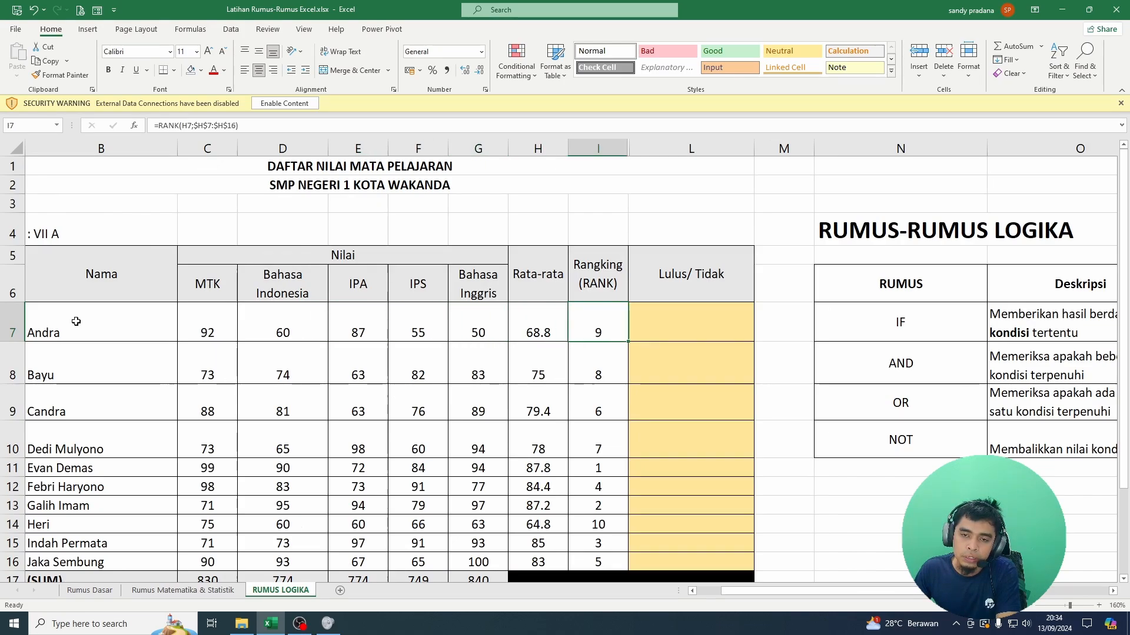
key("Left")
key("Left")
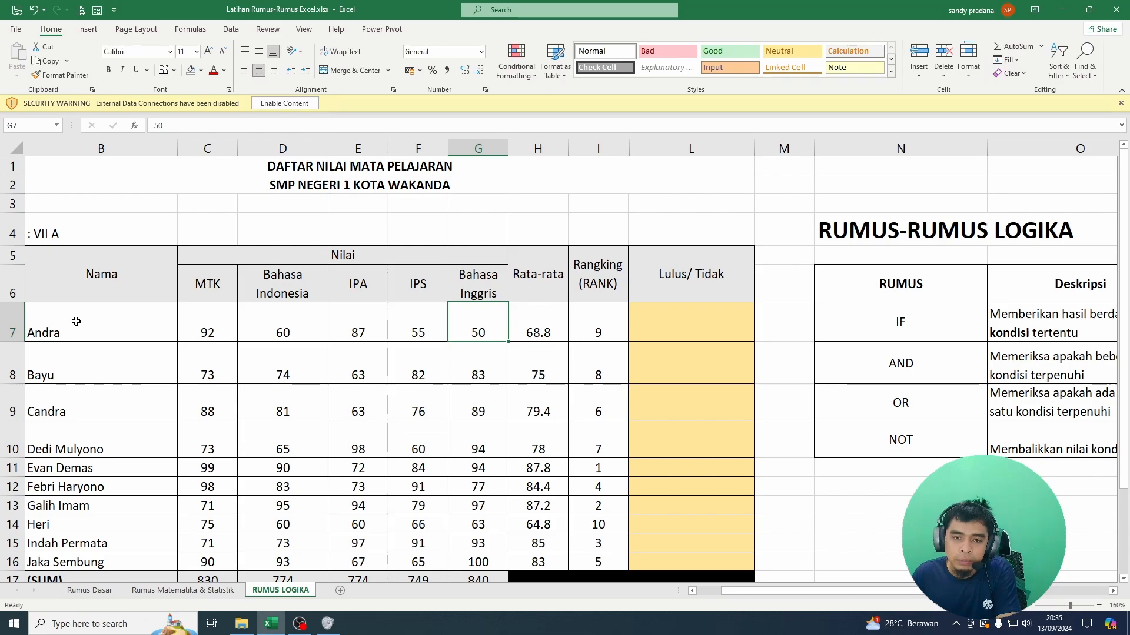
type("55")
key("Return")
key("Up")
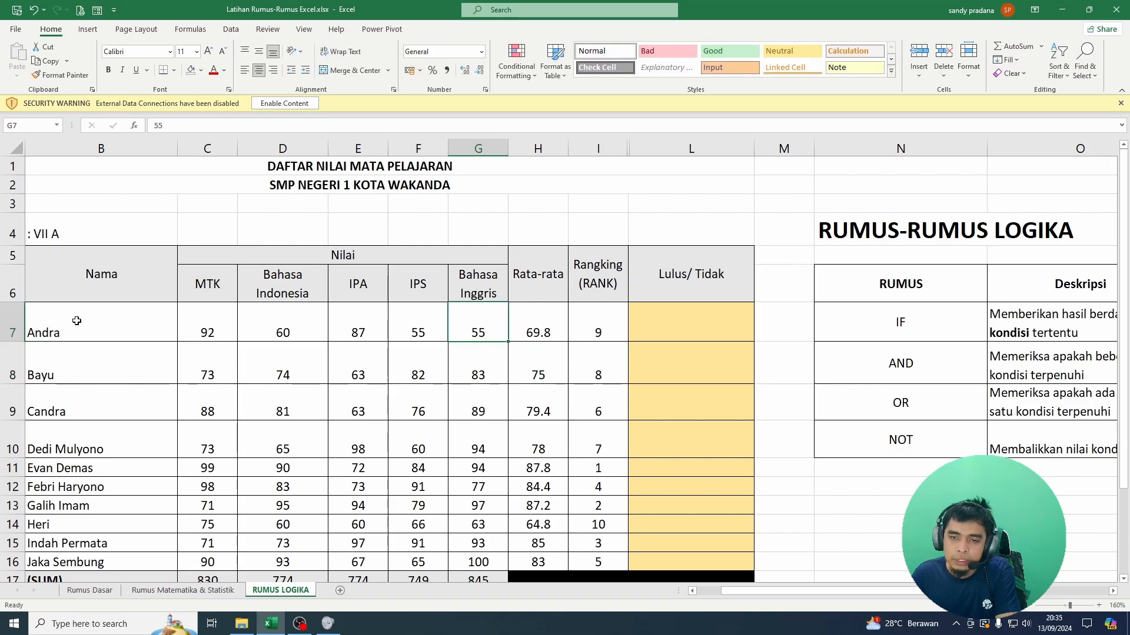
Step: Check the first student's average and the IF formula's result in P7 against the new score
key("Right")
key("Right")
key("Right")
key("Right")
key("Right")
key("Right")
key("Right")
key("Right")
key("Left")
key("Left")
key("Left")
key("Left")
key("Left")
key("Left")
key("Left")
key("Left")
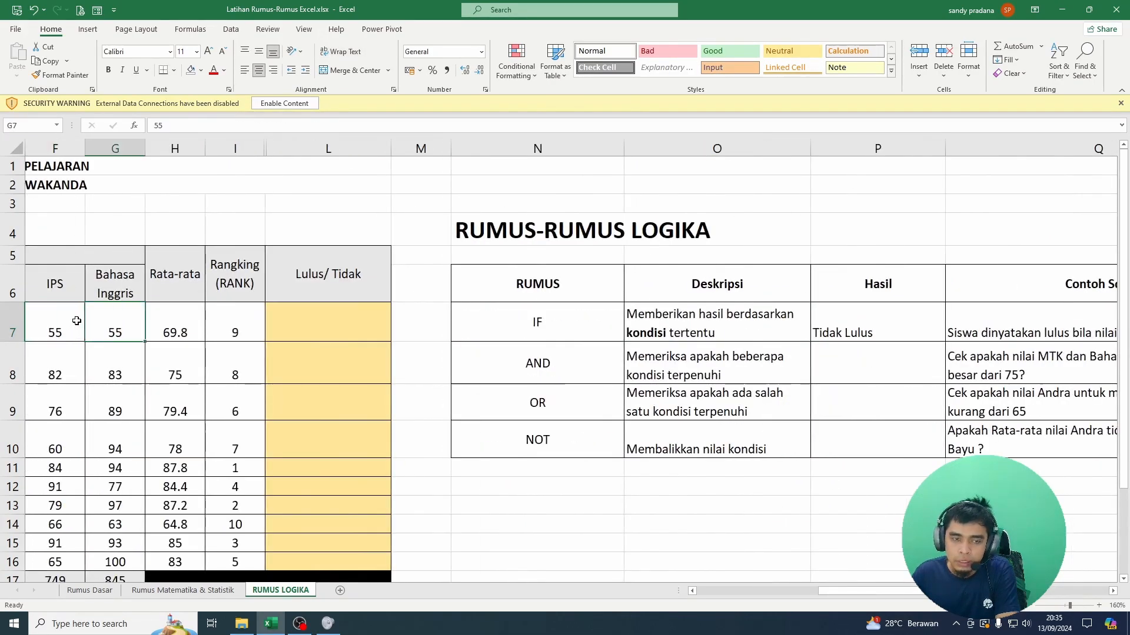
Step: Change the first student's Bahasa Inggris score in G7 to 56 and select the average in H7
type("56")
key("Return")
key("Up")
key("Right")
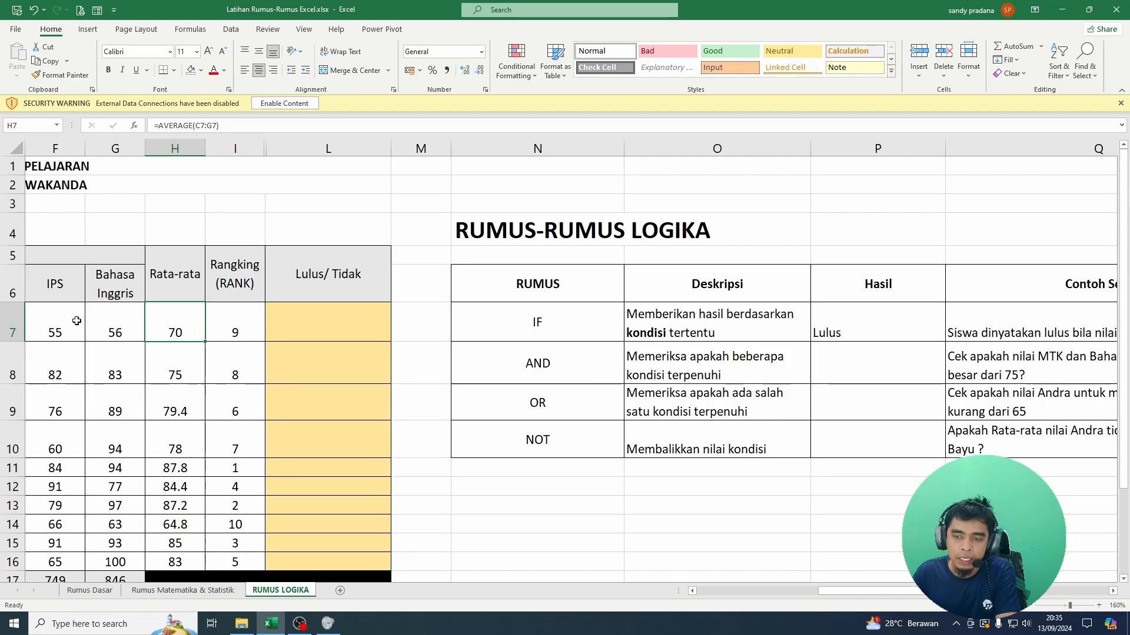
Step: Change the IF formula's condition in P7 to H7>70, without the equals sign
key("Right")
key("Right")
key("Right")
key("Right")
key("Right")
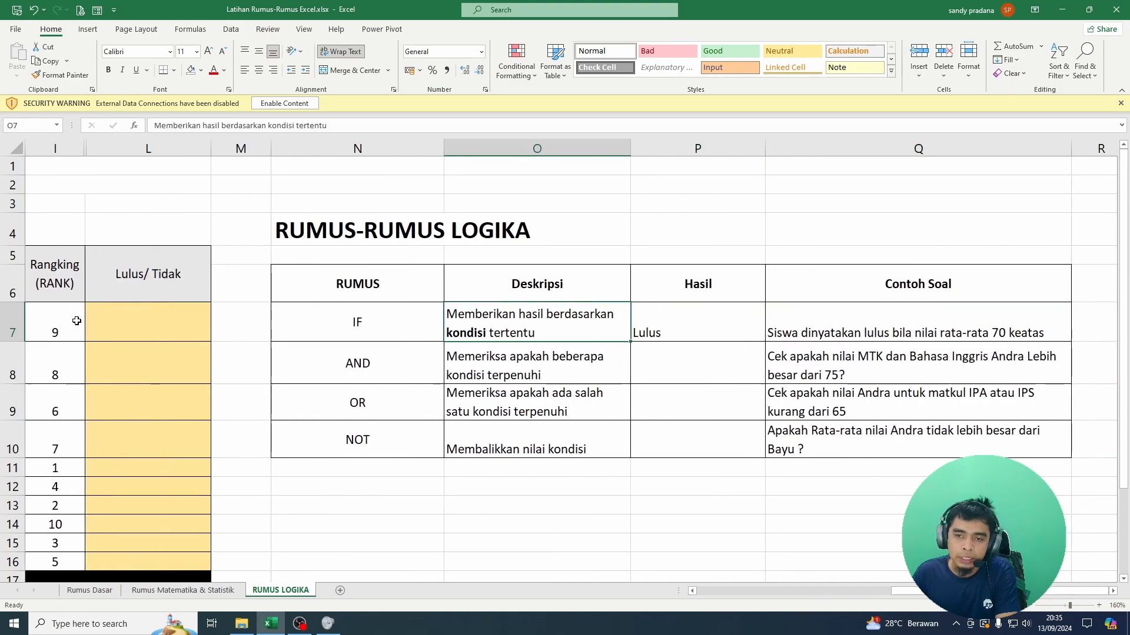
key("Right")
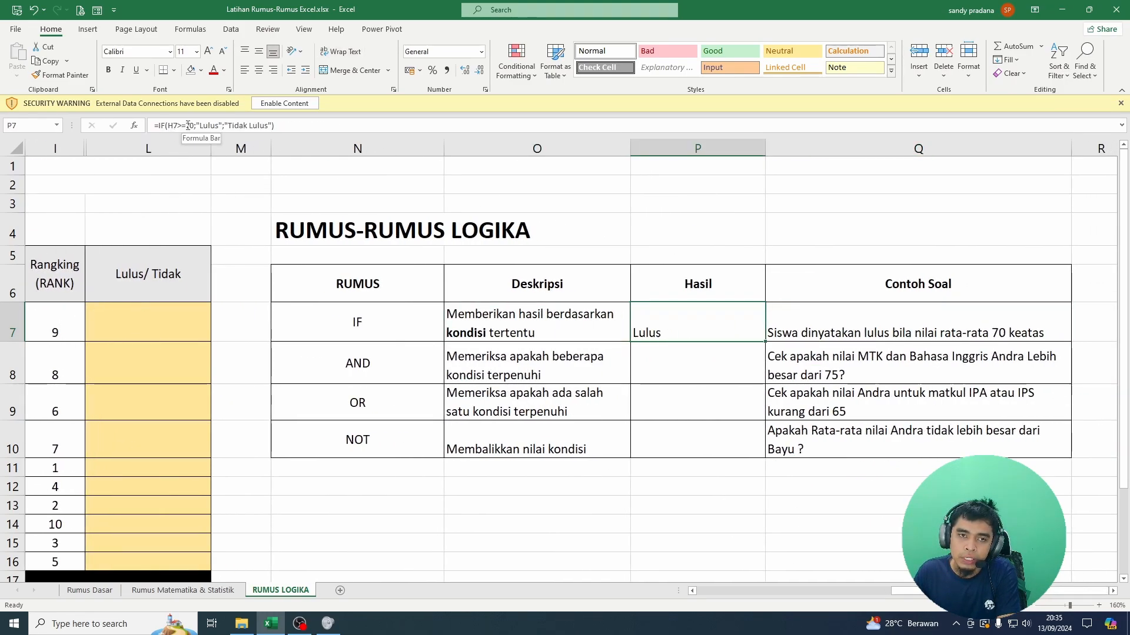
left_click_drag(185, 126, 177, 125)
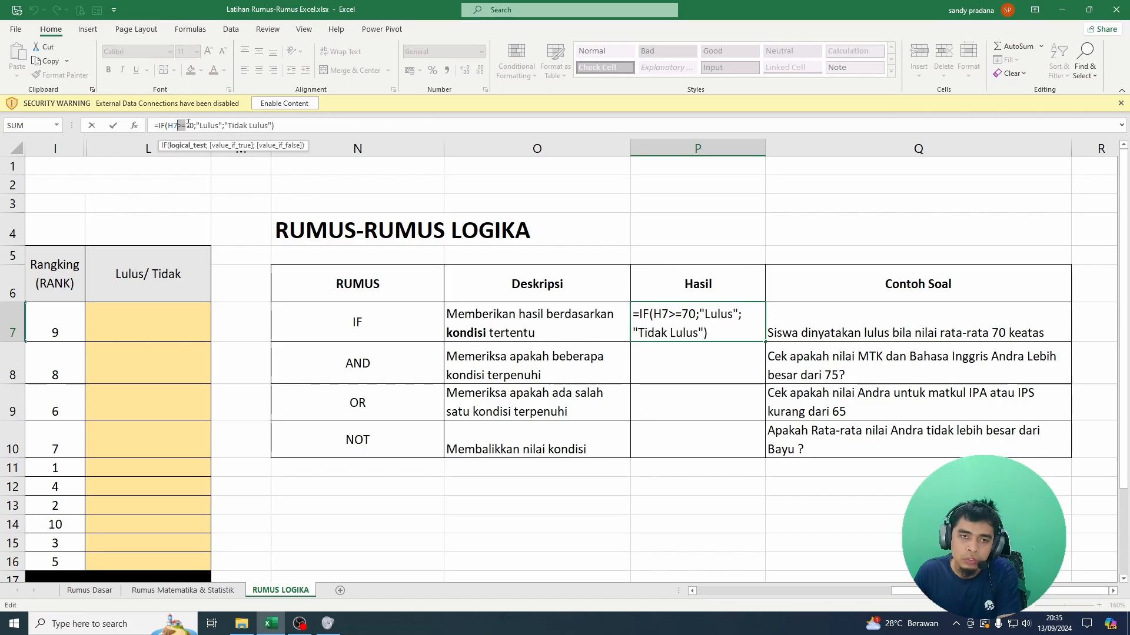
left_click(194, 126)
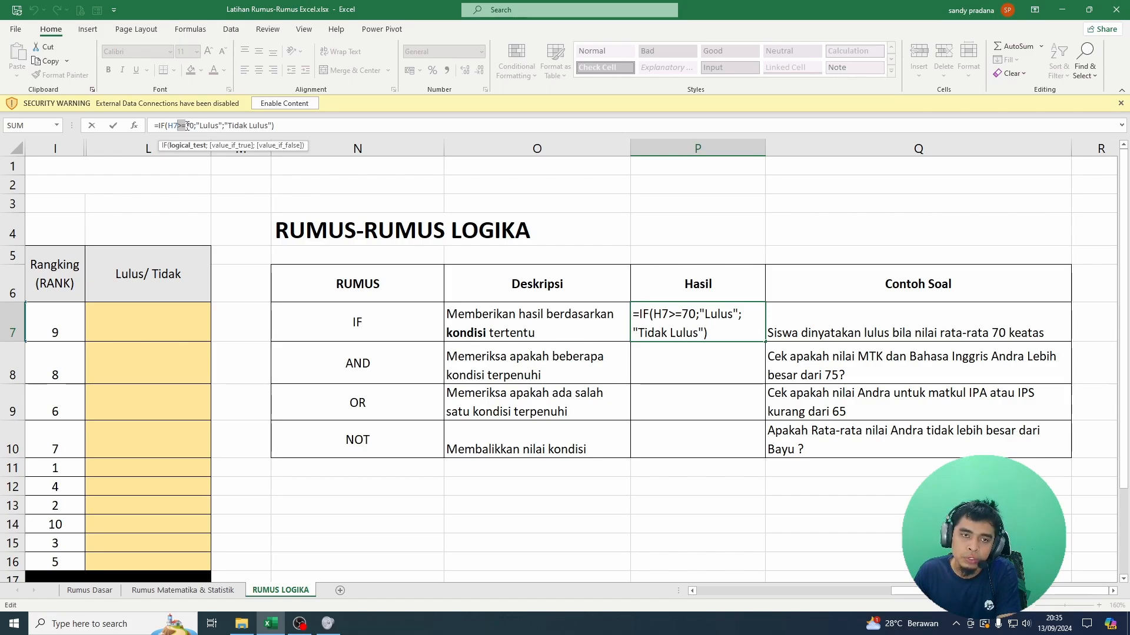
key("Return")
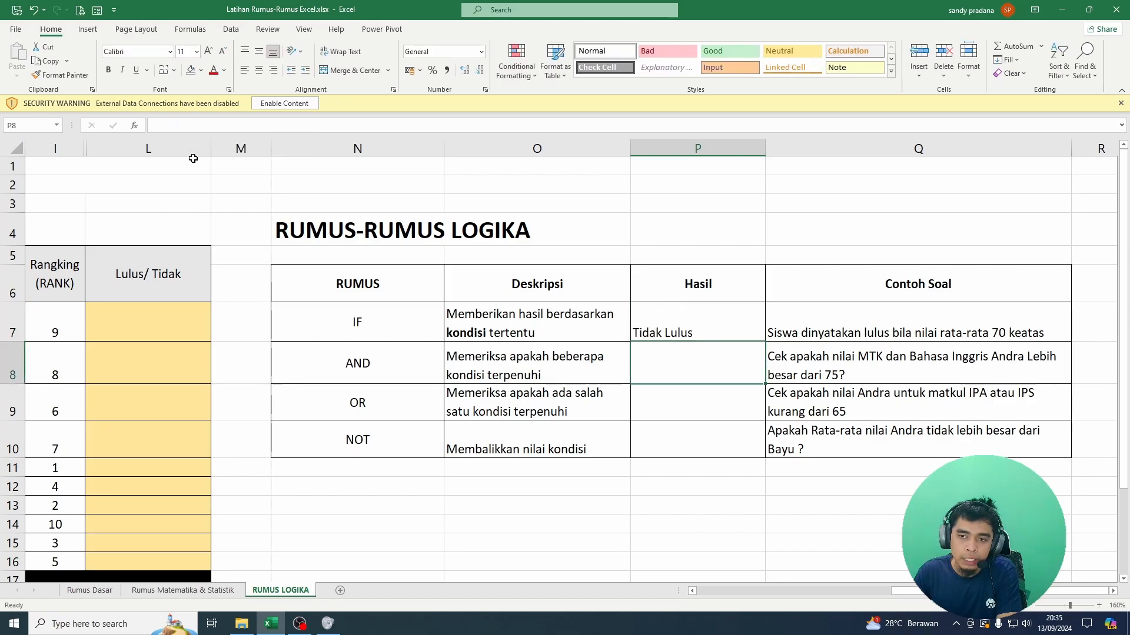
Step: Restore the equals sign in P7's IF condition so it reads H7>=70
left_click(708, 325)
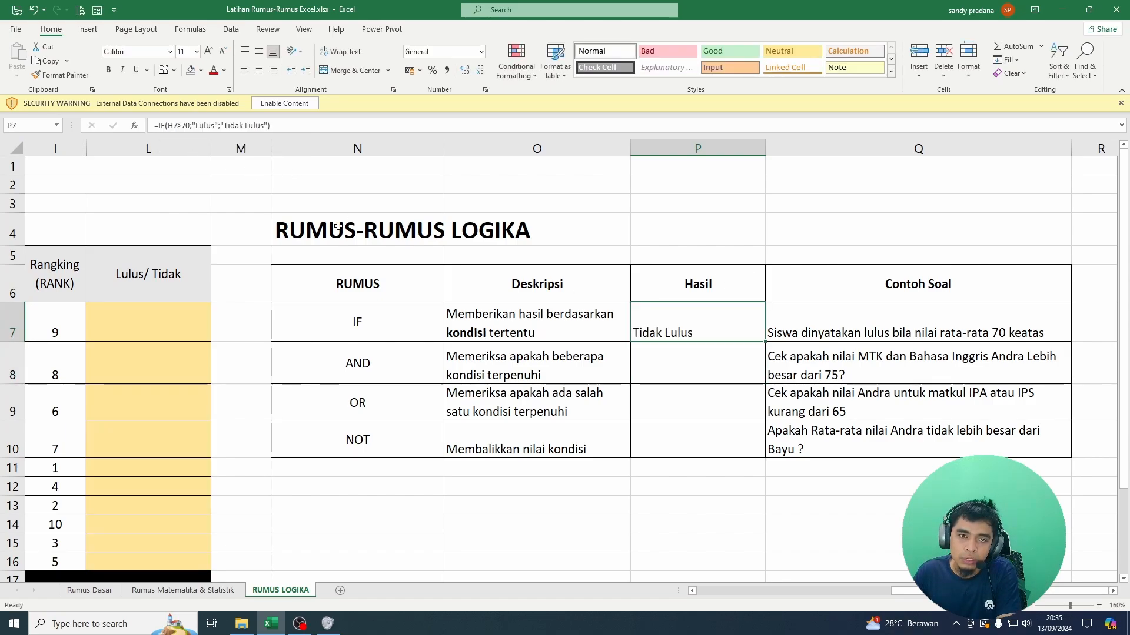
left_click(182, 126)
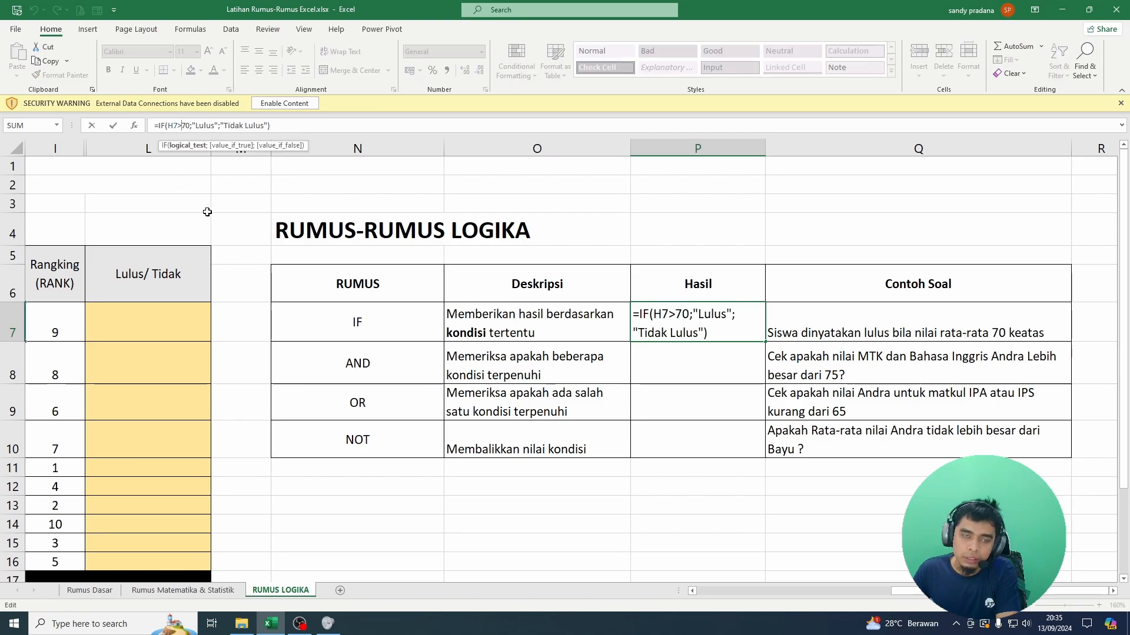
type("=")
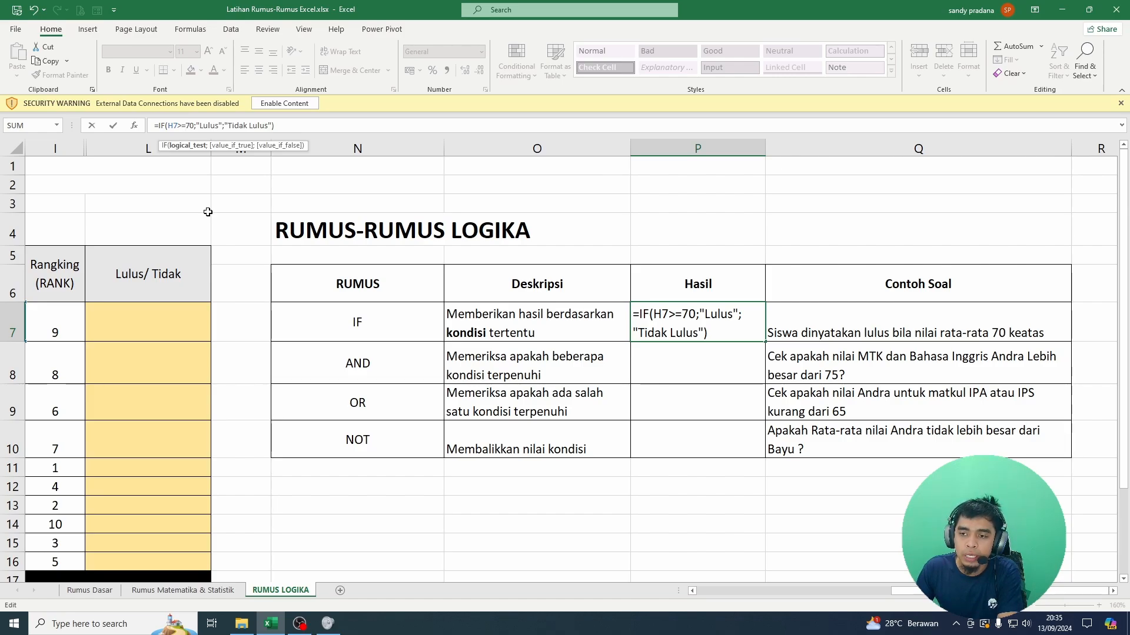
key("Return")
left_click(703, 309)
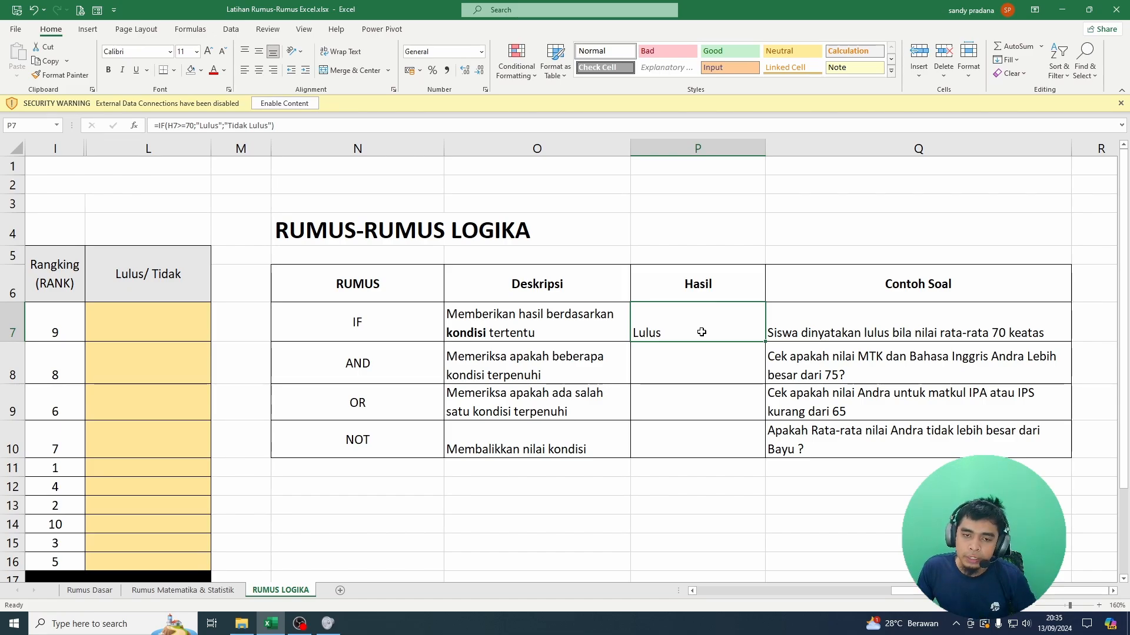
Step: Review the AND row's description and example question, and start an AND formula in its result cell P8
key("Left")
key("Left")
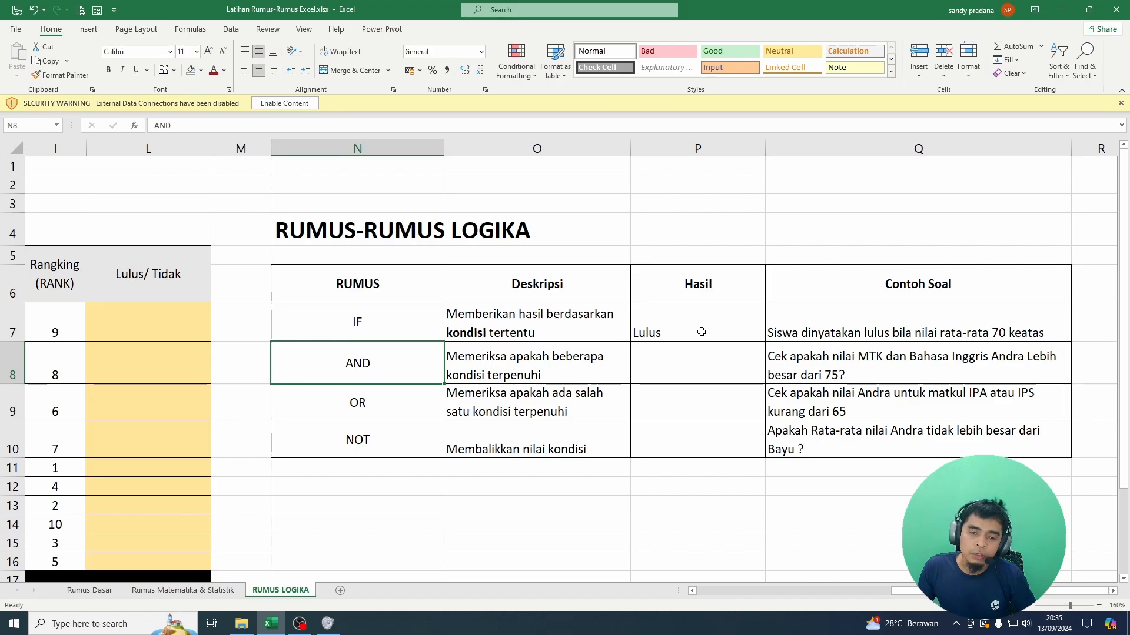
key("Right")
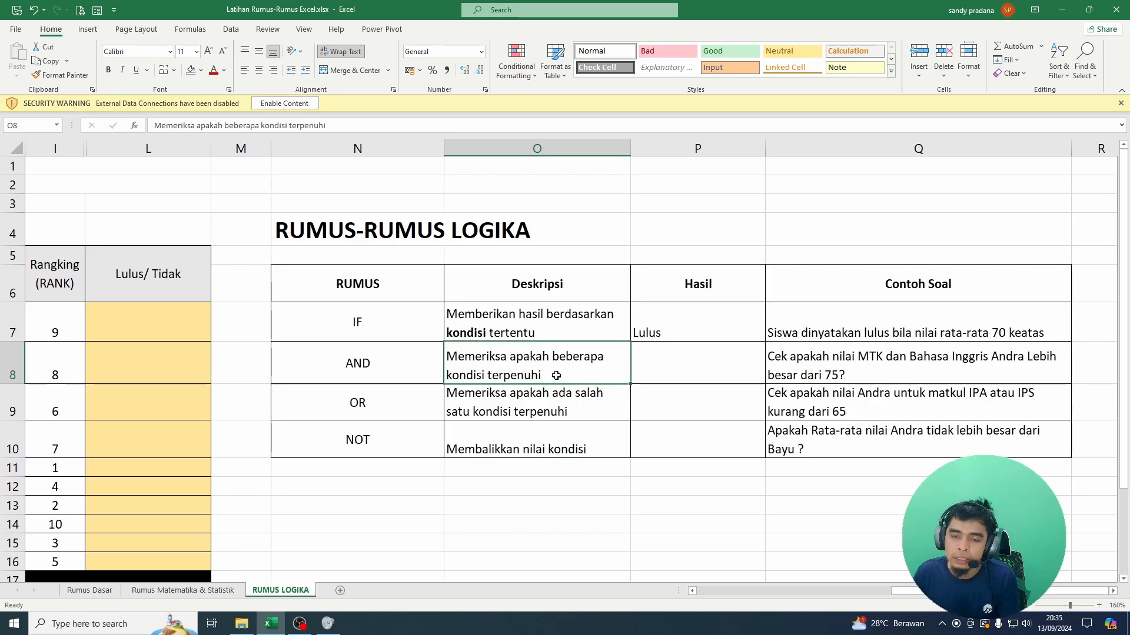
left_click(727, 370)
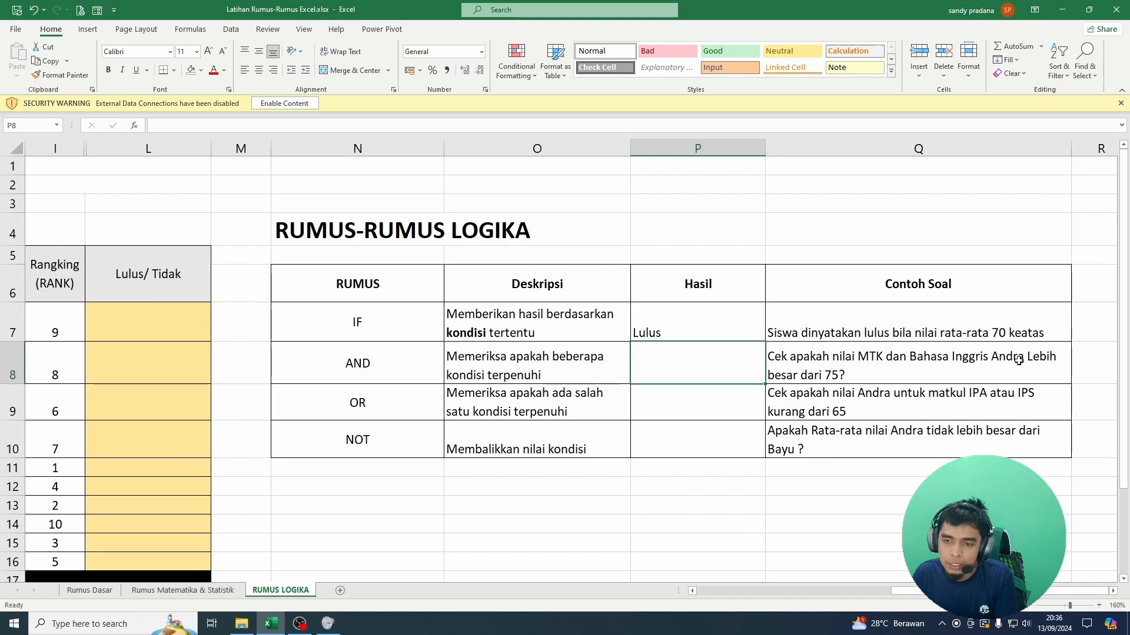
left_click(850, 378)
left_click(720, 363)
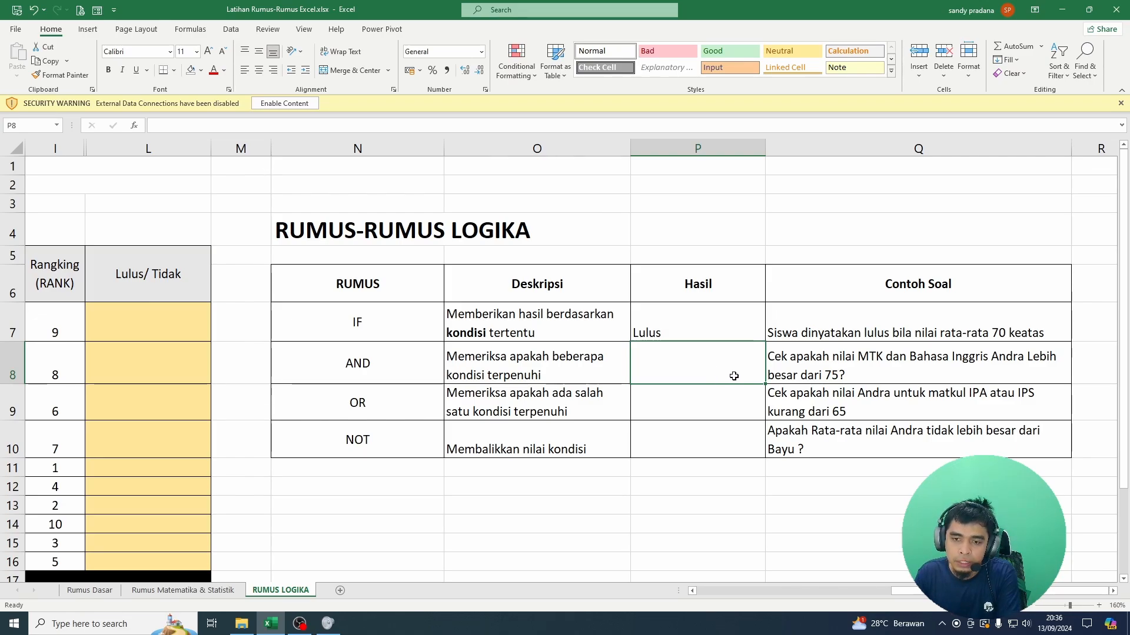
type("=AND")
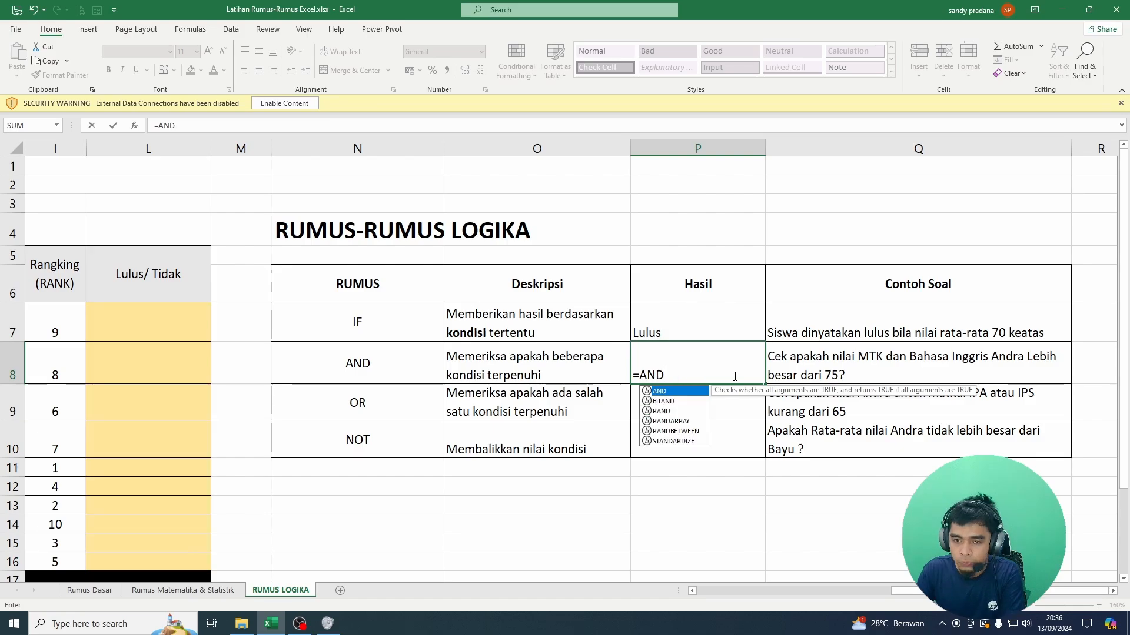
type("(")
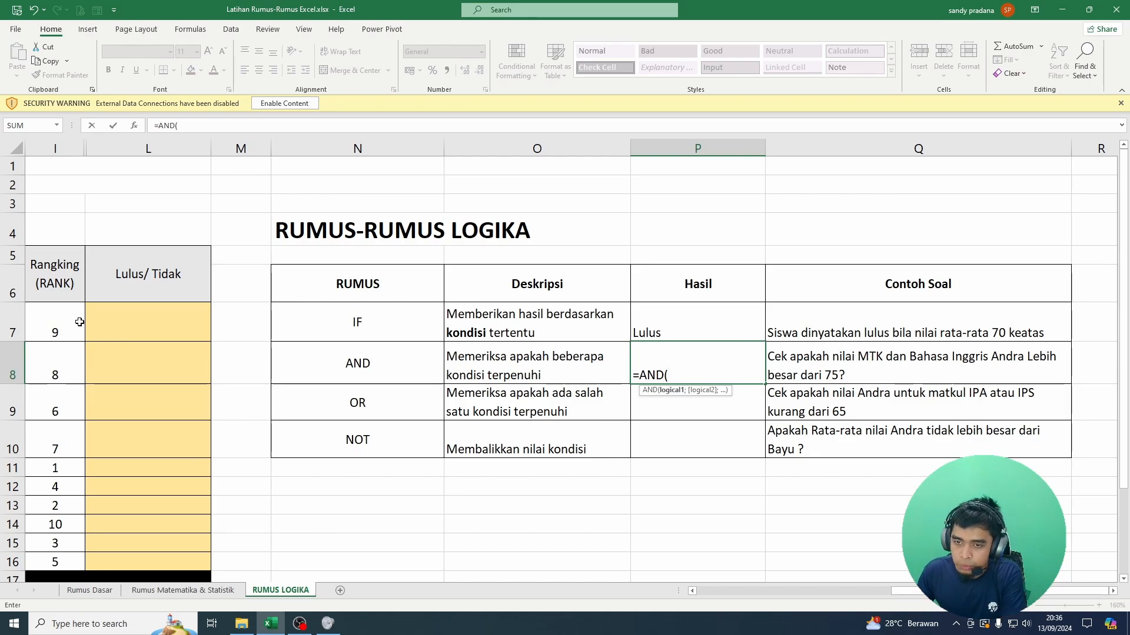
Step: Add C7>75 as the AND formula's first condition, testing the first student's MTK score
key("Left")
key("Left")
key("Left")
key("Left")
key("Left")
key("Left")
key("Left")
key("Left")
key("Left")
key("Left")
key("Left")
key("Left")
key("Left")
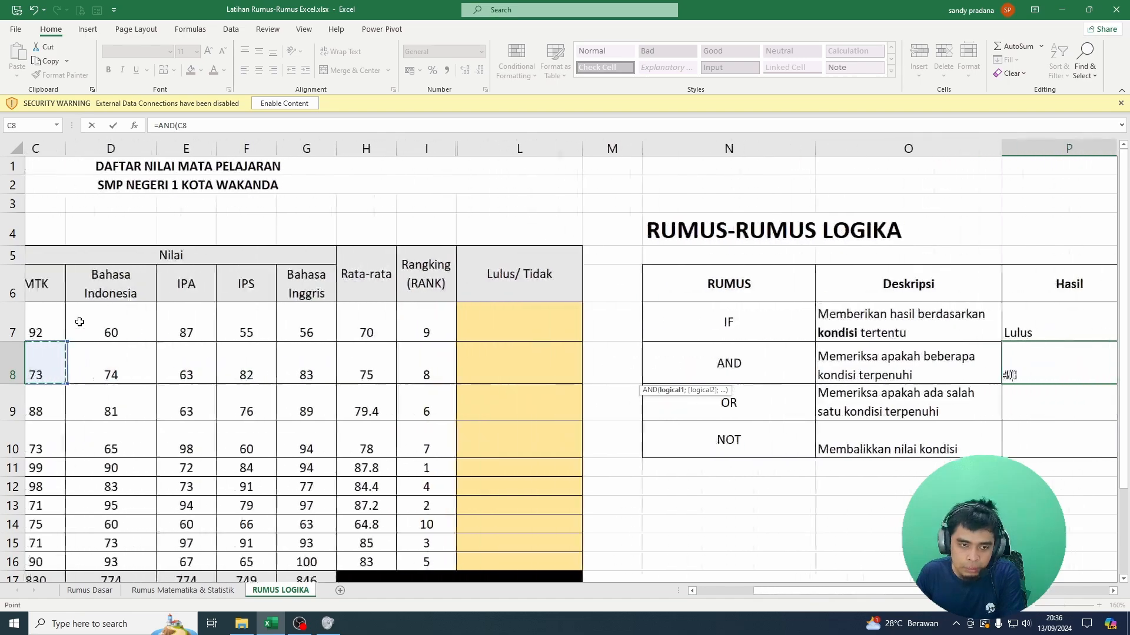
left_click(271, 320)
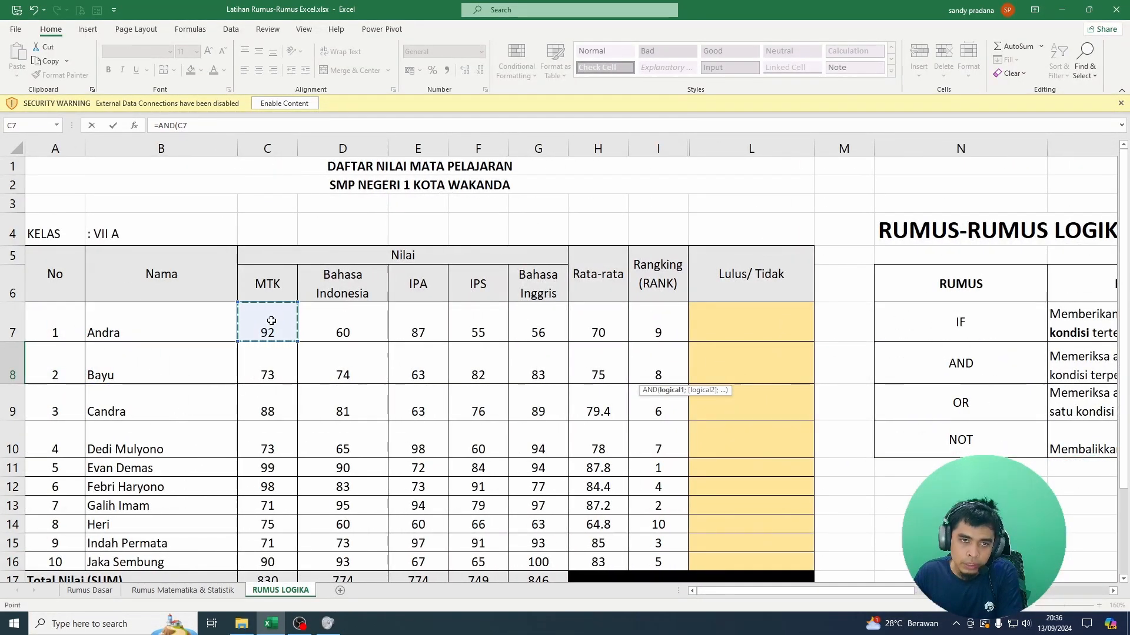
type(">")
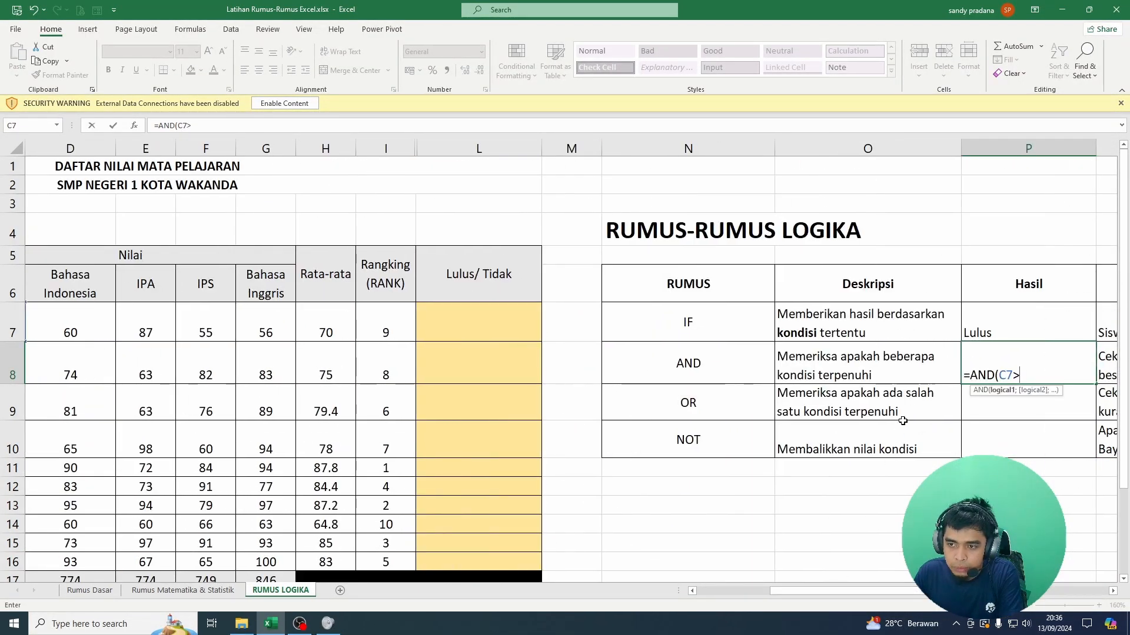
scroll(1028, 377, "right", 4)
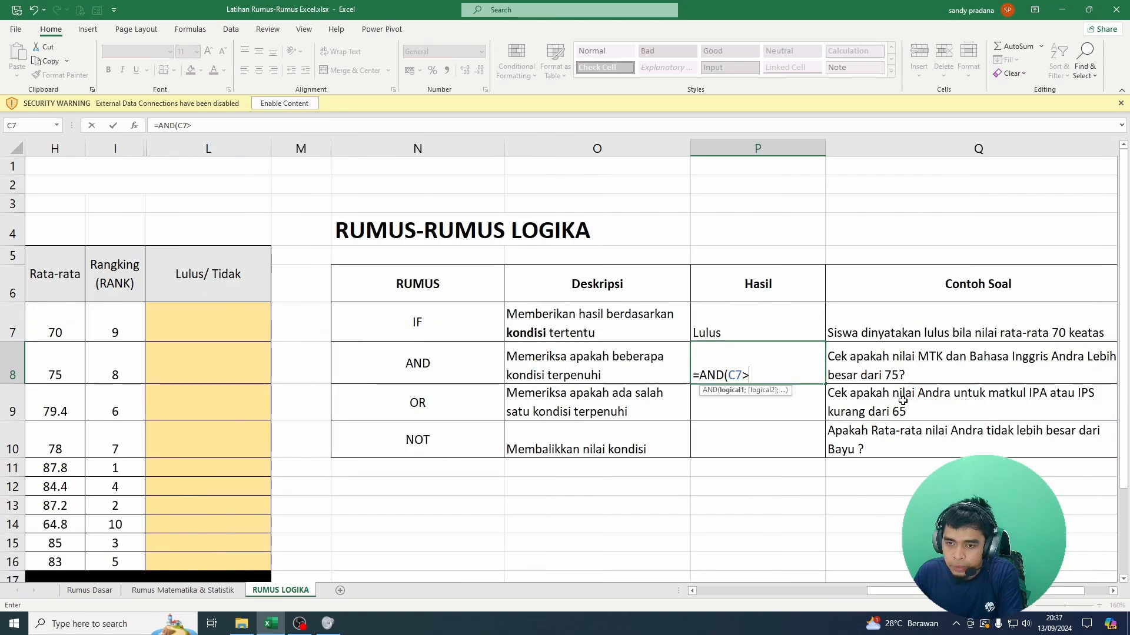
type("75")
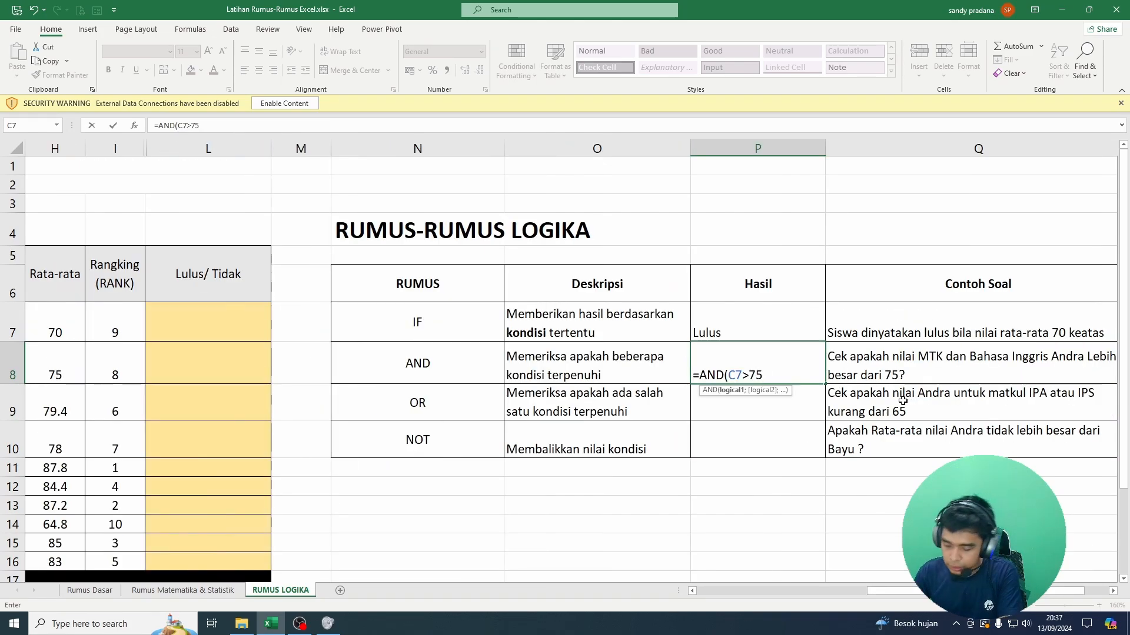
type(";")
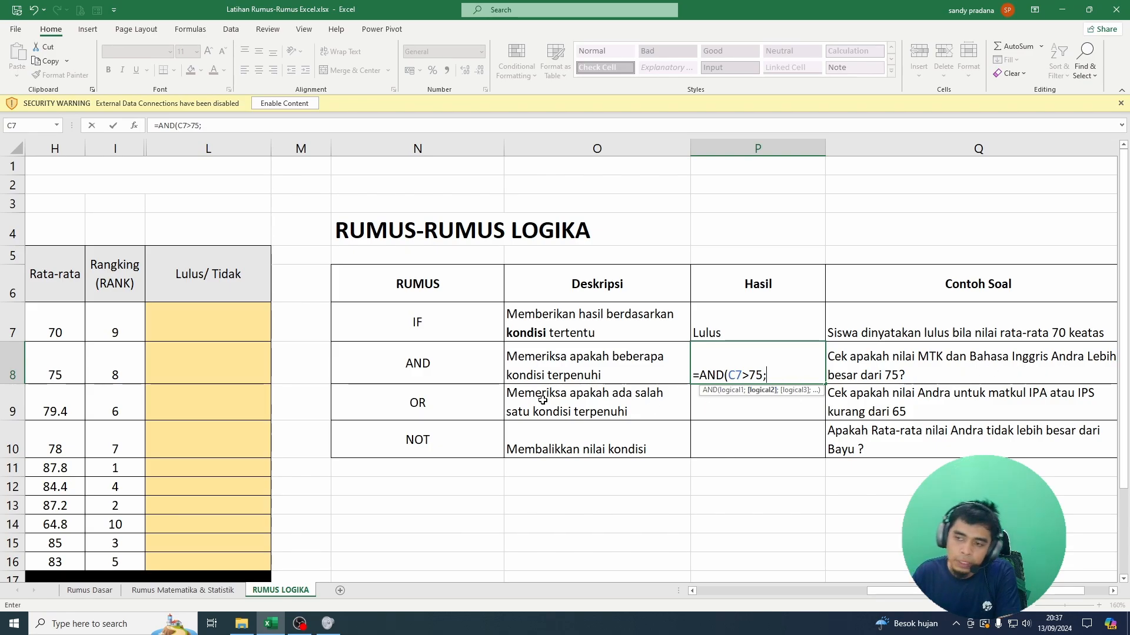
Step: Add G7>75 as the second condition for the Bahasa Inggris score, then close and enter the AND formula
key("Left")
key("Left")
key("Left")
key("Left")
key("Left")
key("Left")
key("Left")
key("Left")
key("Left")
key("Left")
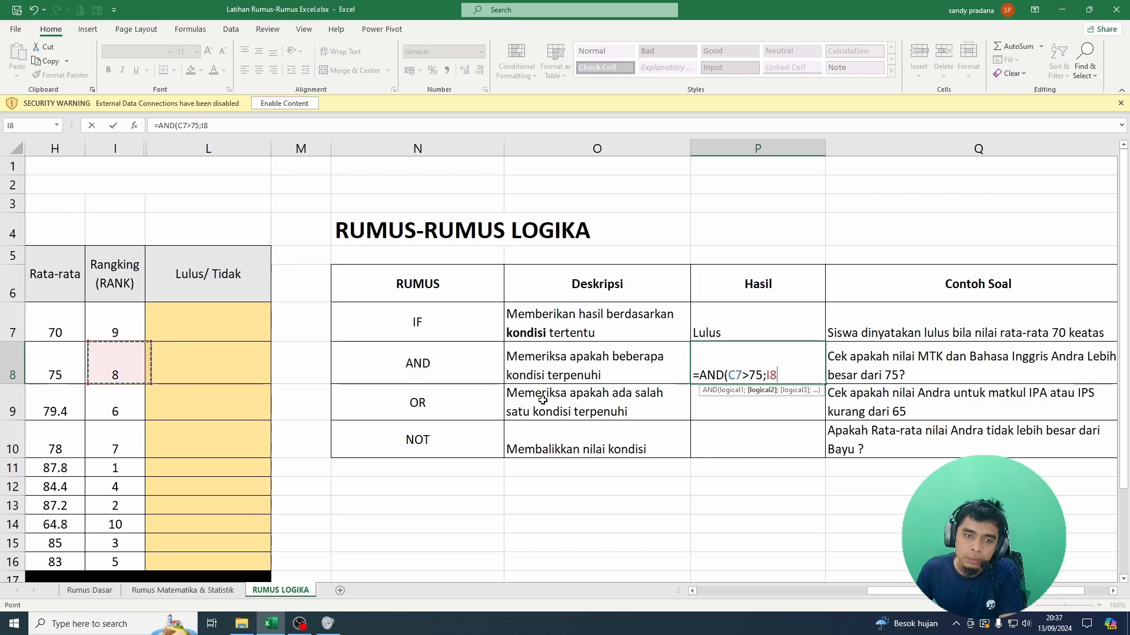
key("Left")
key("Left")
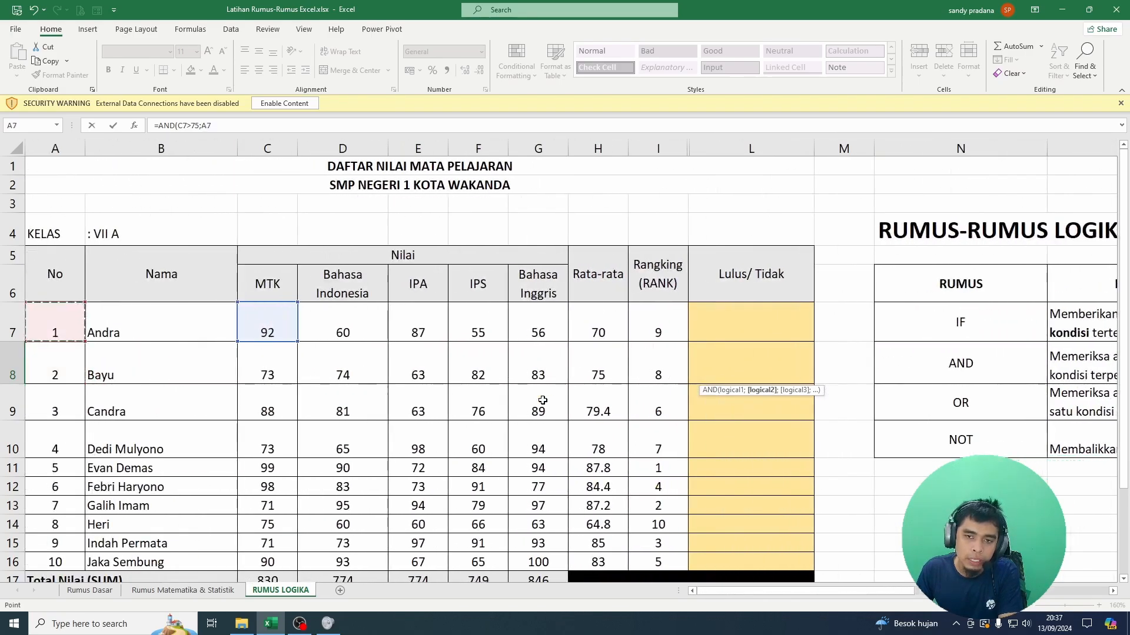
key("Up")
key("Right")
key("Right")
key("Right")
key("Right")
key("Right")
type(">")
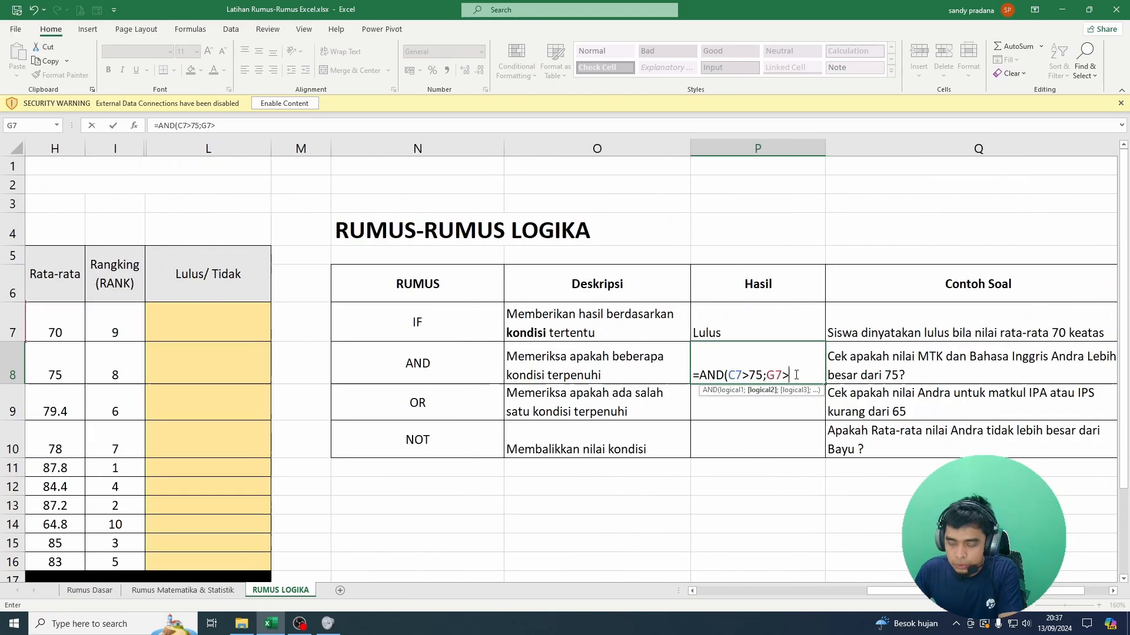
type("75")
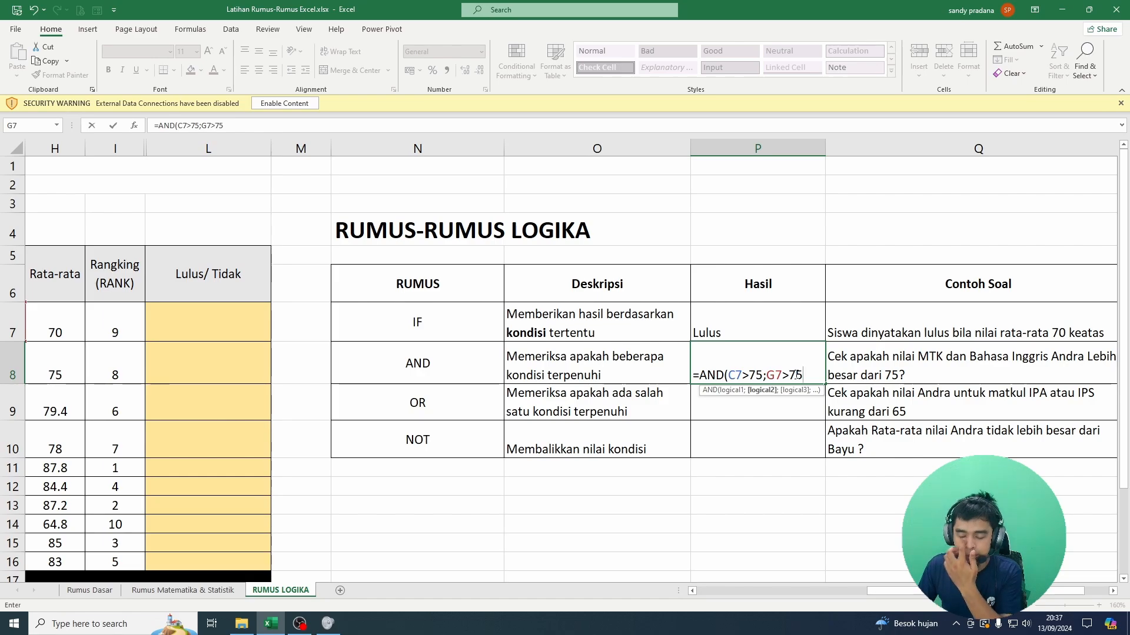
type(")")
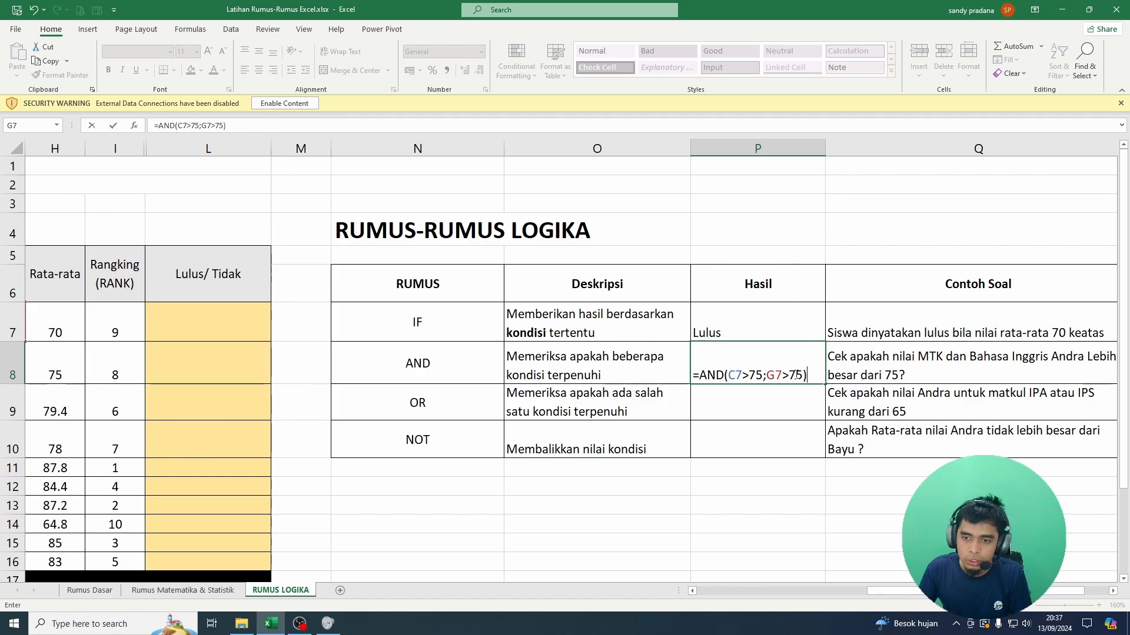
key("Return")
key("Up")
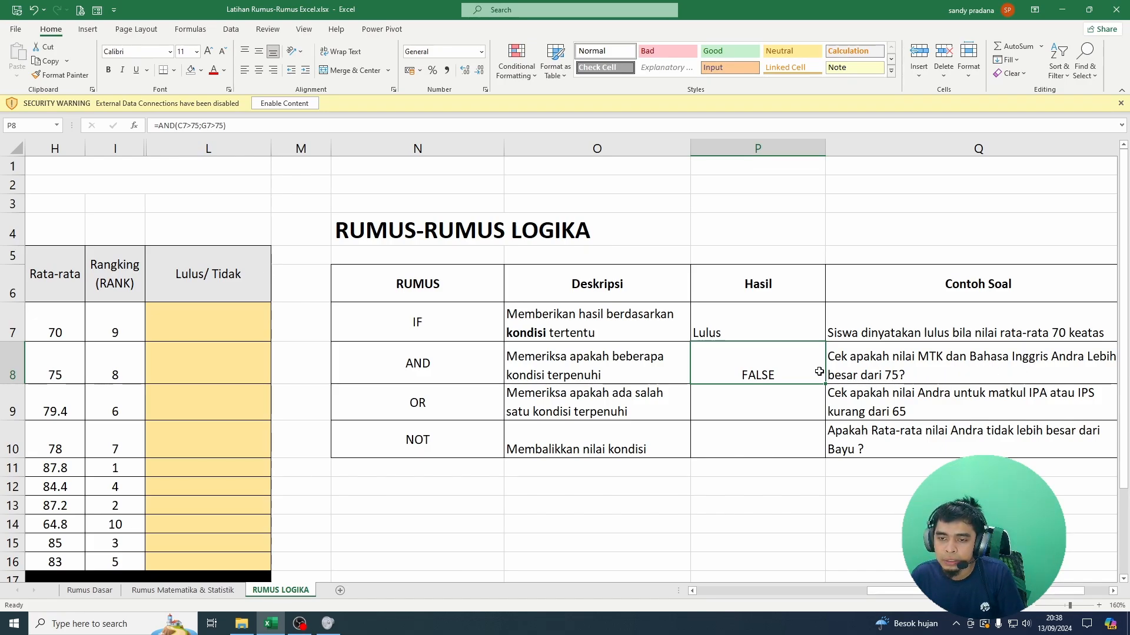
Step: Compare the first student's MTK and Bahasa Inggris scores in row 7 with the AND formula's result
left_click(133, 330)
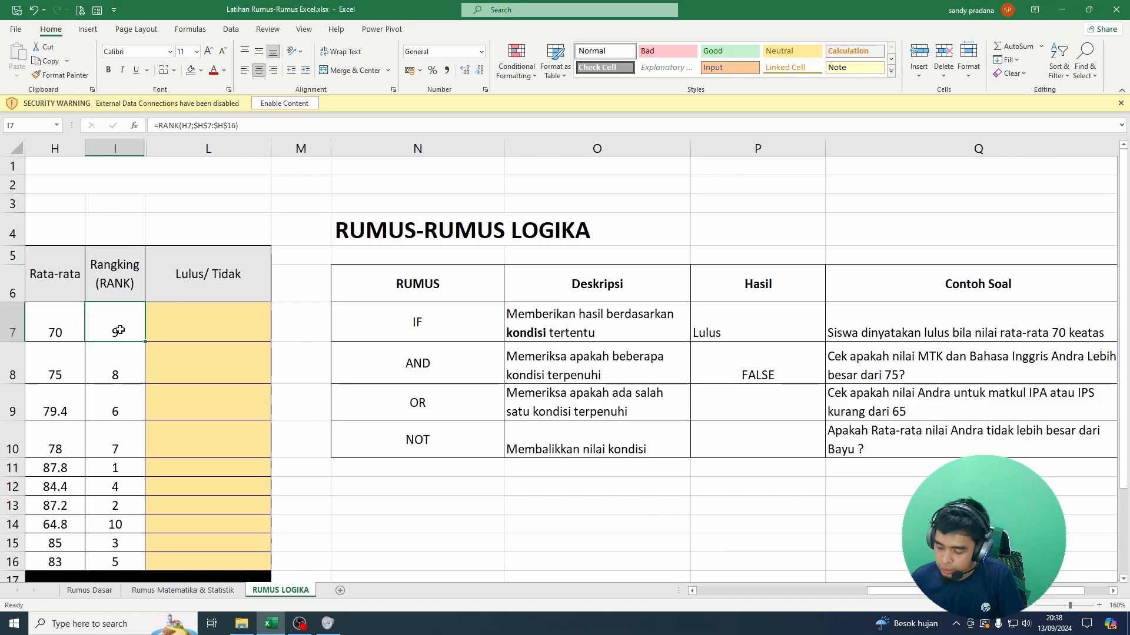
key("ctrl+Left")
key("ctrl+Left")
key("Right")
key("Right")
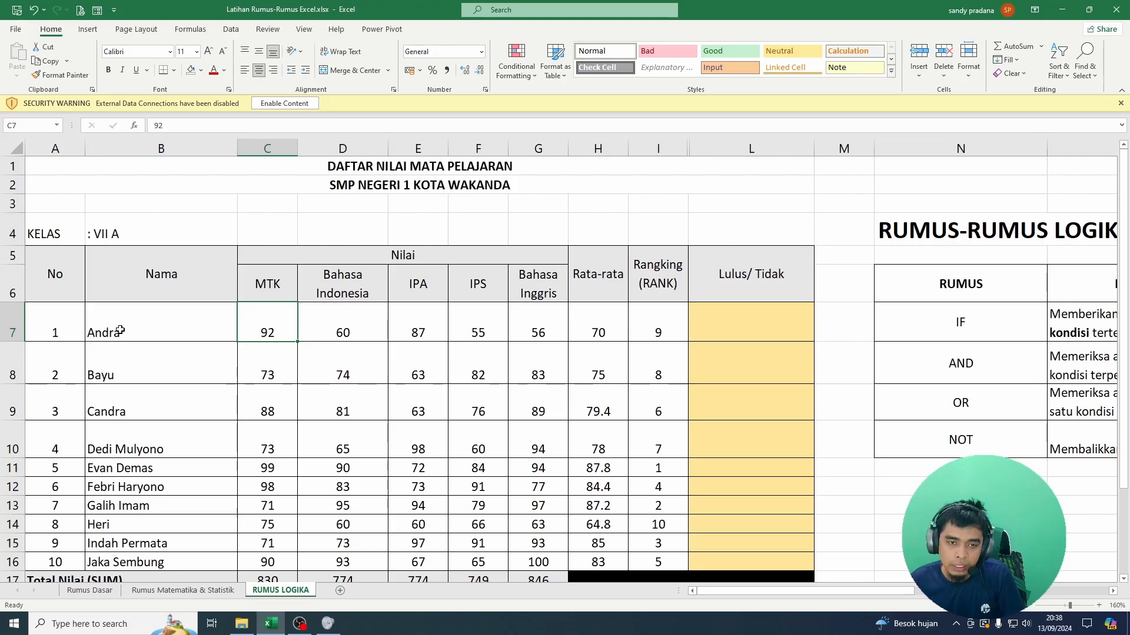
key("Right")
key("Right")
key("Right")
key("Right")
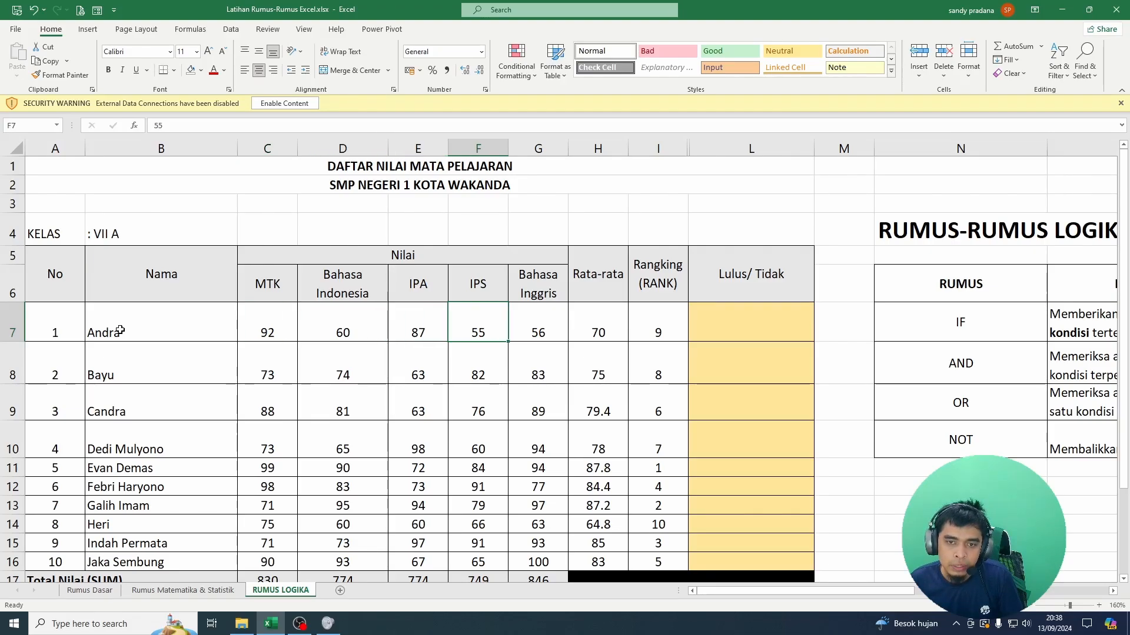
key("Left")
key("Right")
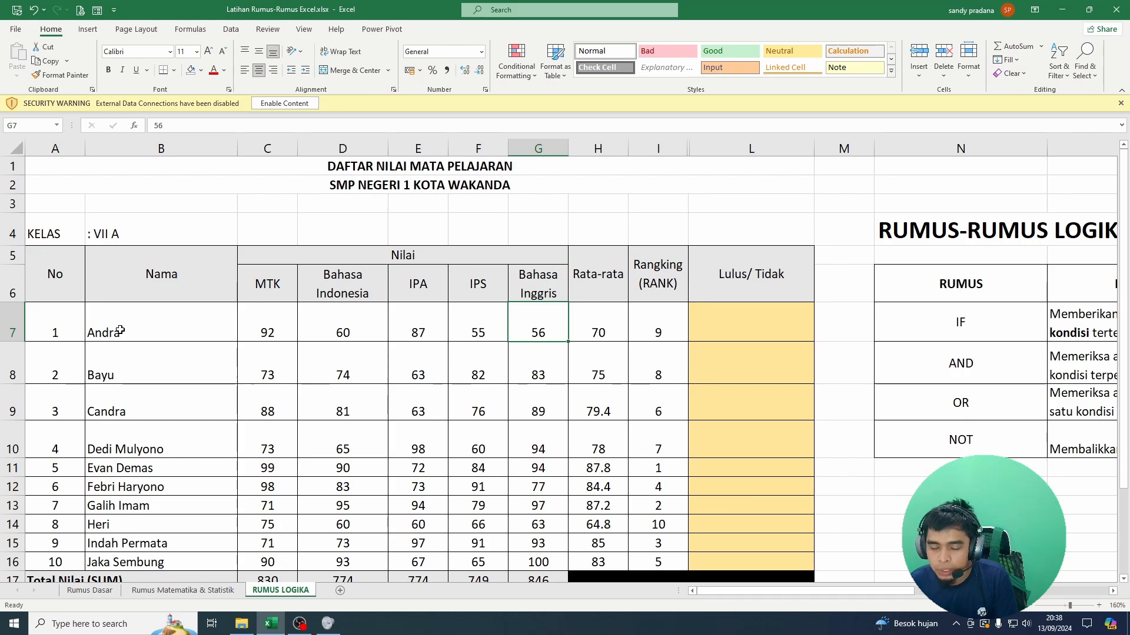
key("Left")
key("Left")
key("Left")
key("Left")
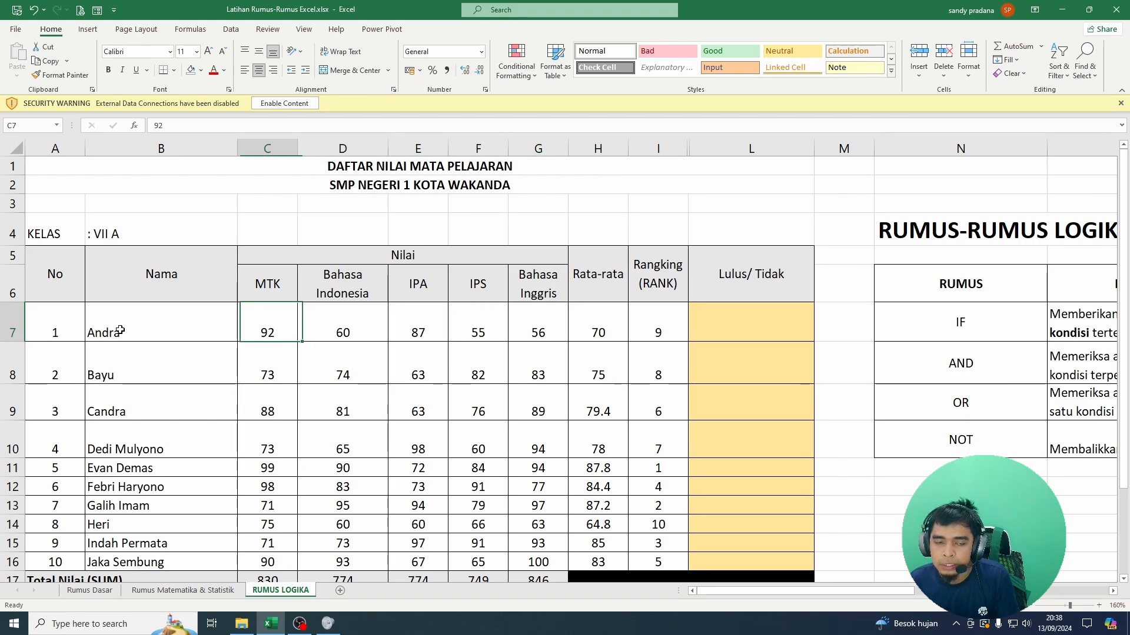
key("Right")
key("Right")
key("Right")
key("Left")
key("Left")
key("Left")
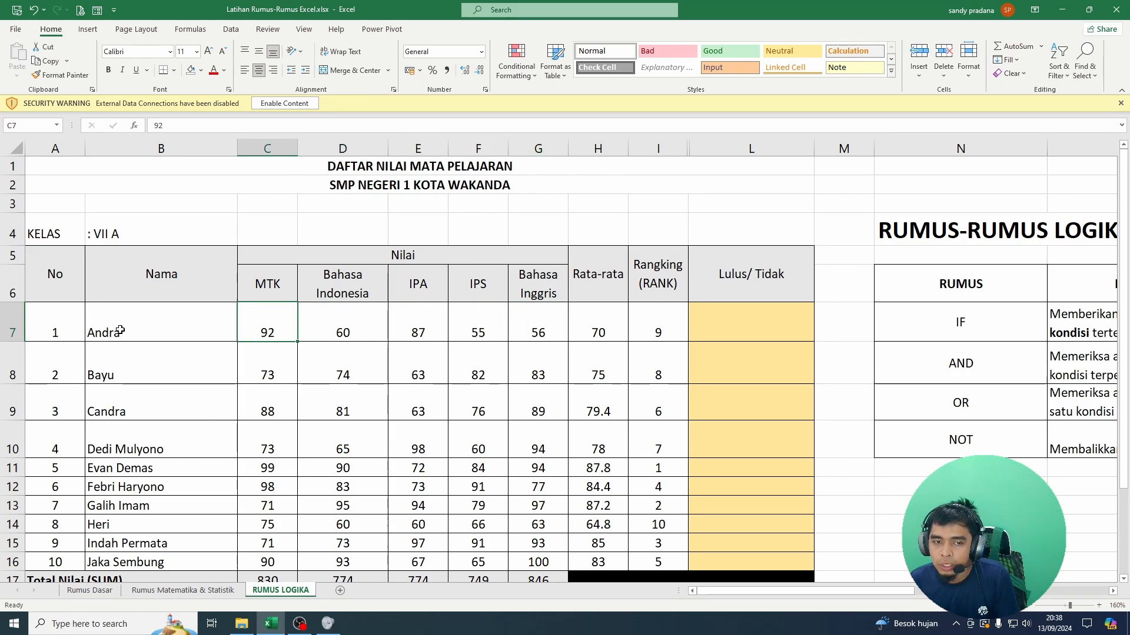
key("Right")
key("Right")
key("Right")
key("Right")
key("Right")
key("Right")
key("Right")
key("Right")
key("Right")
key("Right")
key("Right")
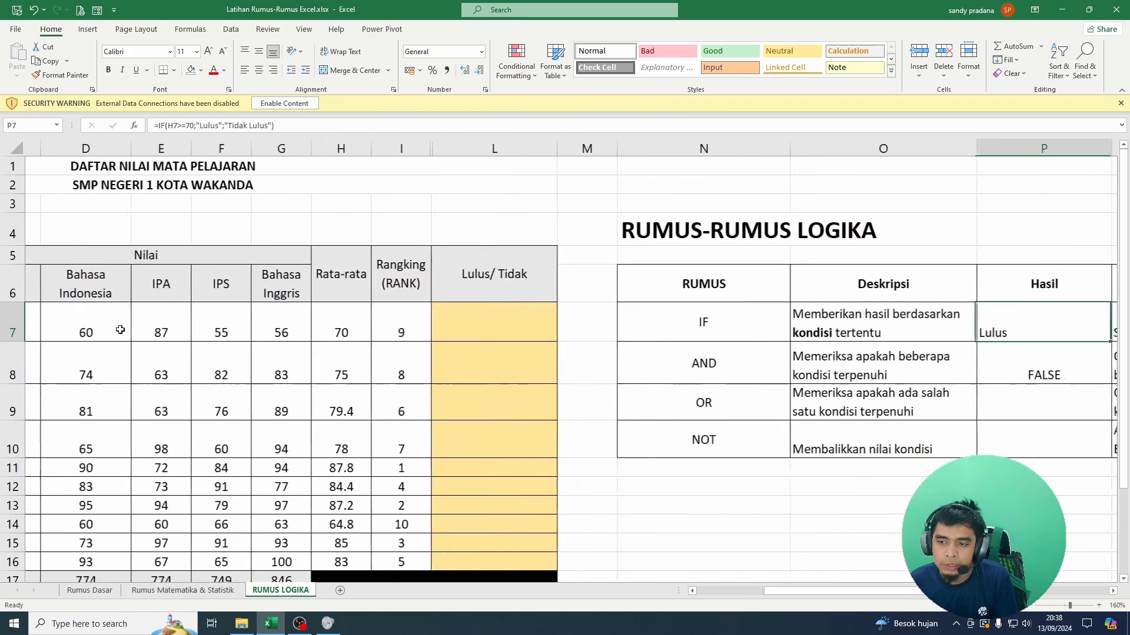
Step: Review the AND row's formula result together with its formula name and description
key("Down")
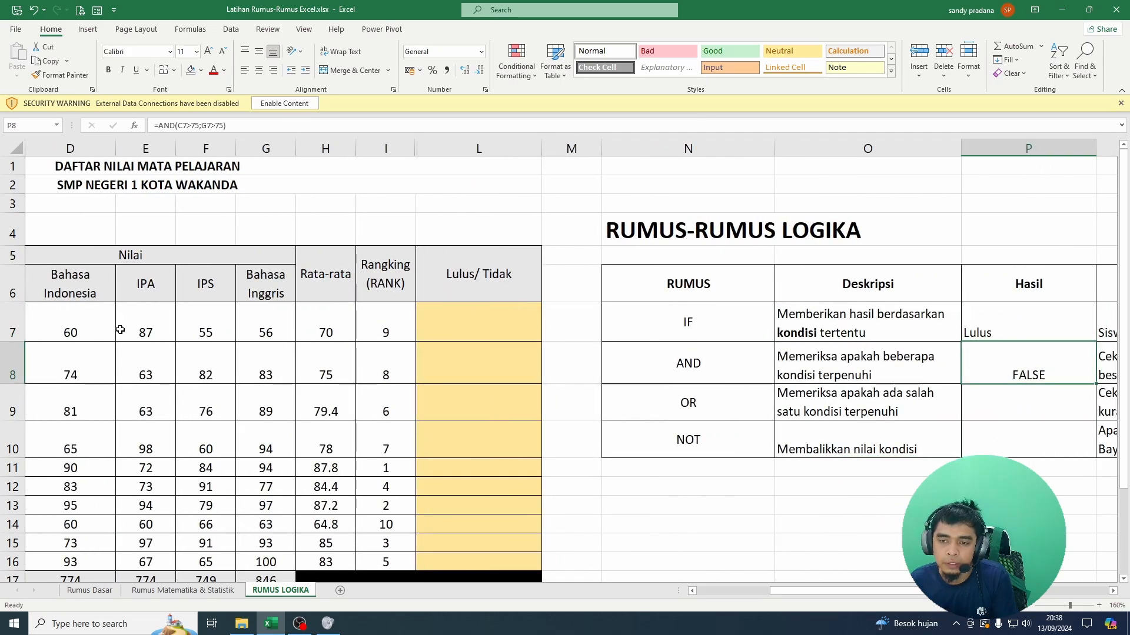
key("Left")
key("Left")
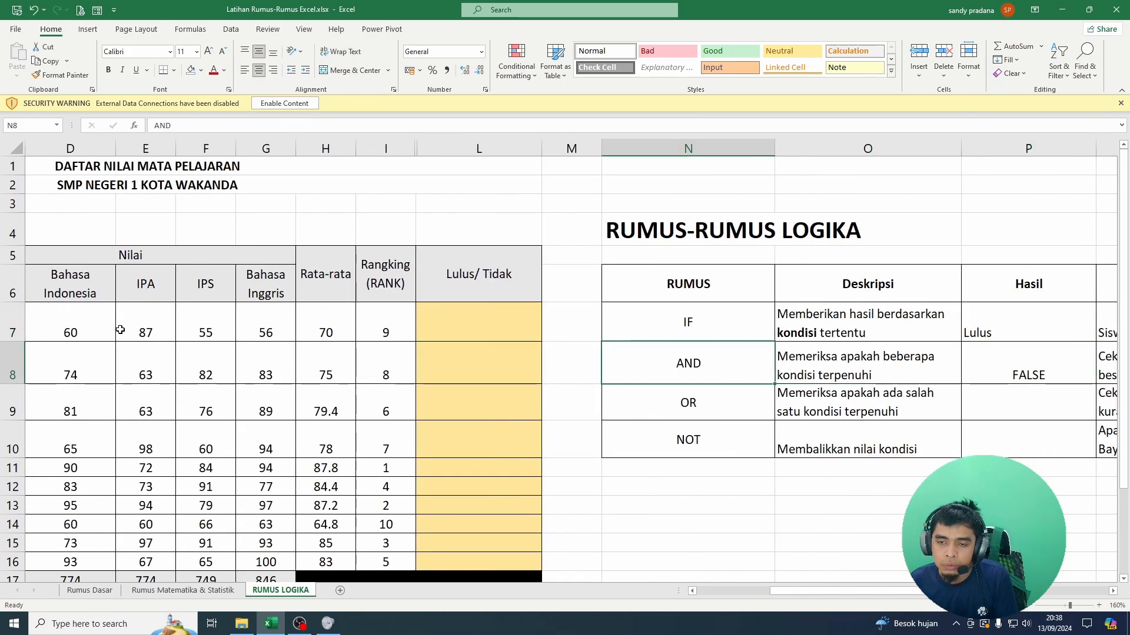
key("Right")
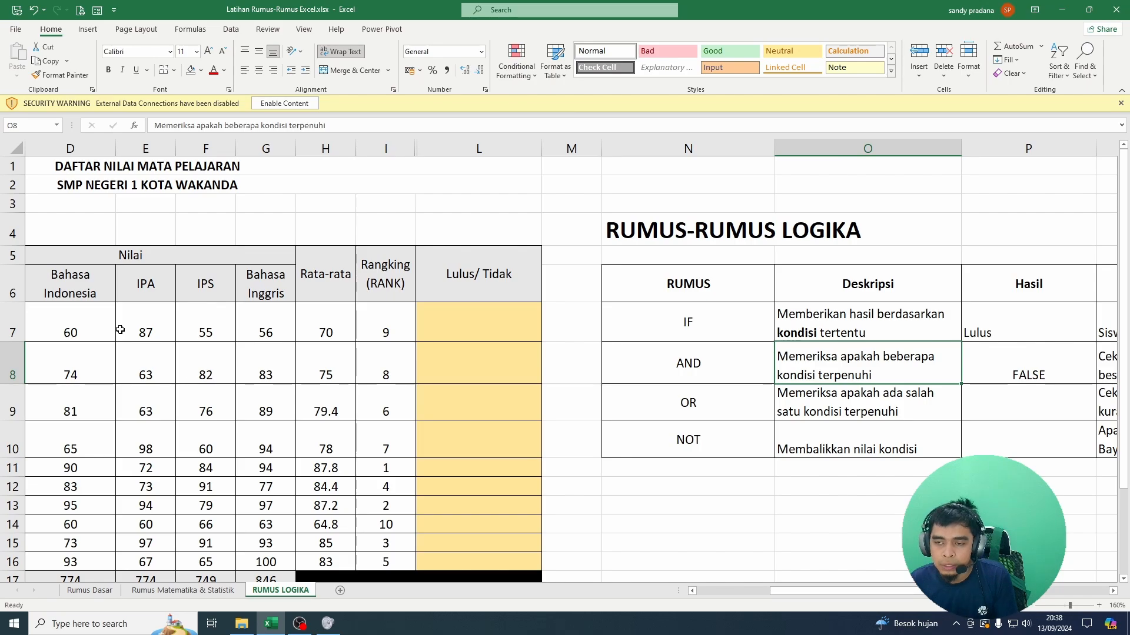
key("Right")
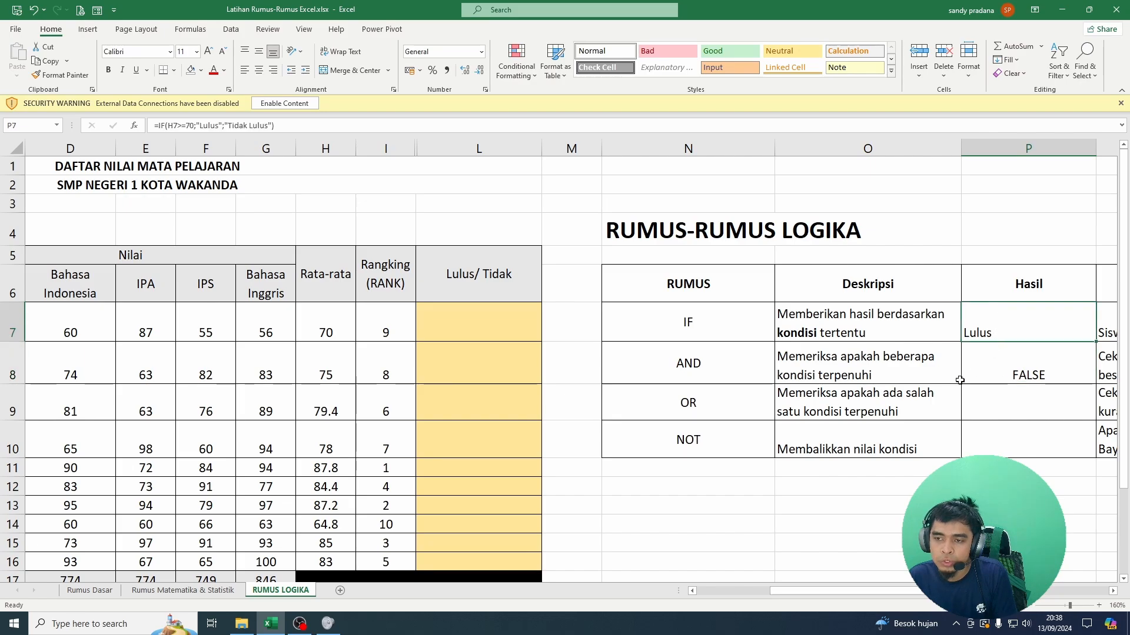
Step: Examine the OR row's description and its example question about the IPA or IPS score
left_click(712, 365)
left_click(720, 407)
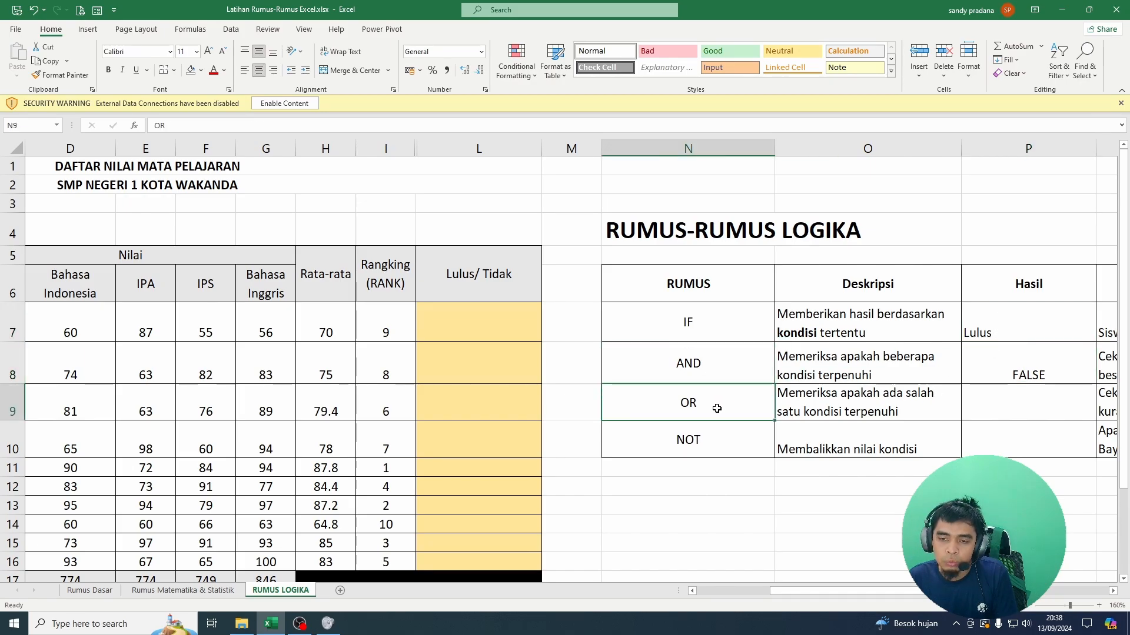
scroll(987, 415, "right", 3)
key("Right")
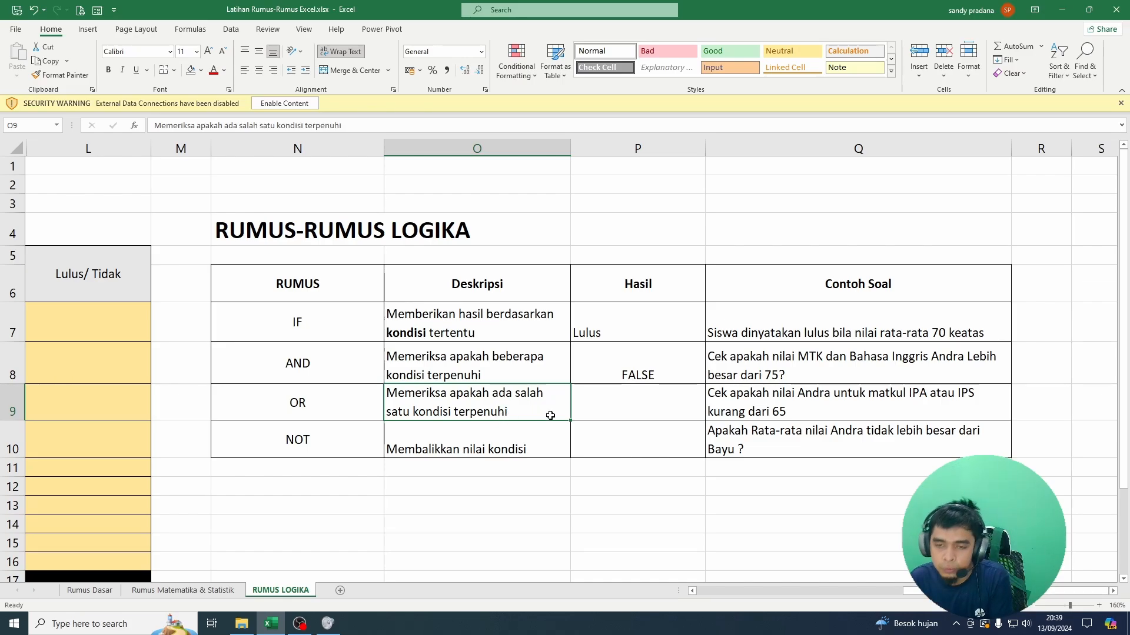
Step: Start an OR formula in P9 with C7>75, the first student's MTK score, as its first condition
left_click(602, 409)
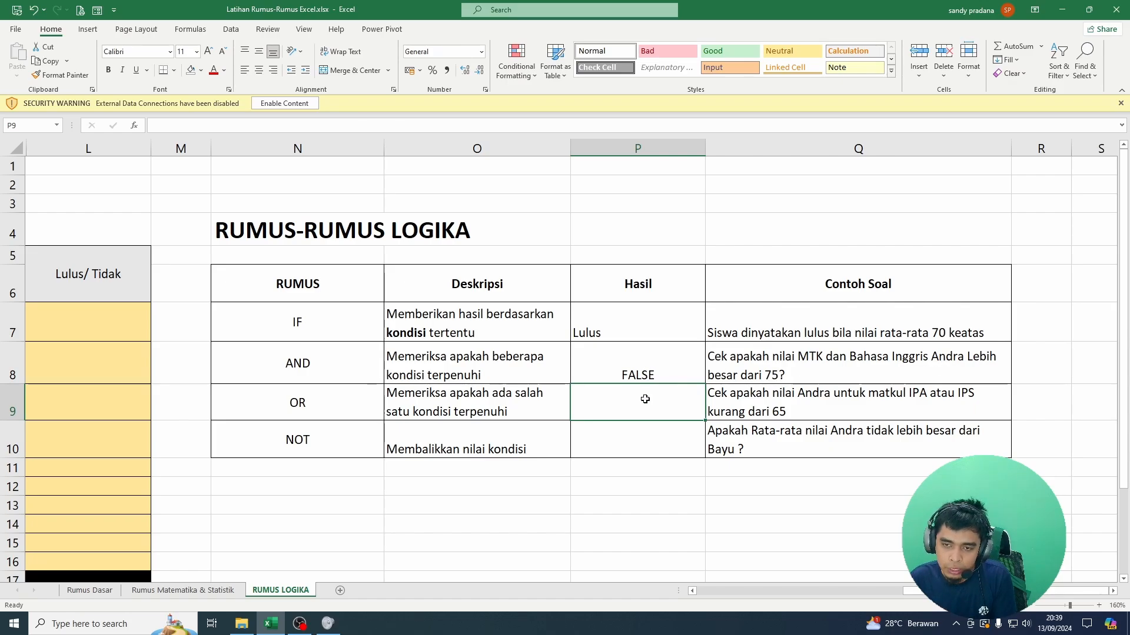
left_click(657, 372)
left_click(643, 404)
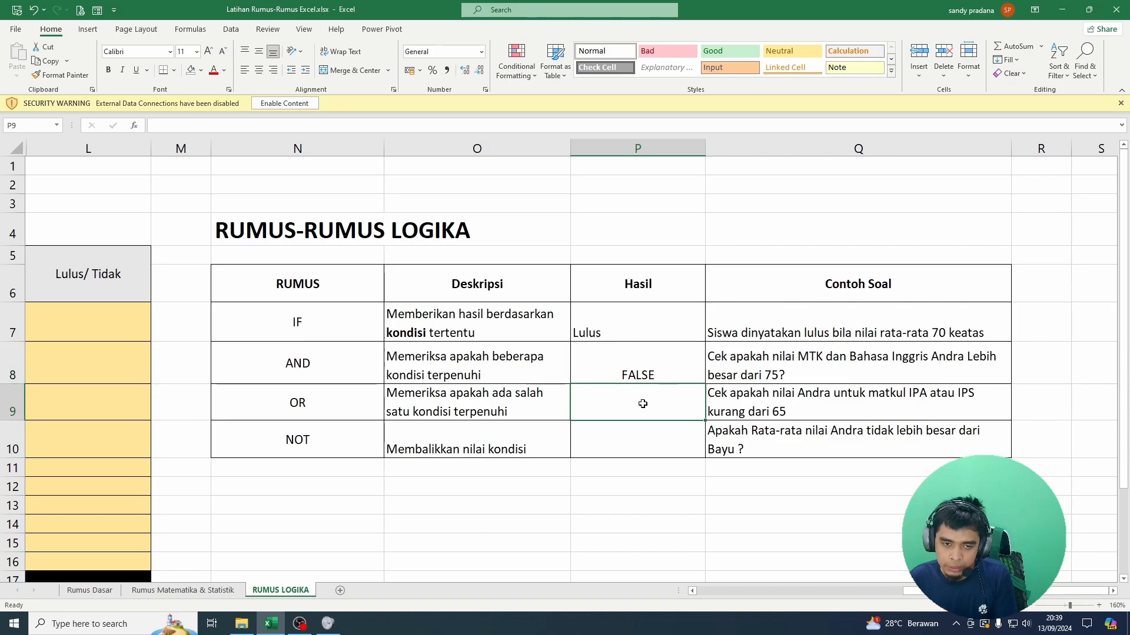
type("=")
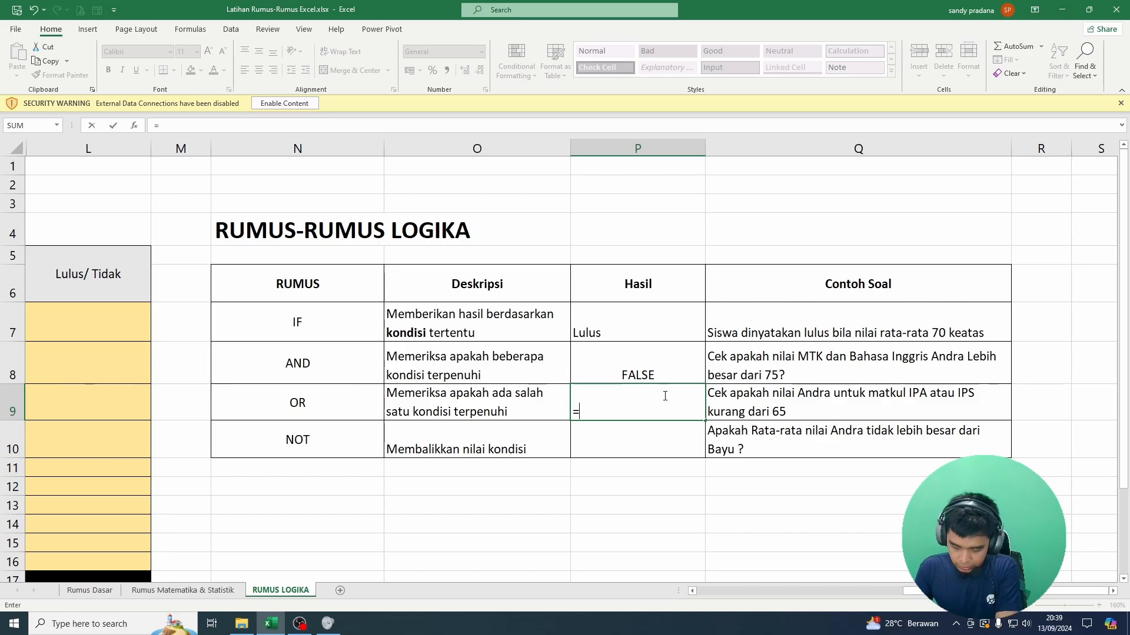
type("OR(")
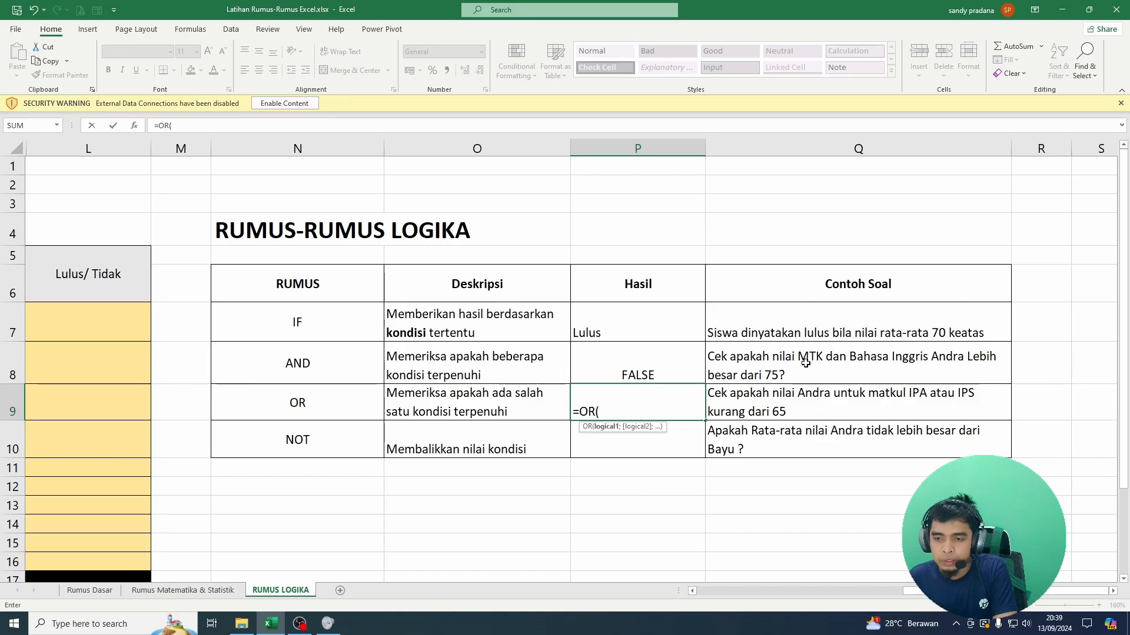
scroll(253, 324, "left", 5)
left_click(252, 323)
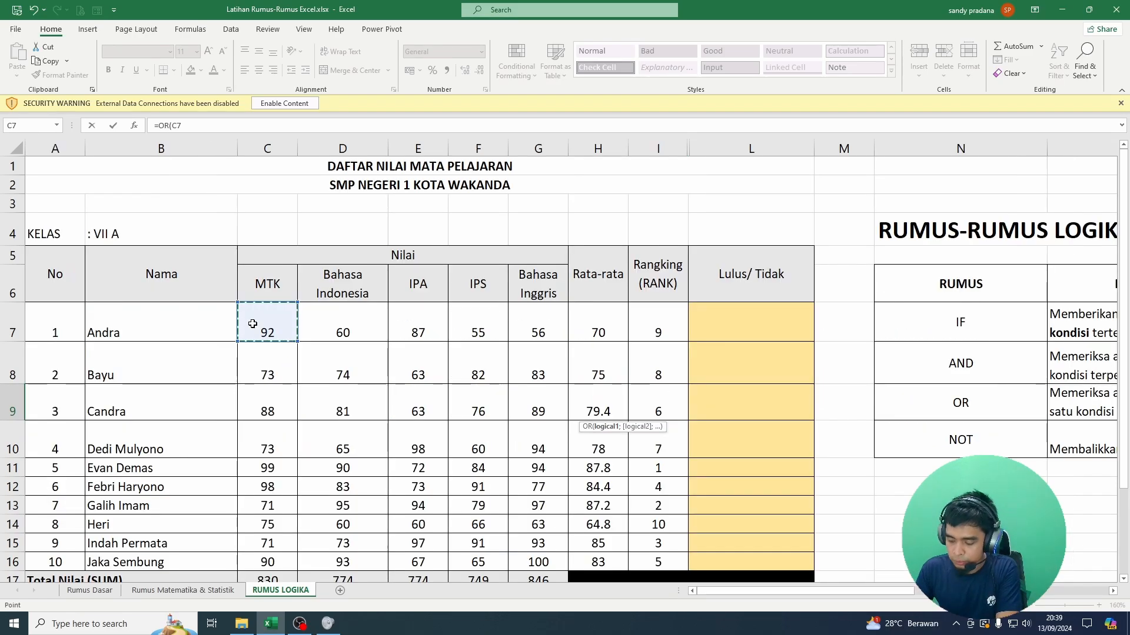
type(">")
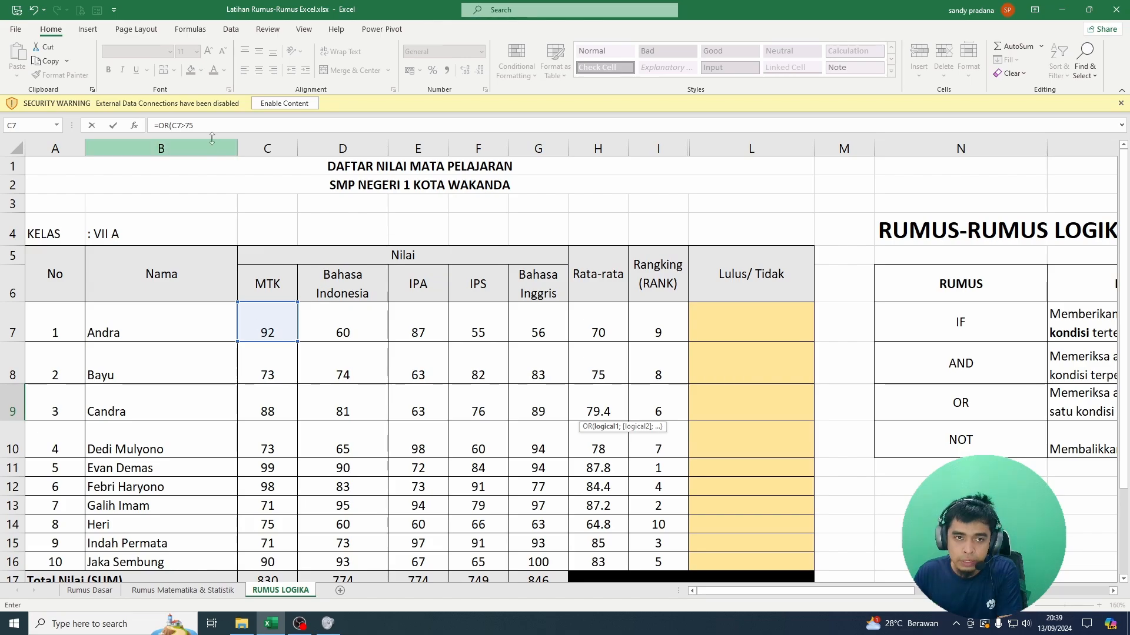
type("75")
Step: Add G7>75 for the Bahasa Inggris score as the OR formula's second condition, then close and enter the formula
left_click(211, 128)
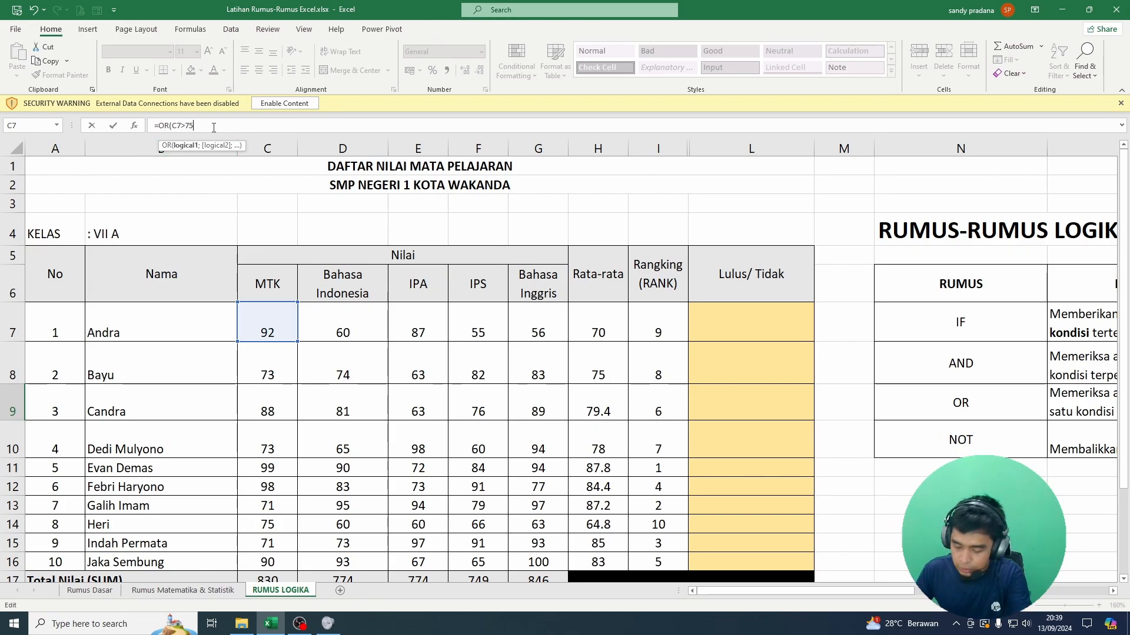
type(";")
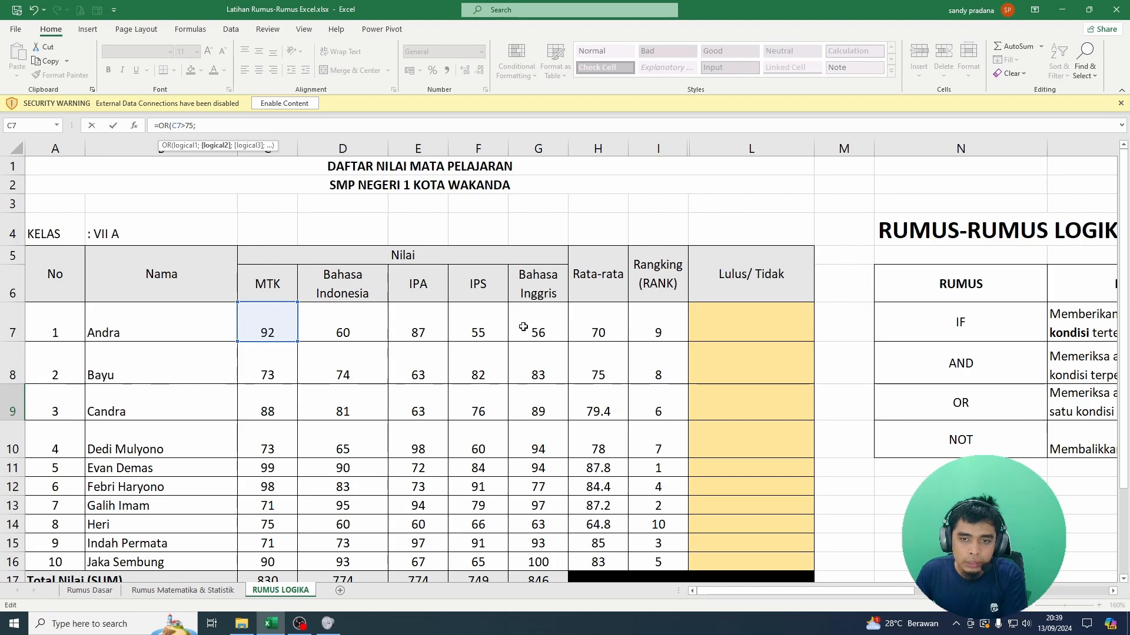
left_click(541, 325)
type(">75)")
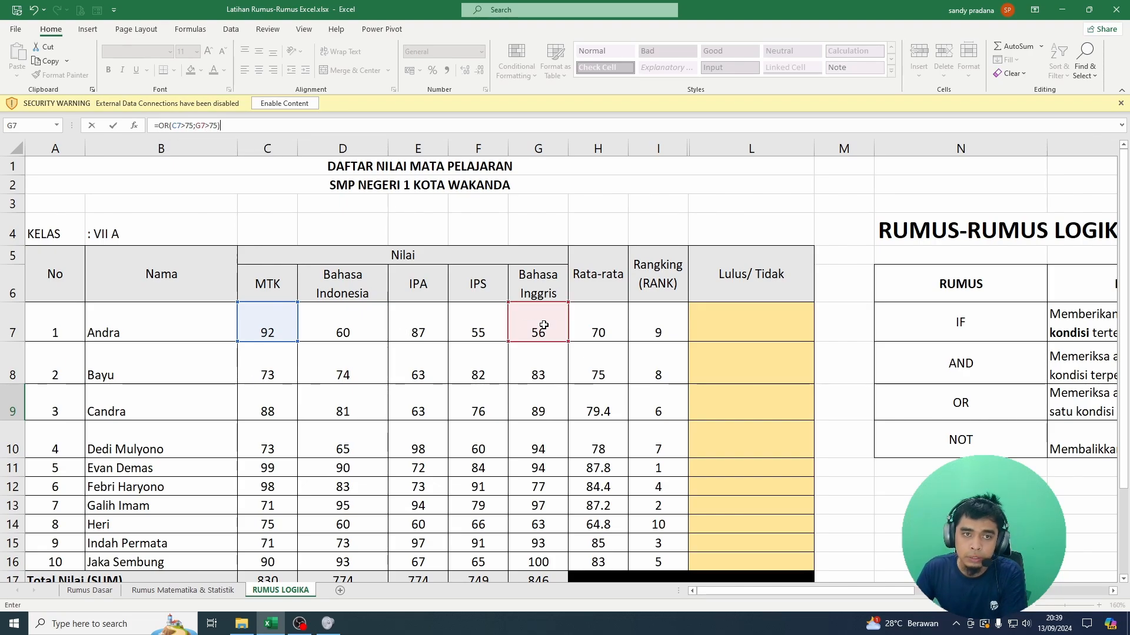
key("Return")
Step: Compare the OR formula in P9 with the first student's scores and the example question
left_click(1014, 409)
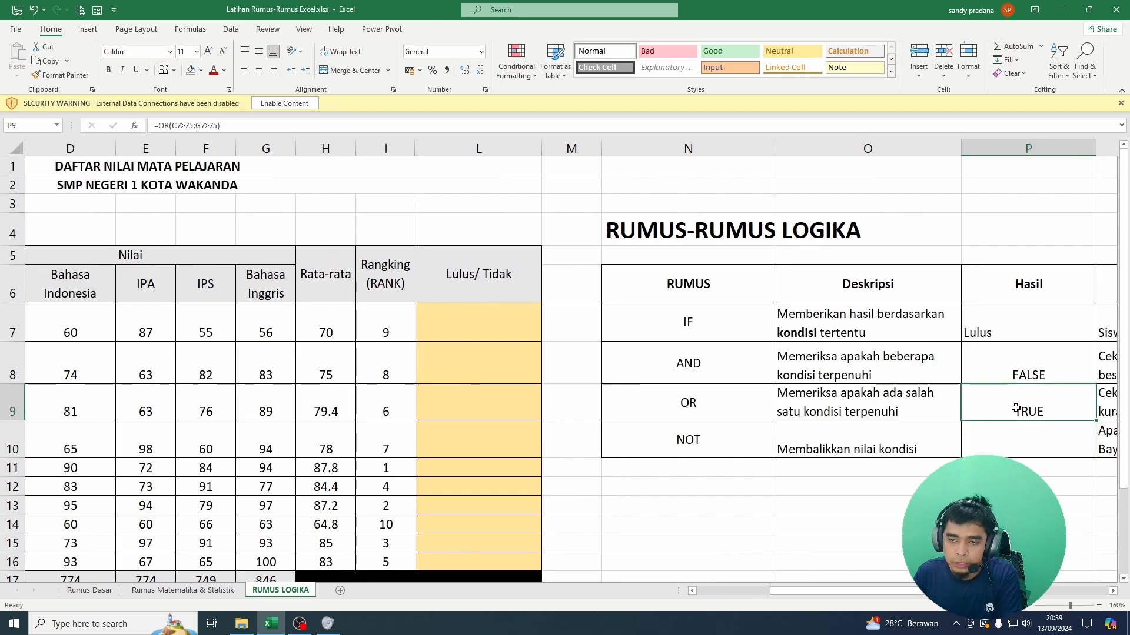
left_click_drag(824, 591, 737, 590)
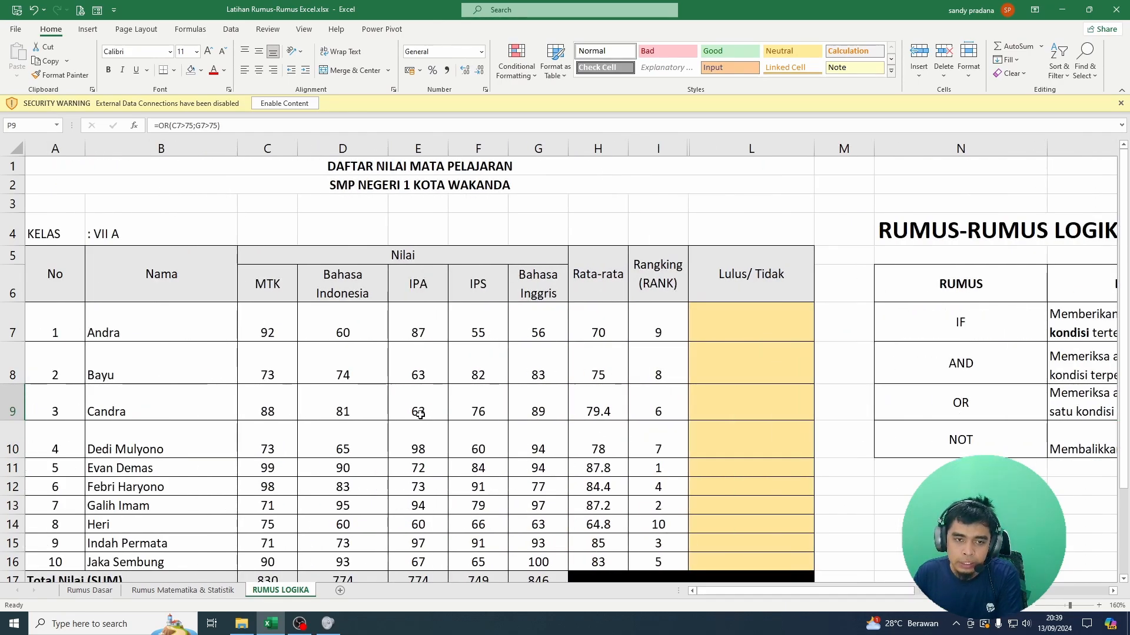
left_click(268, 323)
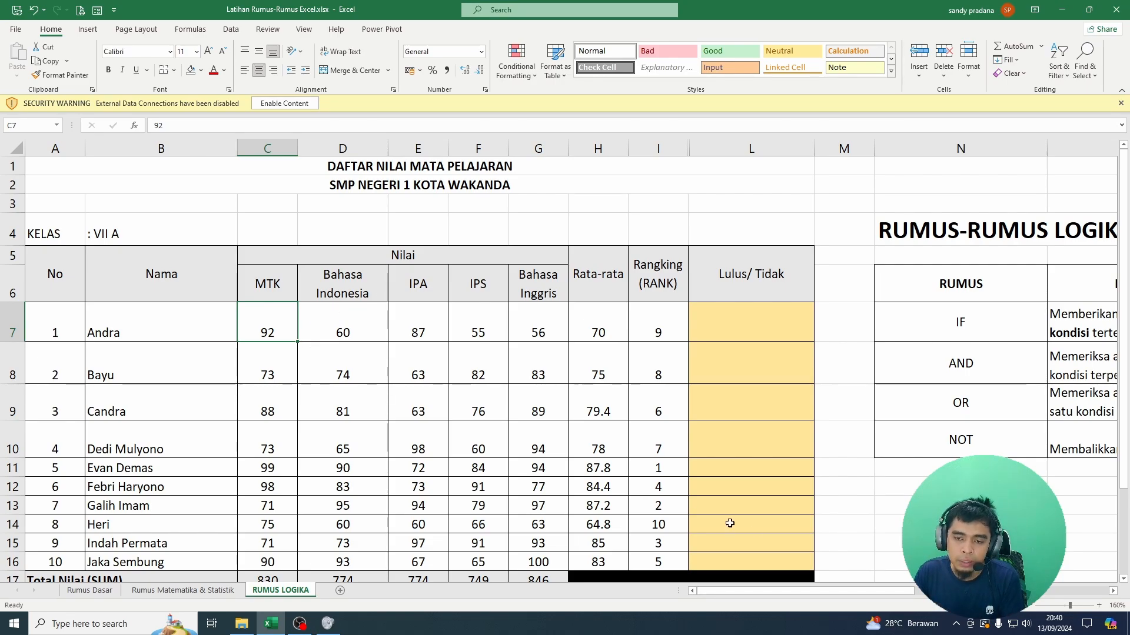
left_click_drag(807, 592, 1006, 591)
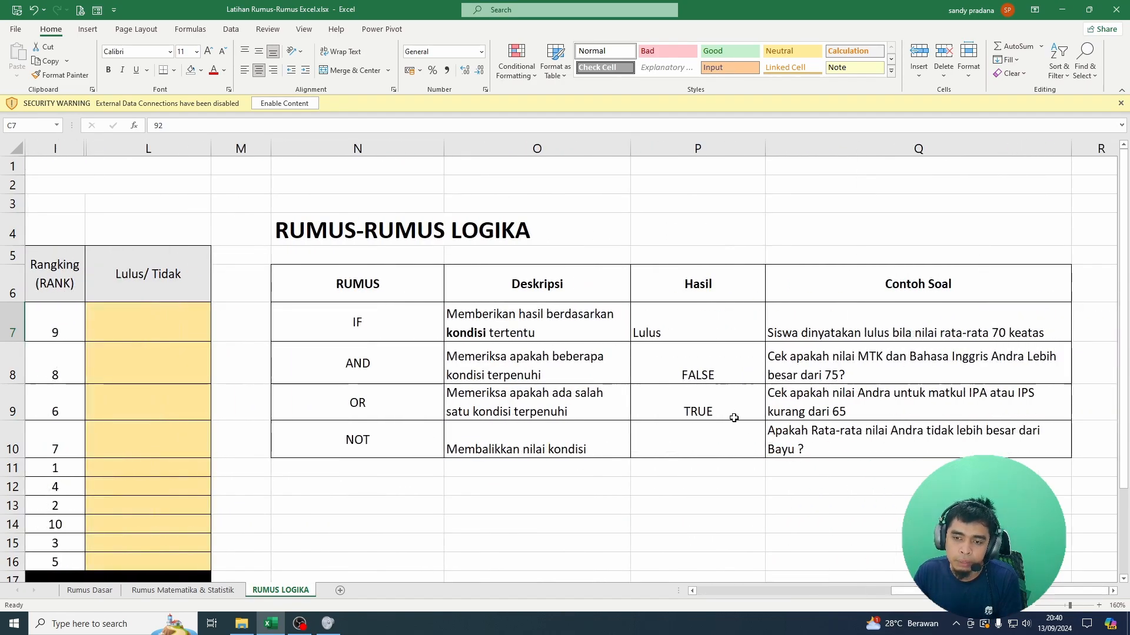
Step: Overwrite P9 with a new OR formula whose first condition is E7<65, testing the first student's IPA score
left_click(712, 405)
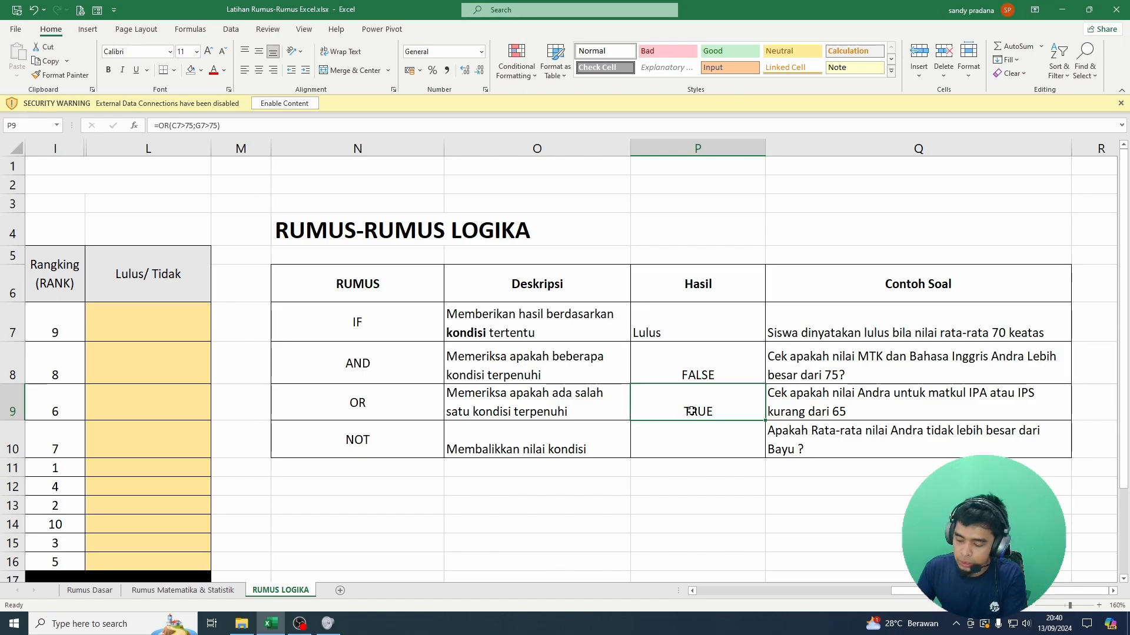
type("=OR(")
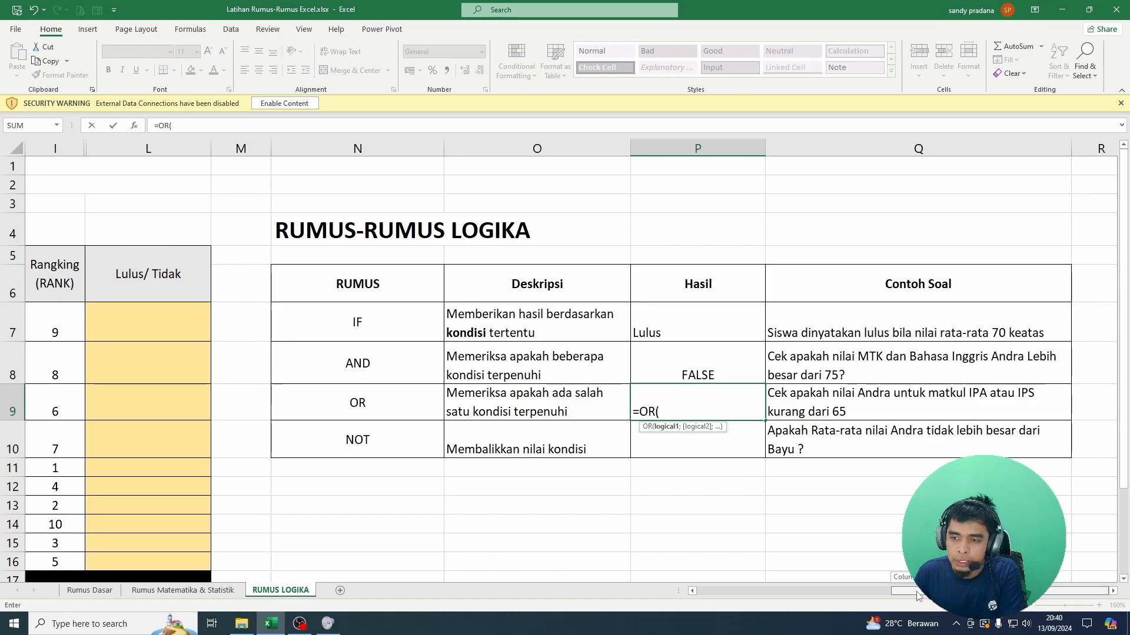
left_click_drag(917, 596, 720, 597)
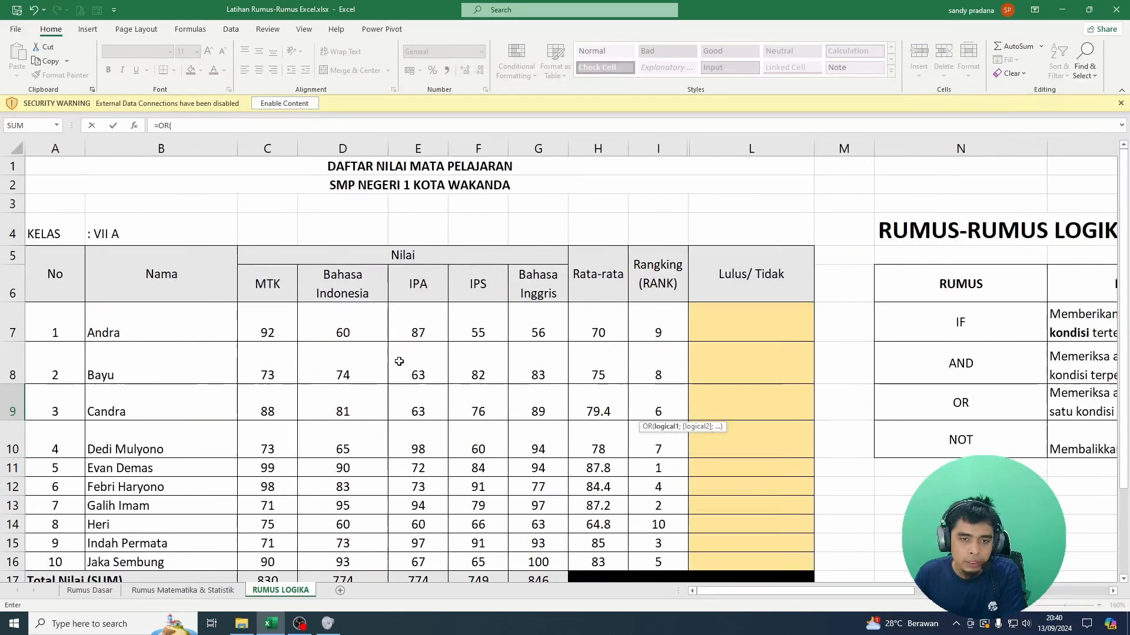
left_click(422, 328)
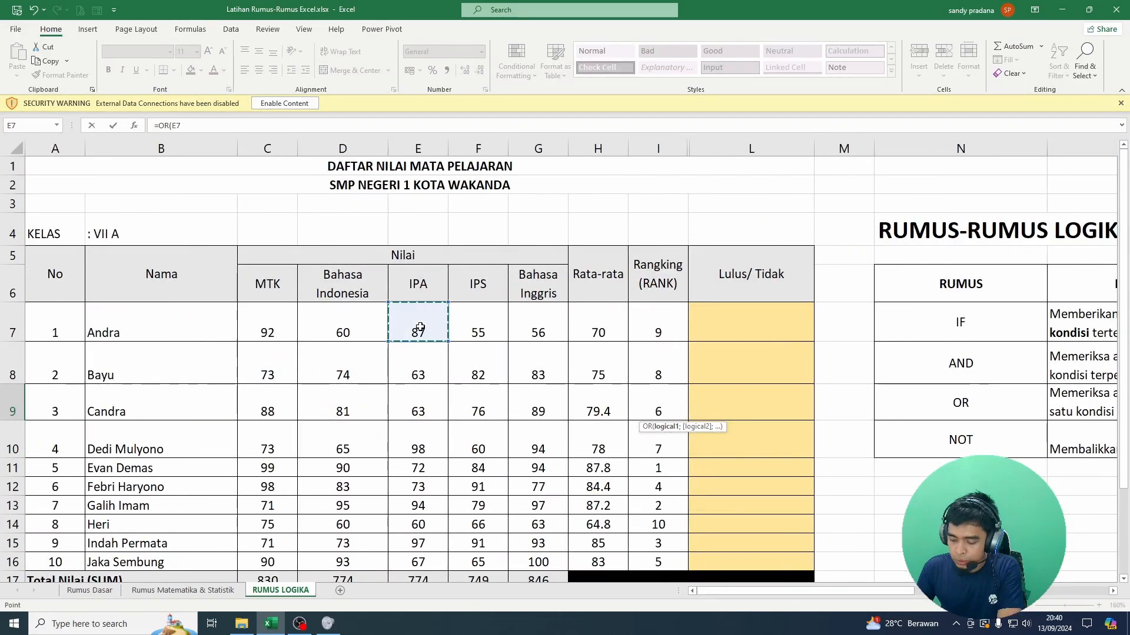
type("<")
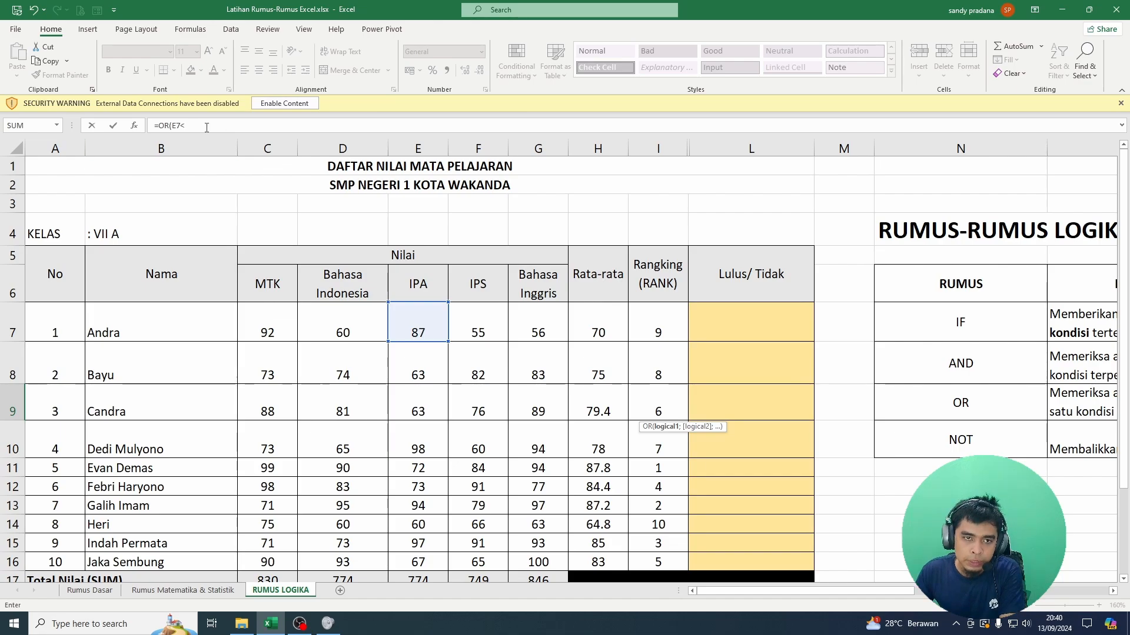
left_click_drag(186, 125, 142, 127)
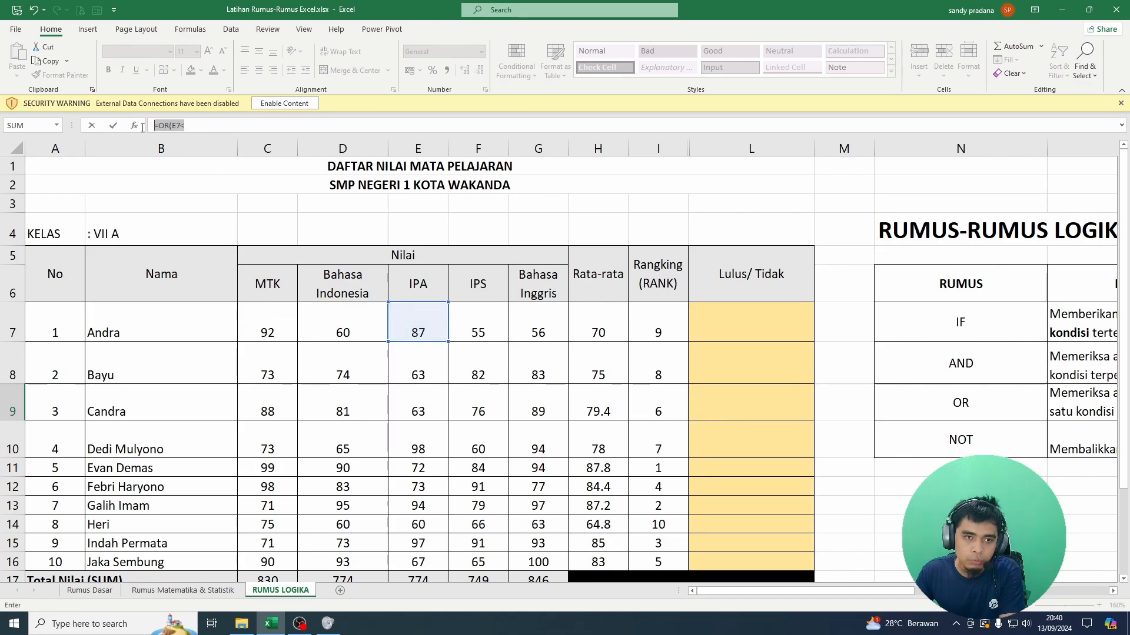
left_click(201, 124)
type("65")
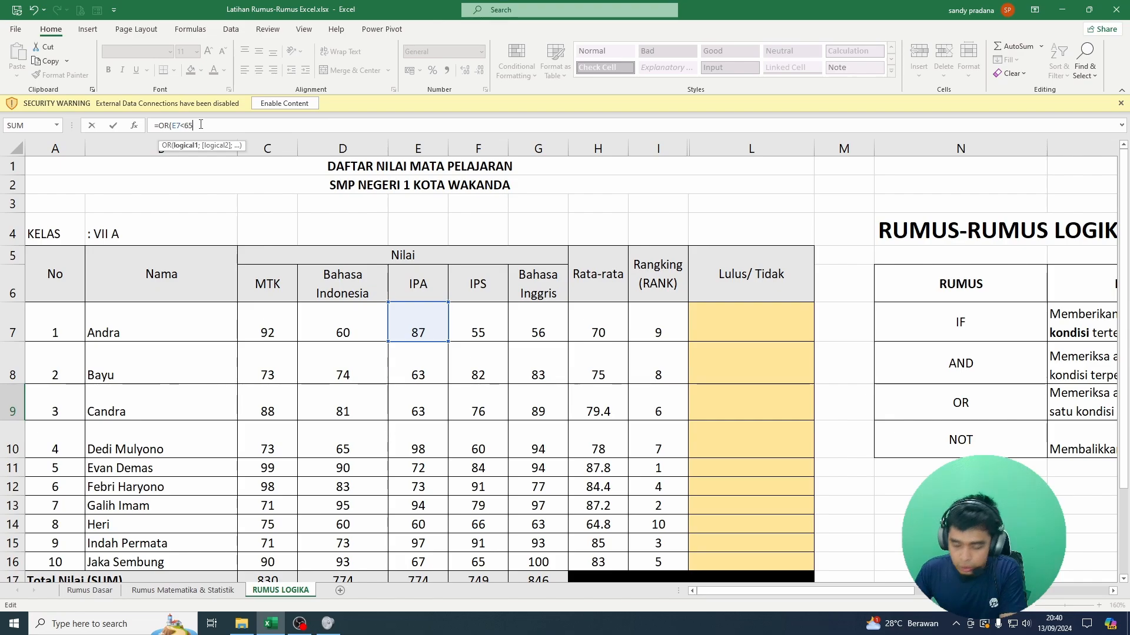
type(";")
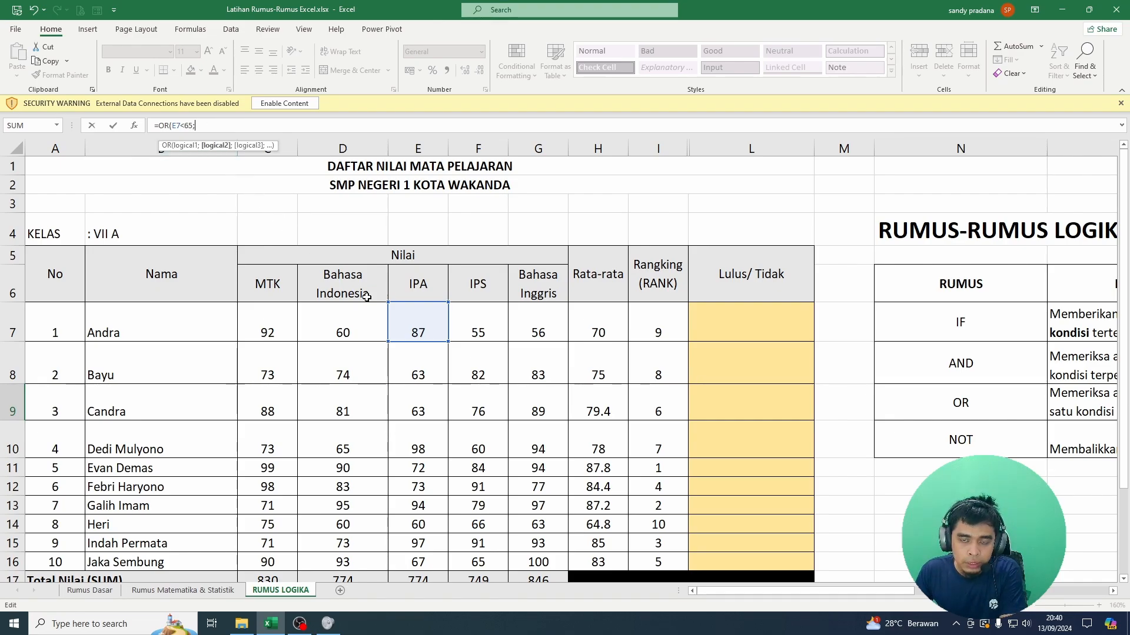
Step: Add F7<65 for the IPS score as the second OR condition, enter the formula, and check the result in P9
left_click(488, 327)
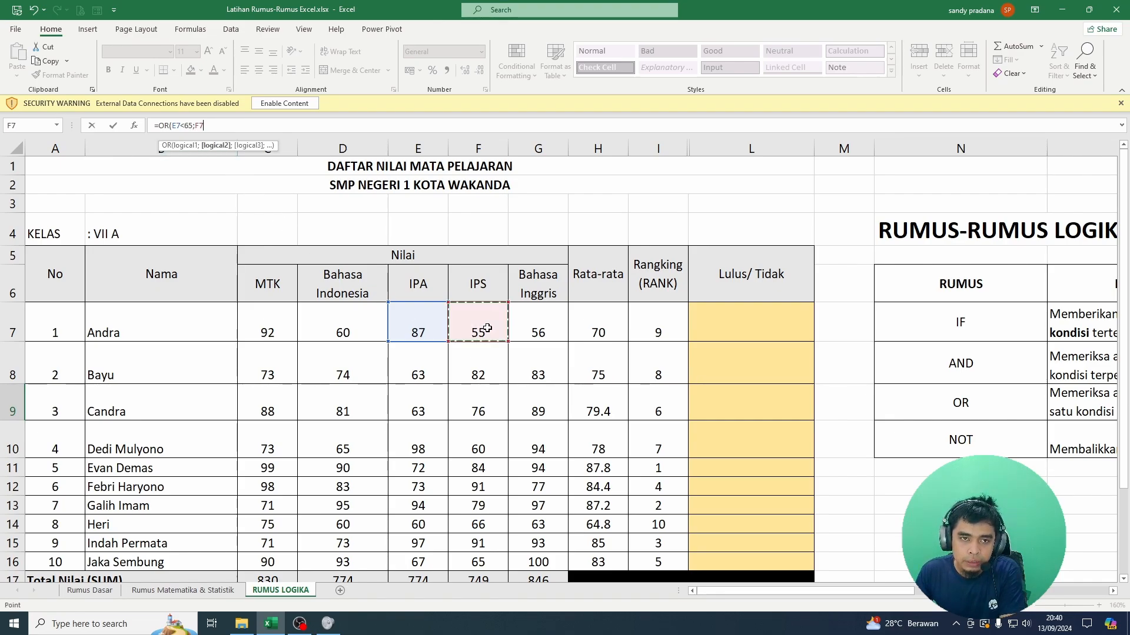
type("<65)")
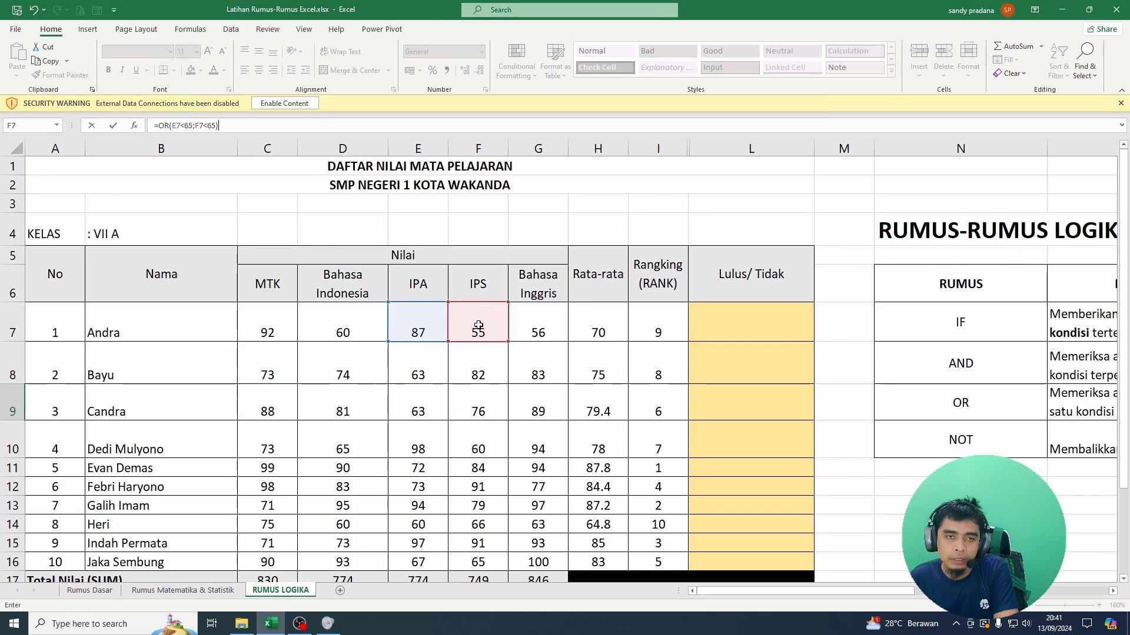
key("Return")
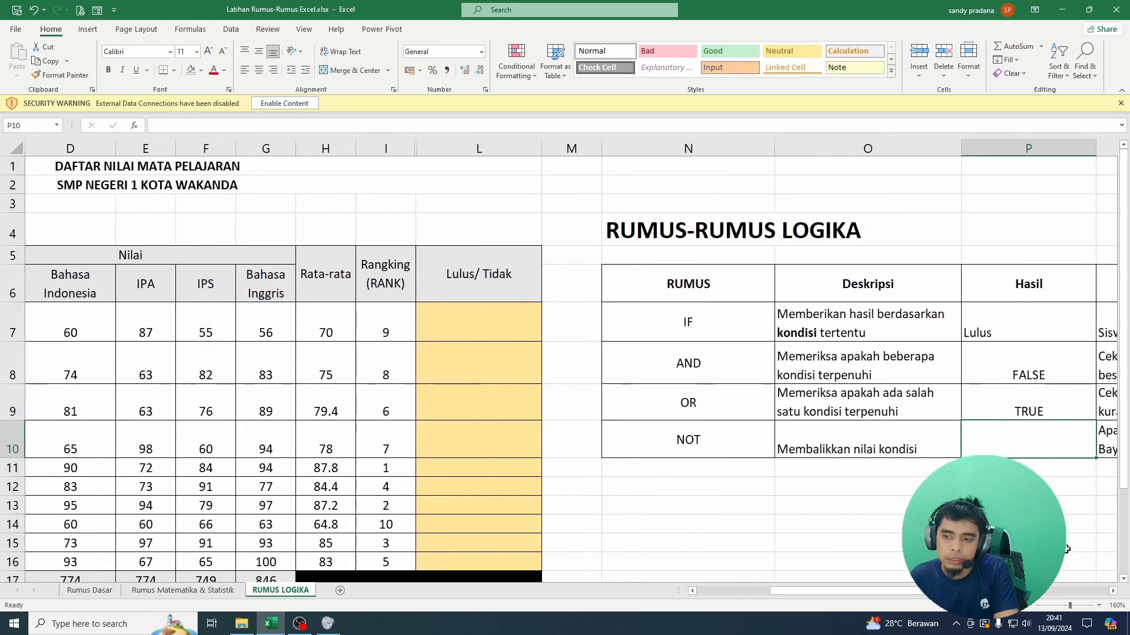
left_click(1046, 411)
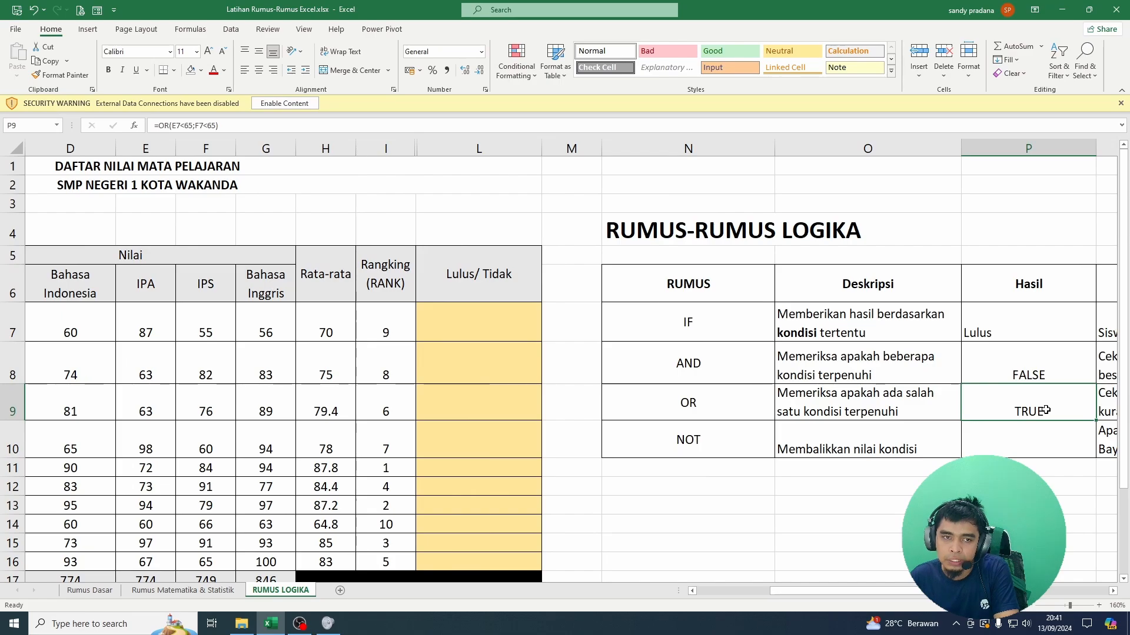
Step: Read the NOT row's description and example question, and enter =NOT(P9) in P10 to invert the OR result
left_click(1019, 440)
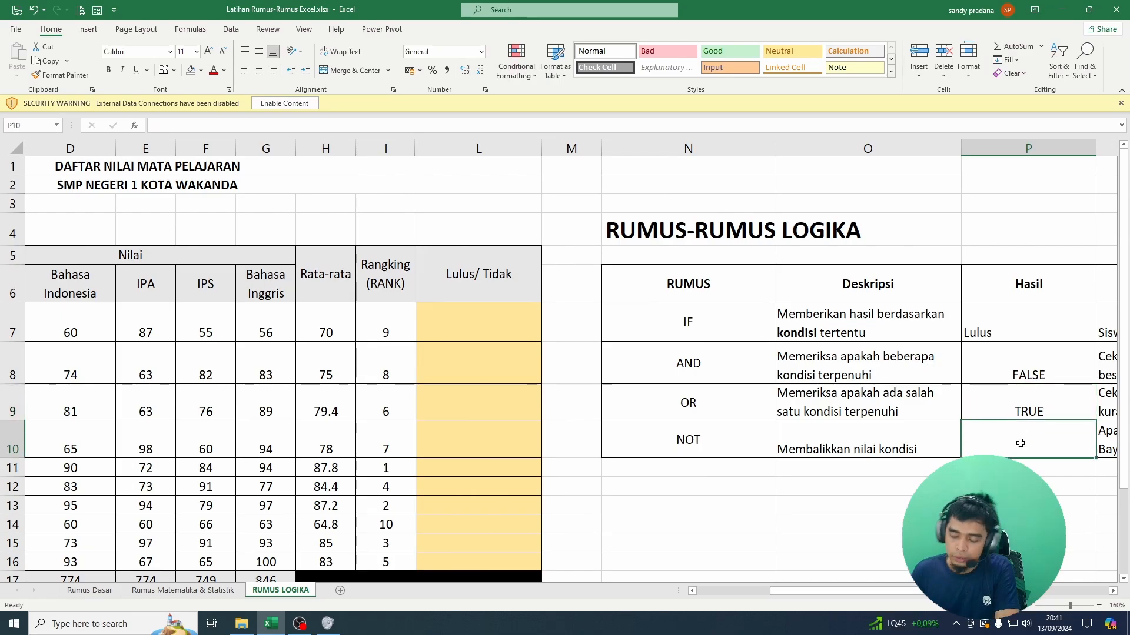
key("Right")
key("Left")
key("Left")
key("Left")
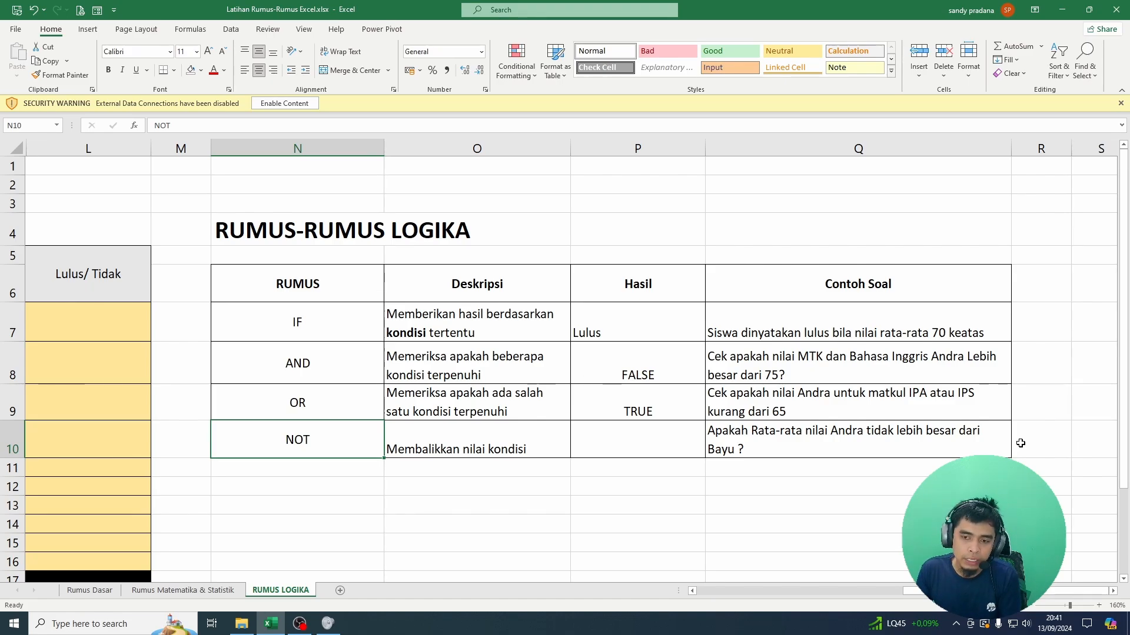
key("Right")
key("Right")
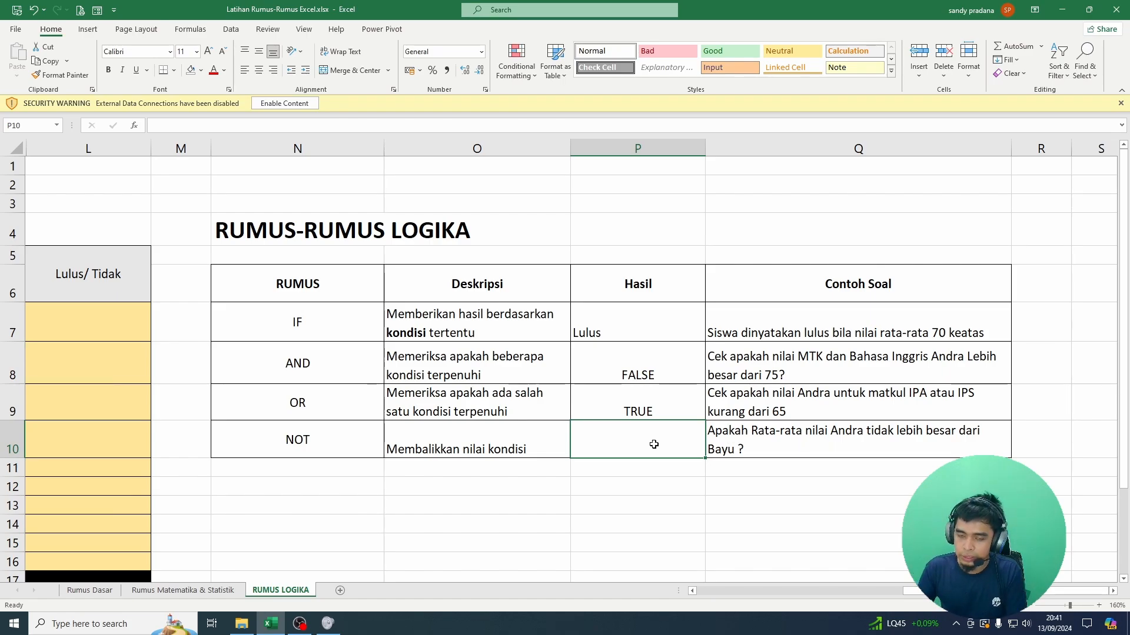
type("=NOT")
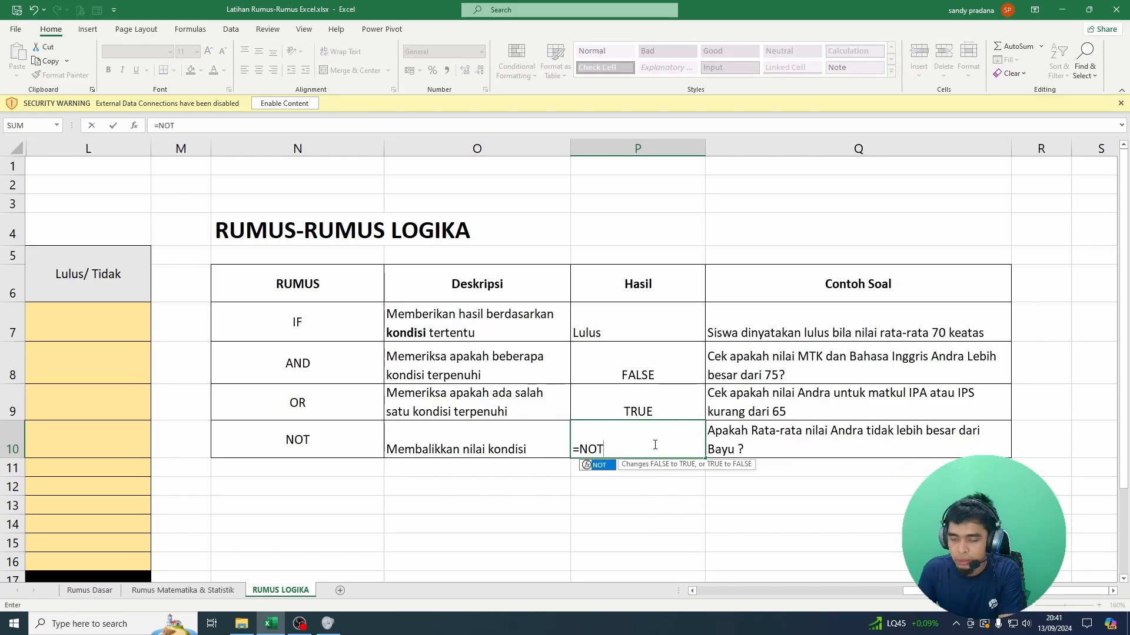
type("(")
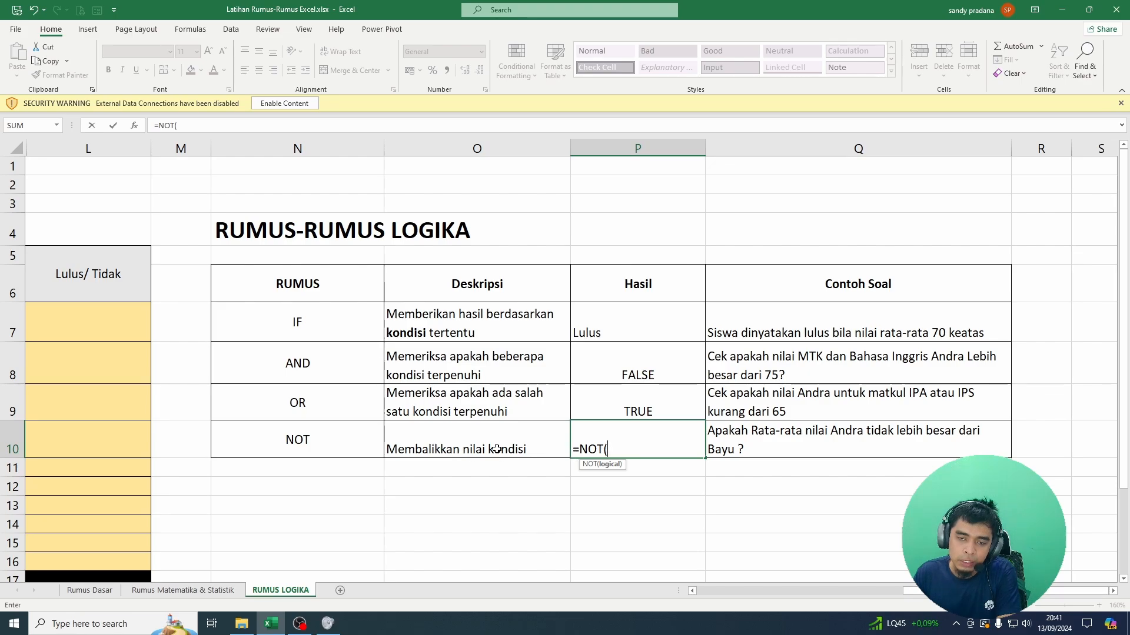
left_click(628, 407)
type(")")
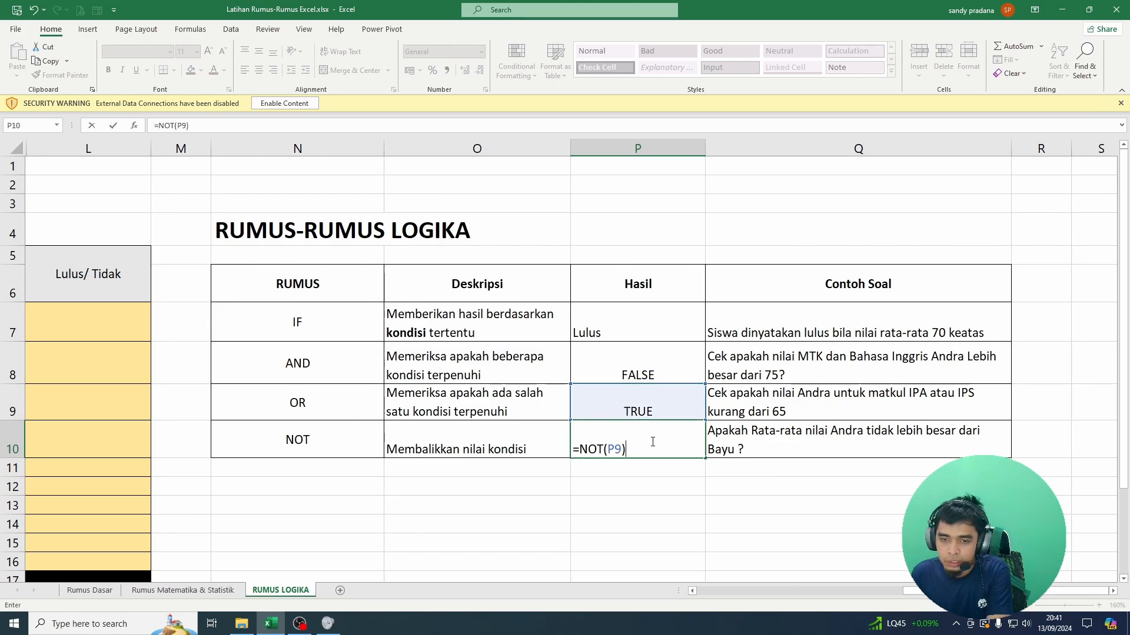
key("Return")
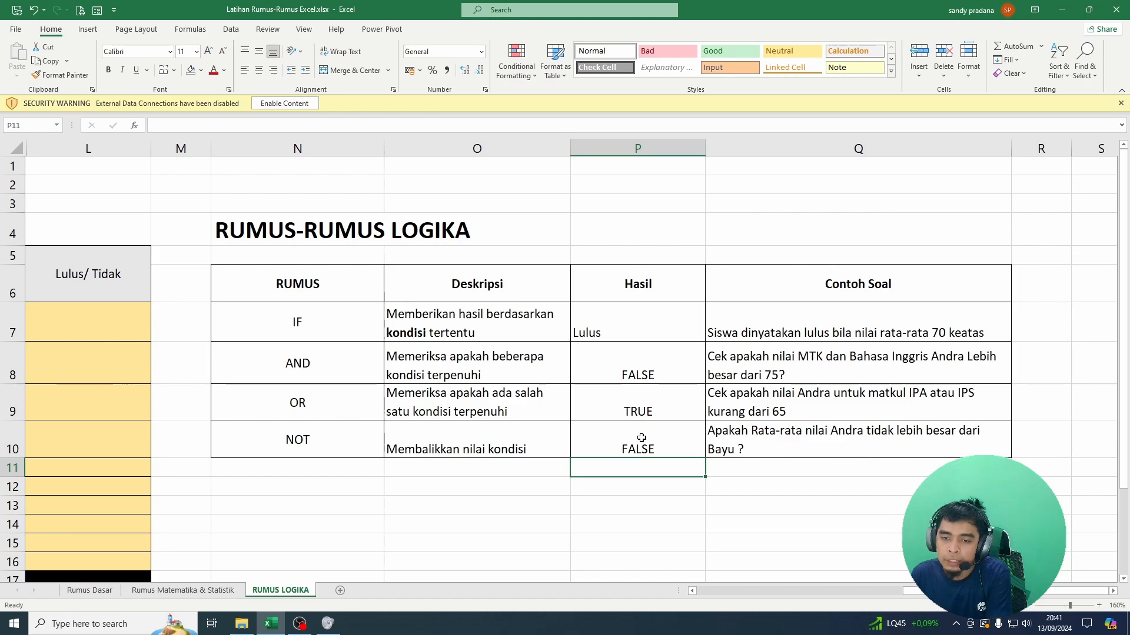
Step: Overwrite P10 with =NOT(H7>H8) to test that the first student's average is not greater than the second's, and check the result
left_click(642, 438)
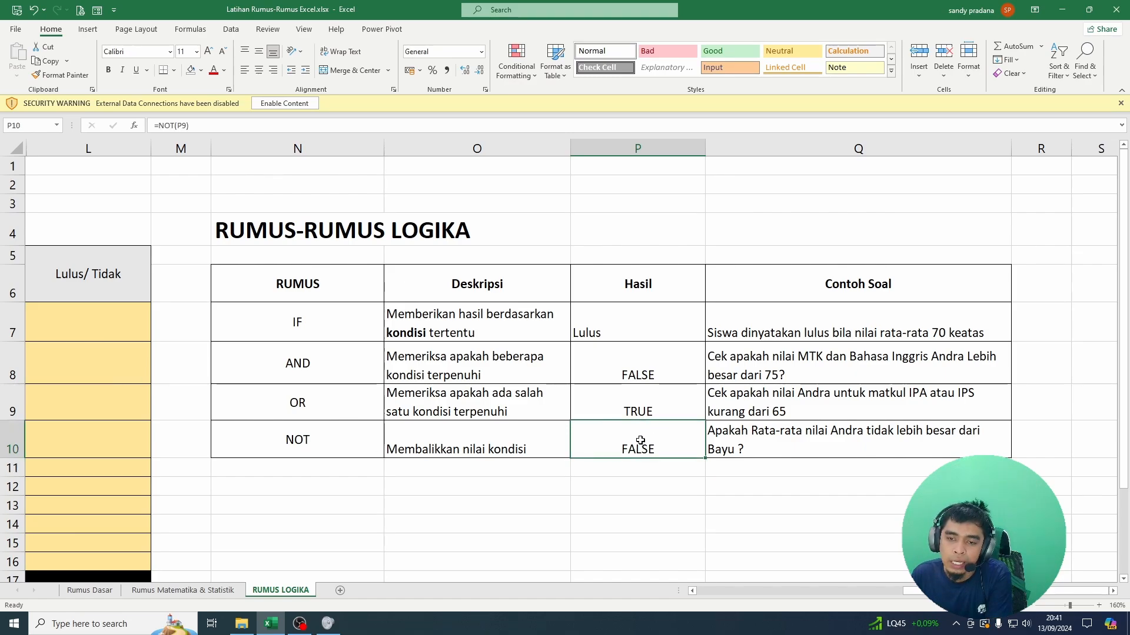
type("=")
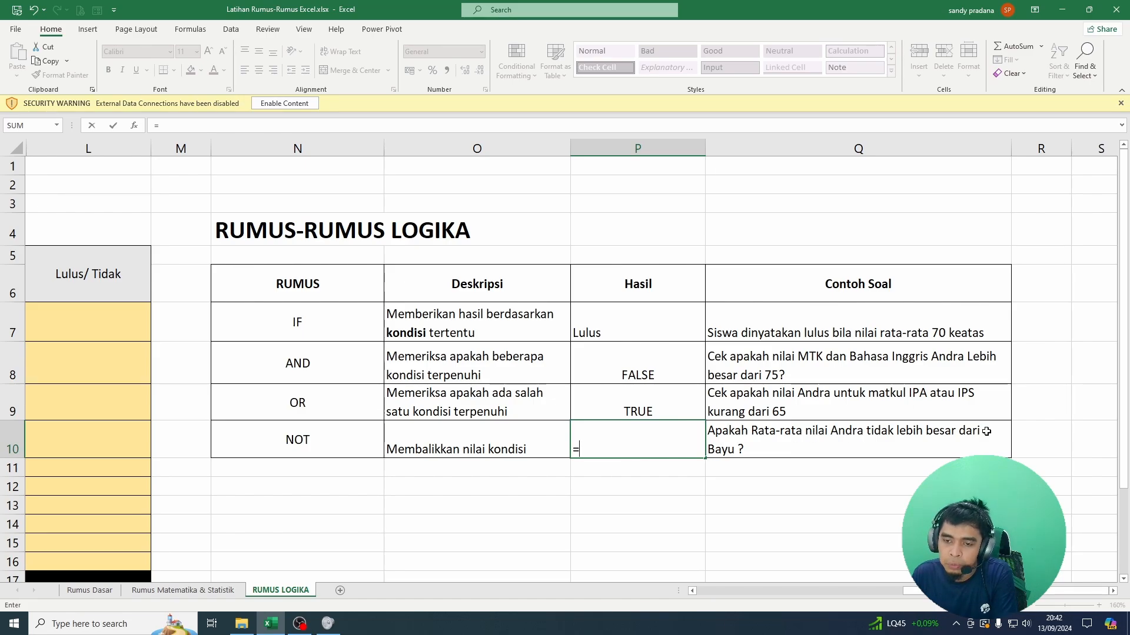
type("NOTE")
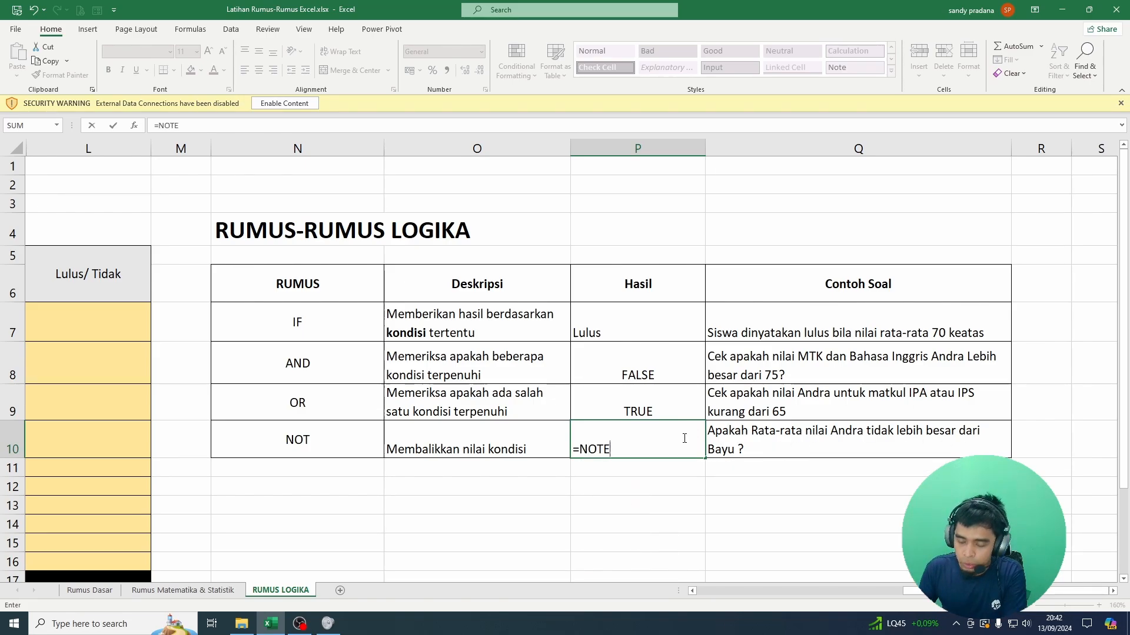
key("BackSpace")
type("()")
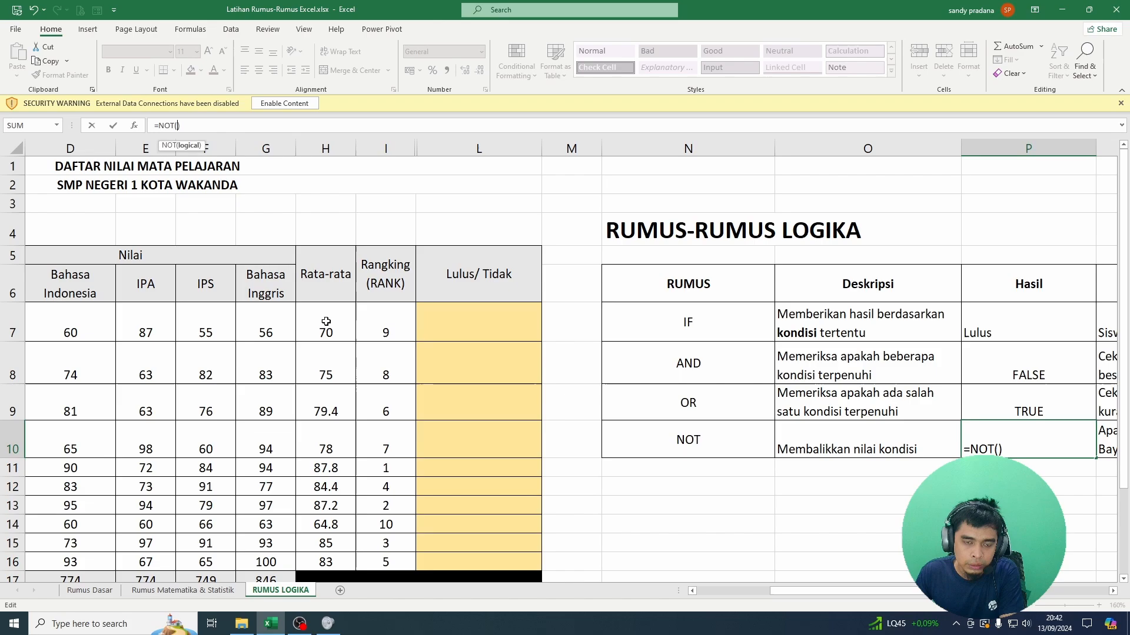
left_click(326, 321)
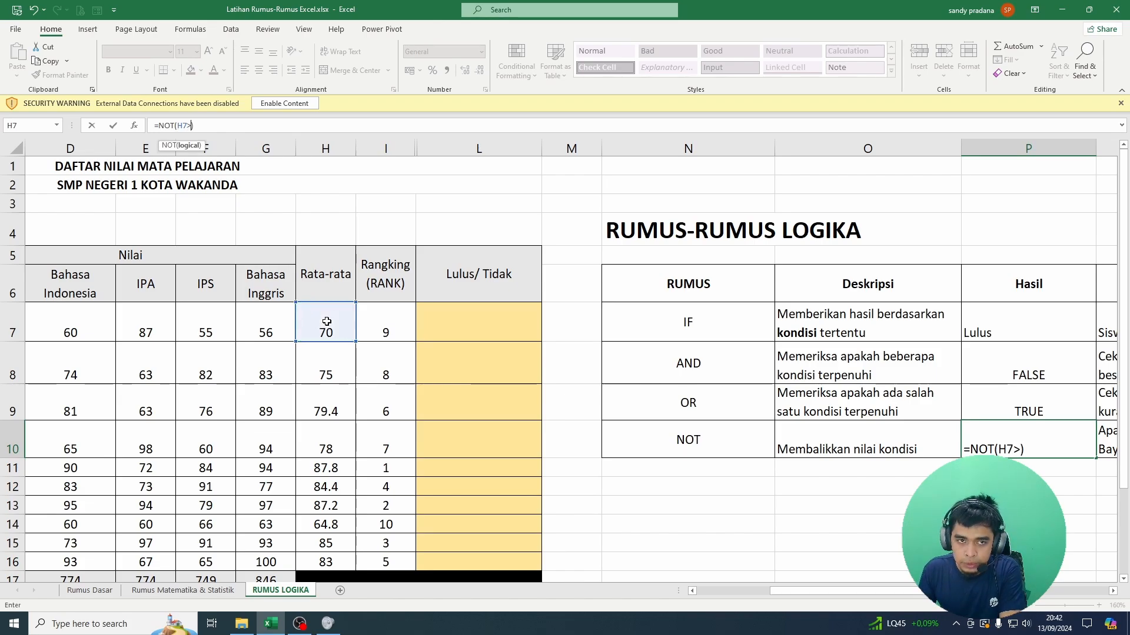
left_click(323, 357)
key("Return")
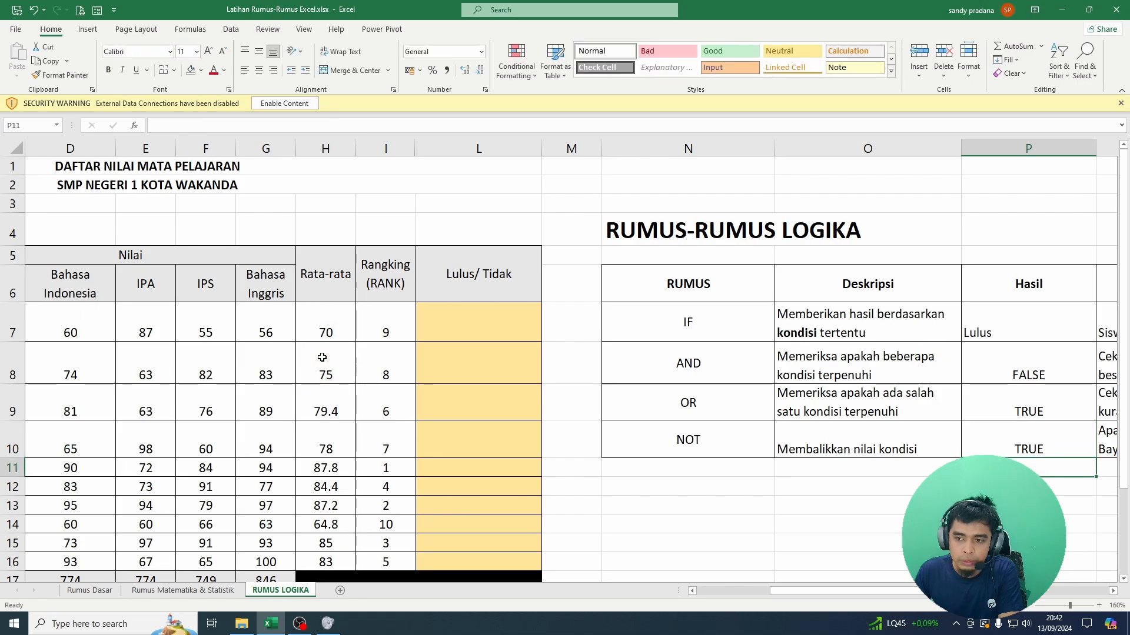
left_click(1042, 448)
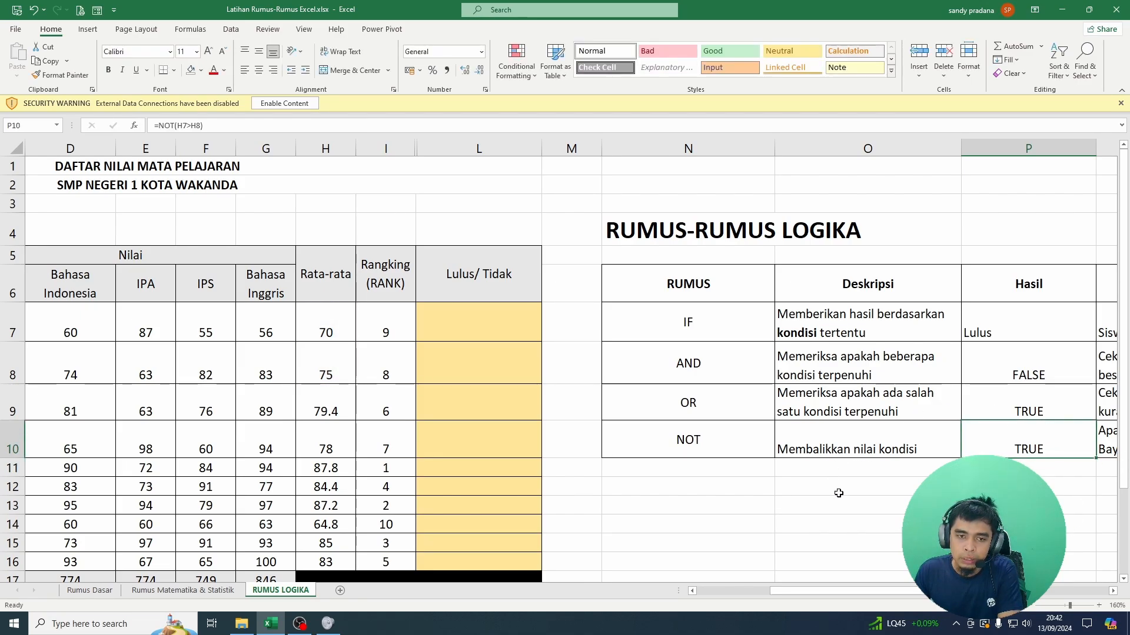
Step: Compare the first two students' Rata-rata values with the NOT formula's example question
left_click(328, 331)
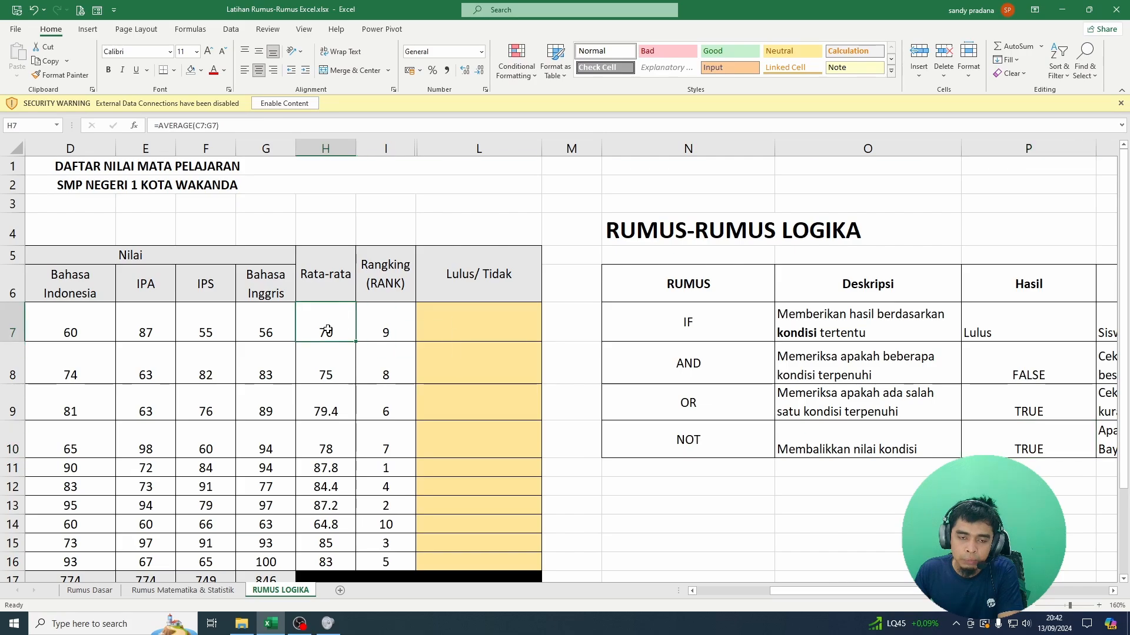
key("Left")
key("Left")
key("Left")
key("Left")
key("Left")
key("Left")
key("Left")
key("Right")
key("Right")
key("Right")
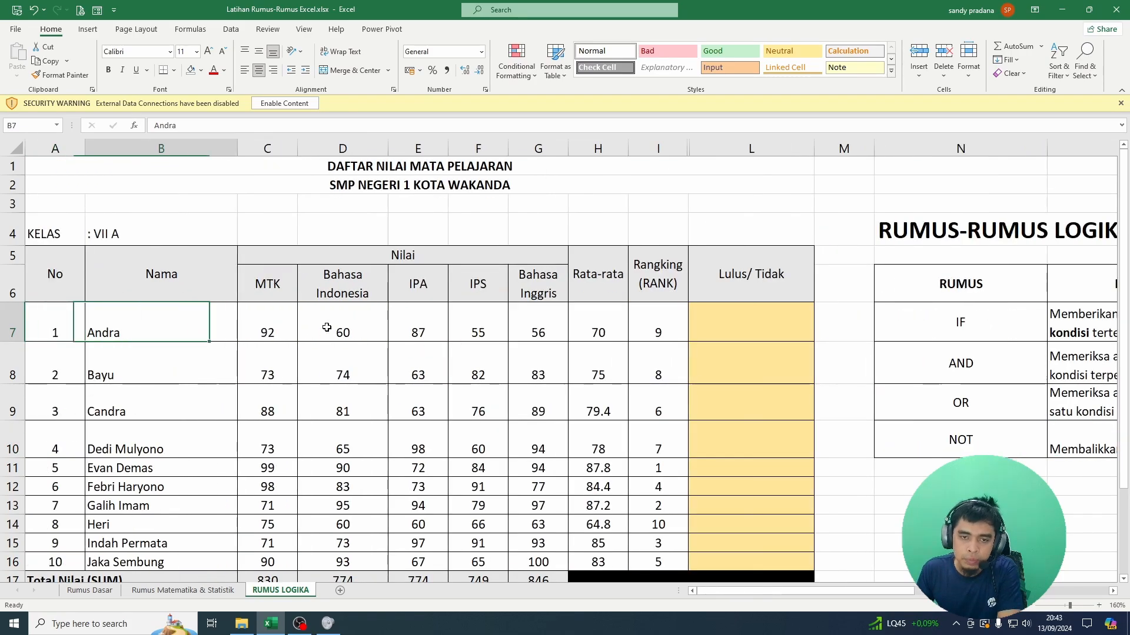
key("Right")
key("Right")
key("Right")
key("Right")
key("Down")
key("Down")
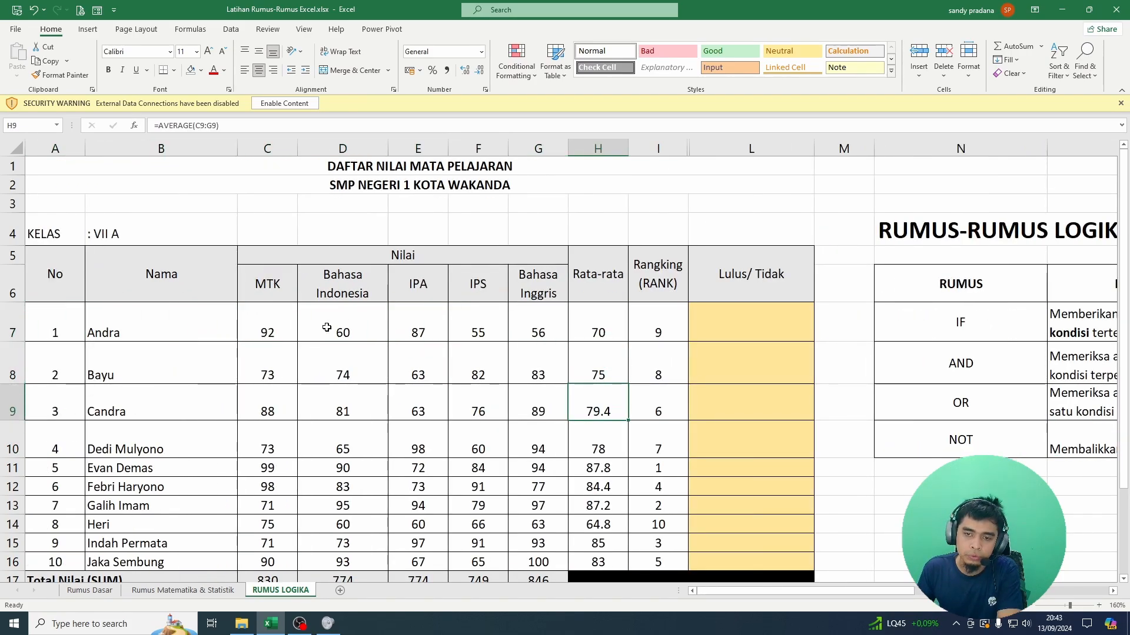
key("Up")
key("Right")
key("Right")
key("Right")
key("Right")
key("Right")
key("Right")
key("Right")
key("Down")
key("Down")
key("Down")
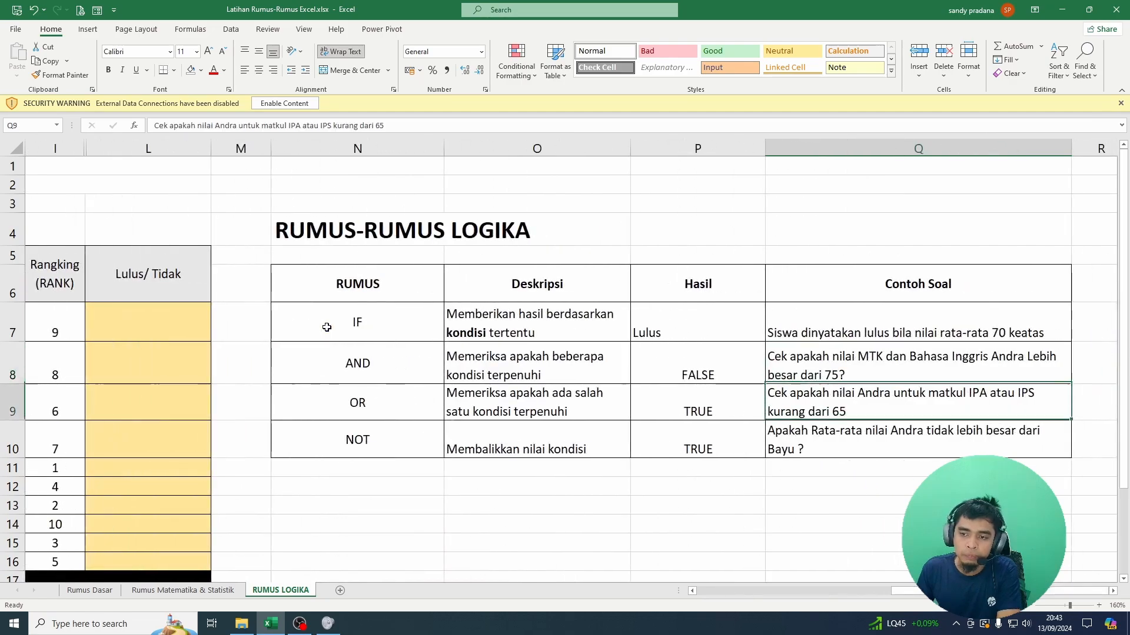
Step: Review the grade table from the student names to the Rata-rata and Lulus/ Tidak columns
key("Left")
key("Left")
key("Left")
key("Left")
key("Left")
key("Left")
key("Left")
key("Left")
key("Left")
key("Left")
key("Left")
key("Left")
key("Left")
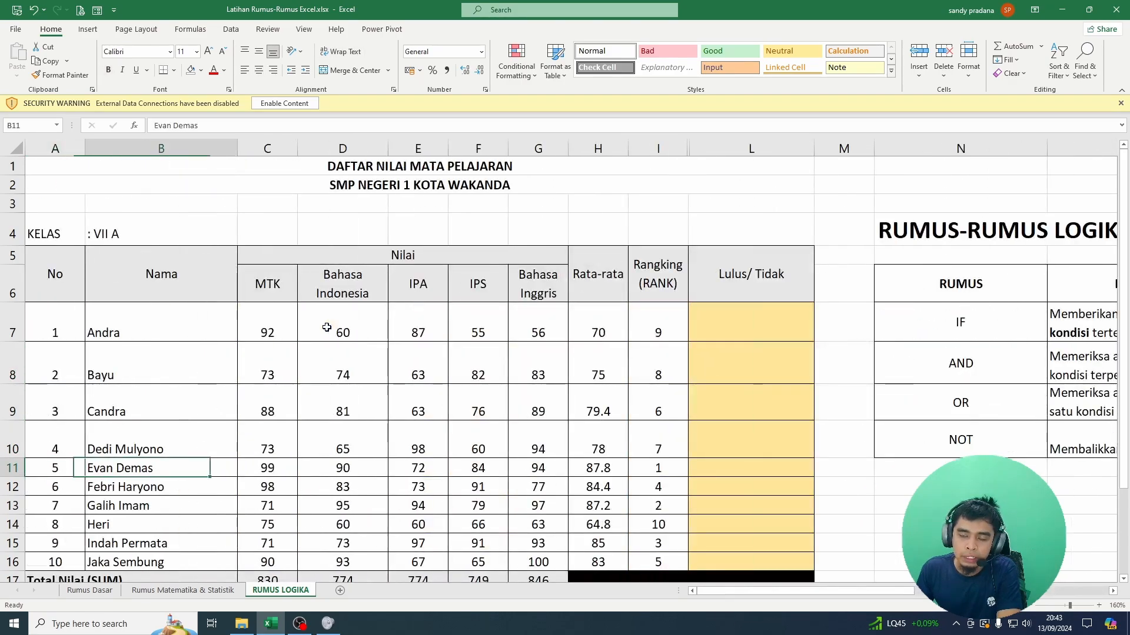
key("Right")
key("Right")
key("Right")
key("Right")
key("Right")
key("Right")
key("Up")
key("Up")
key("Up")
key("Up")
key("Up")
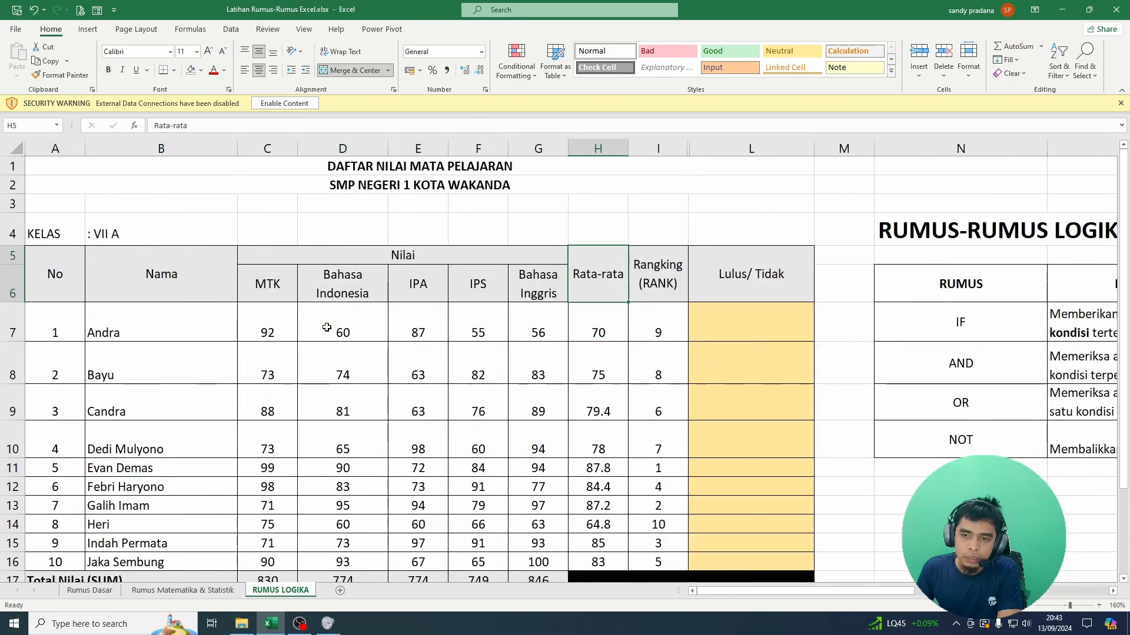
key("Right")
key("Down")
key("Right")
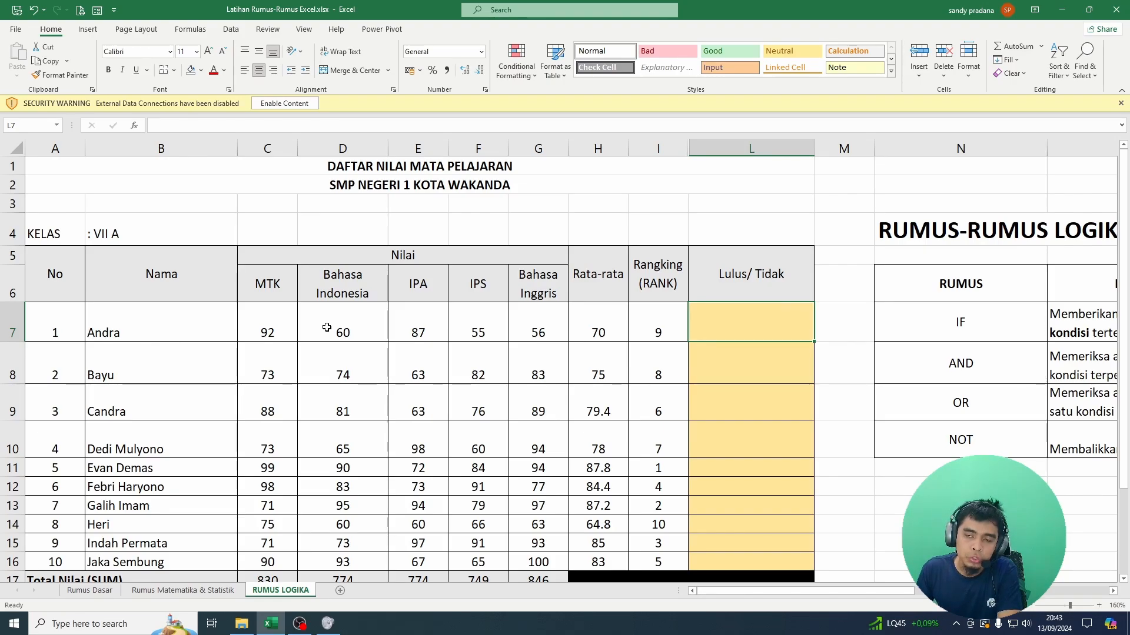
Step: Enter the pass rule "Siswa akan dinyatakan lulus, jika Nilai Rata-rata >= 60, dan nilai MTK >75" in N13 below the logic formula table
key("Down")
key("Down")
key("Down")
key("Down")
key("Down")
key("Down")
key("Right")
key("Right")
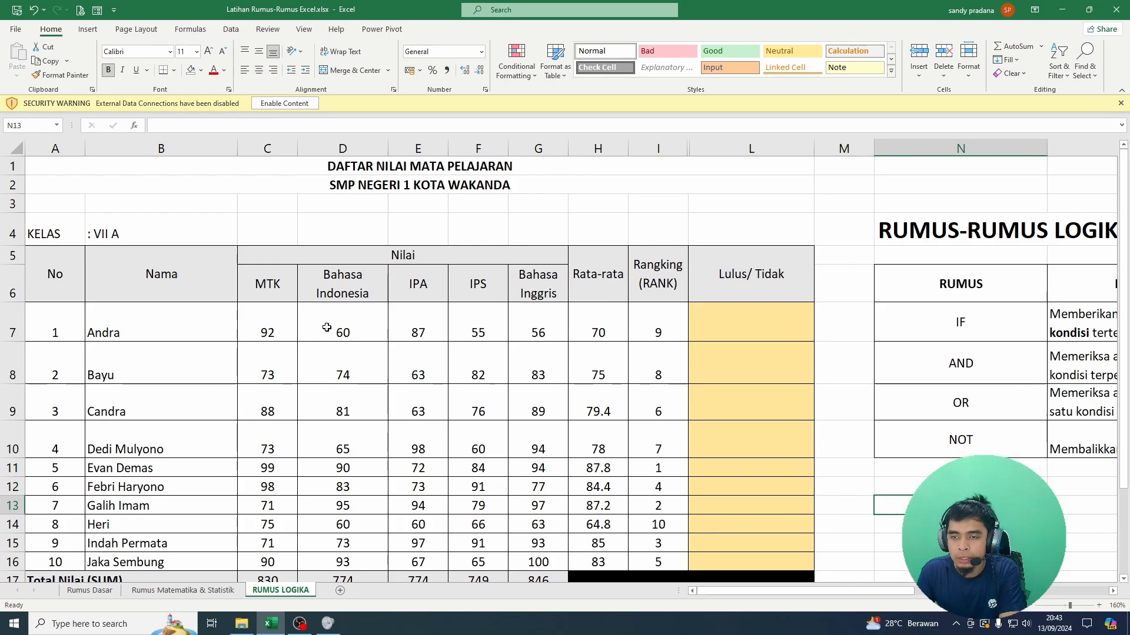
type("Si")
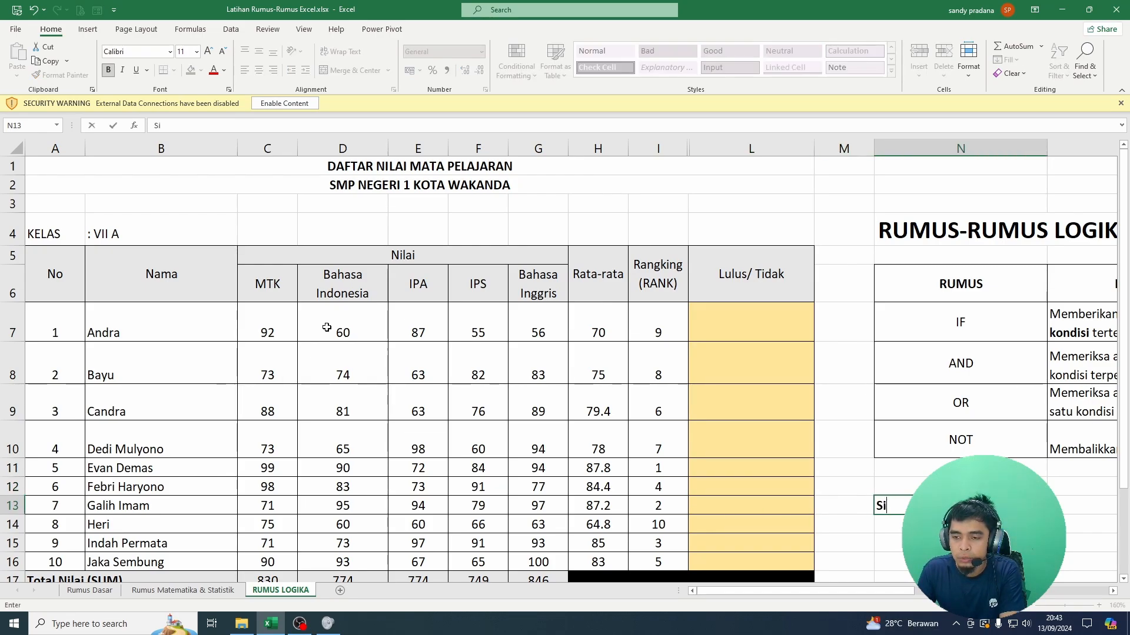
type("swa akan dinyatakan lulus, jika Ni")
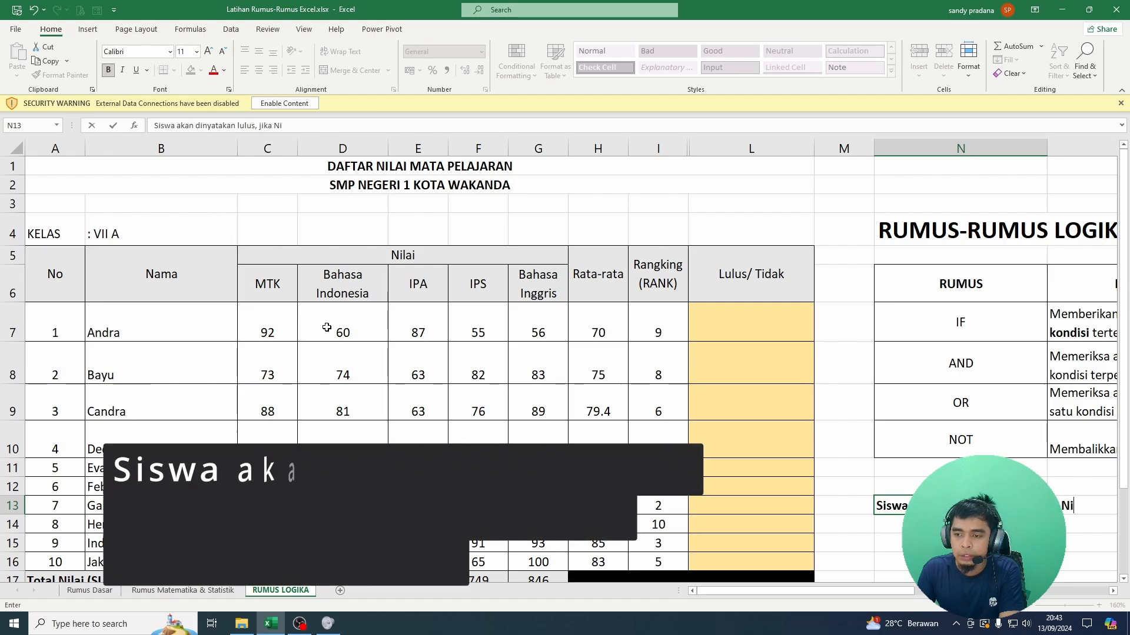
type("lai Rata")
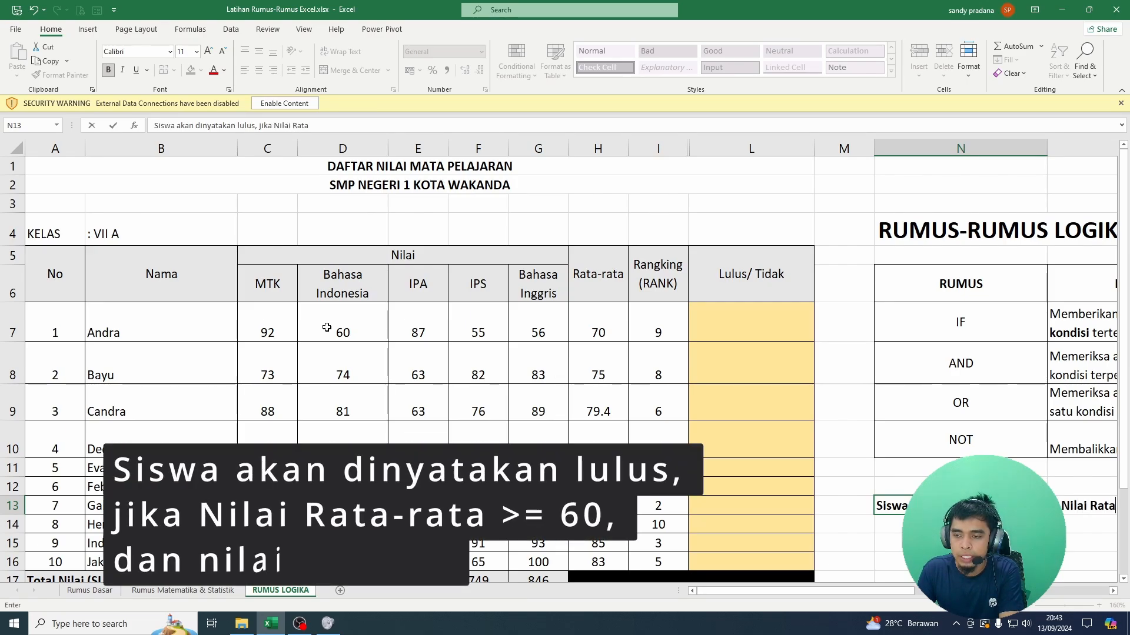
type("-rata >")
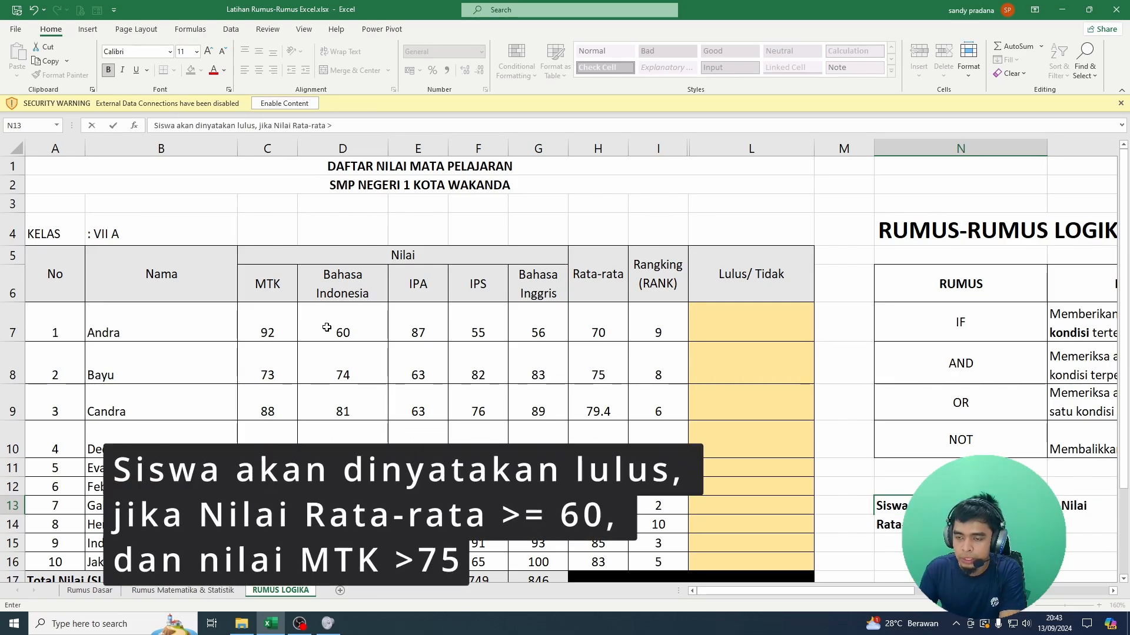
type("=")
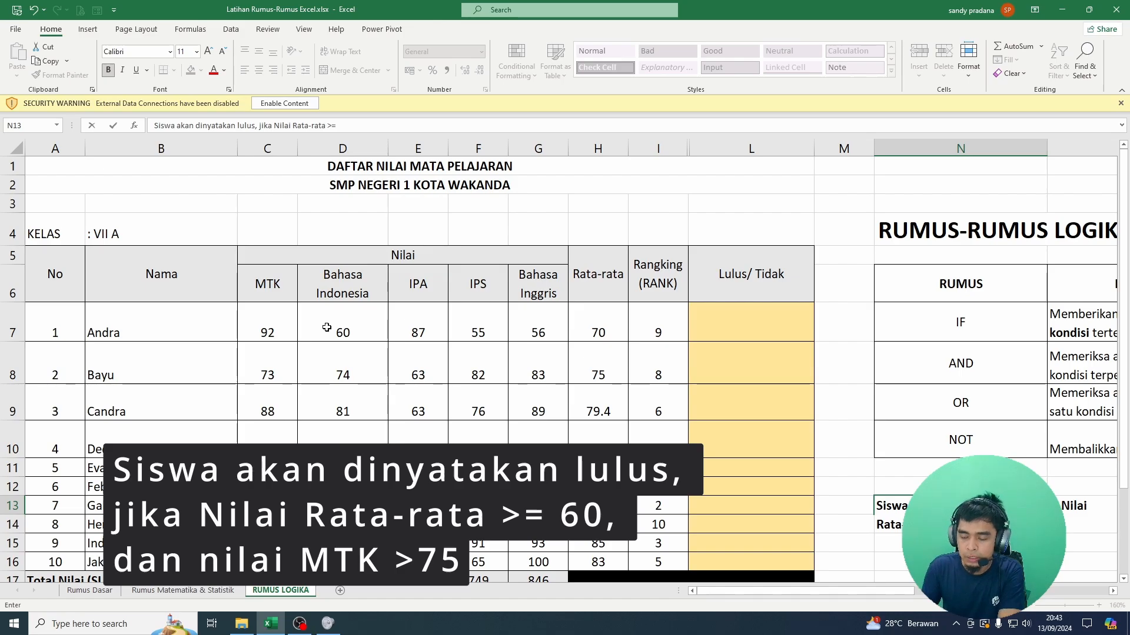
type(" 60")
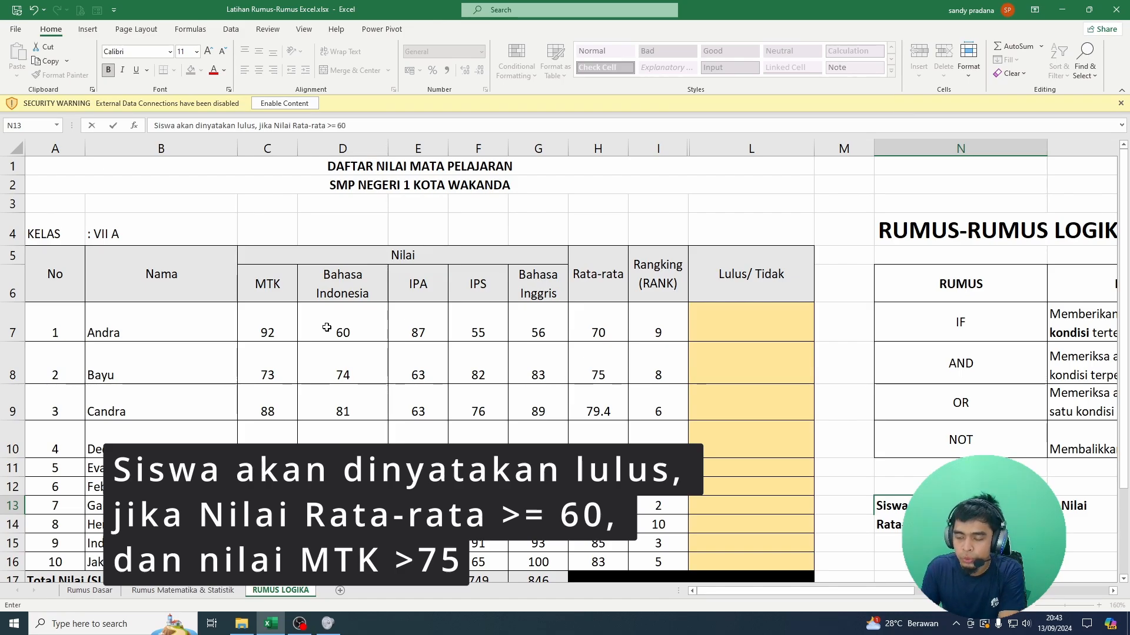
type(", dan nilai")
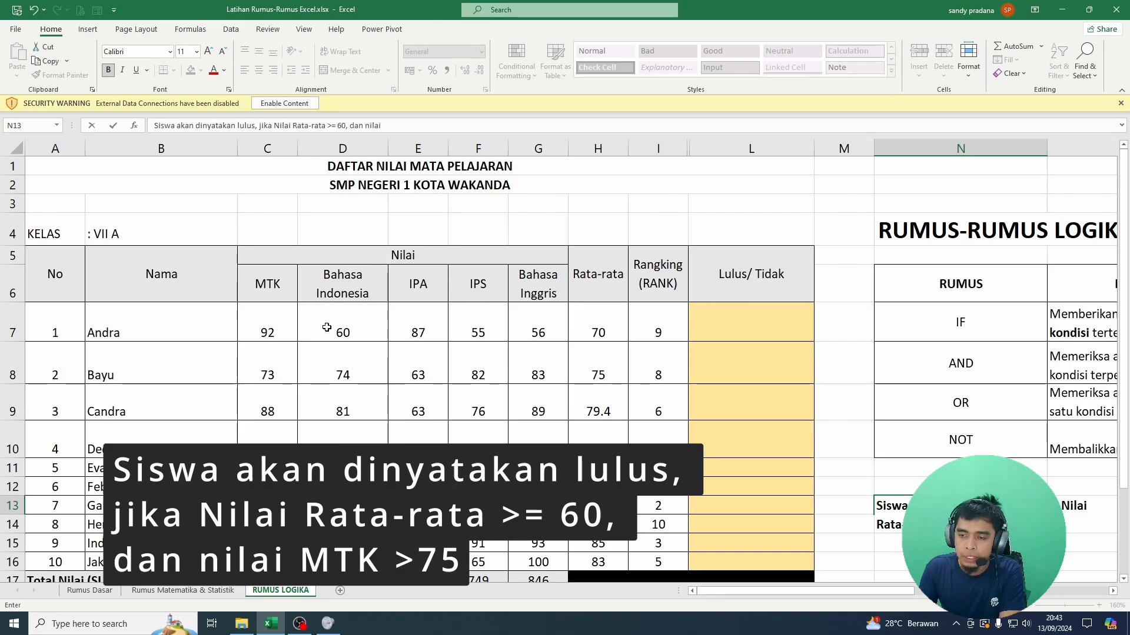
type(" MTK >")
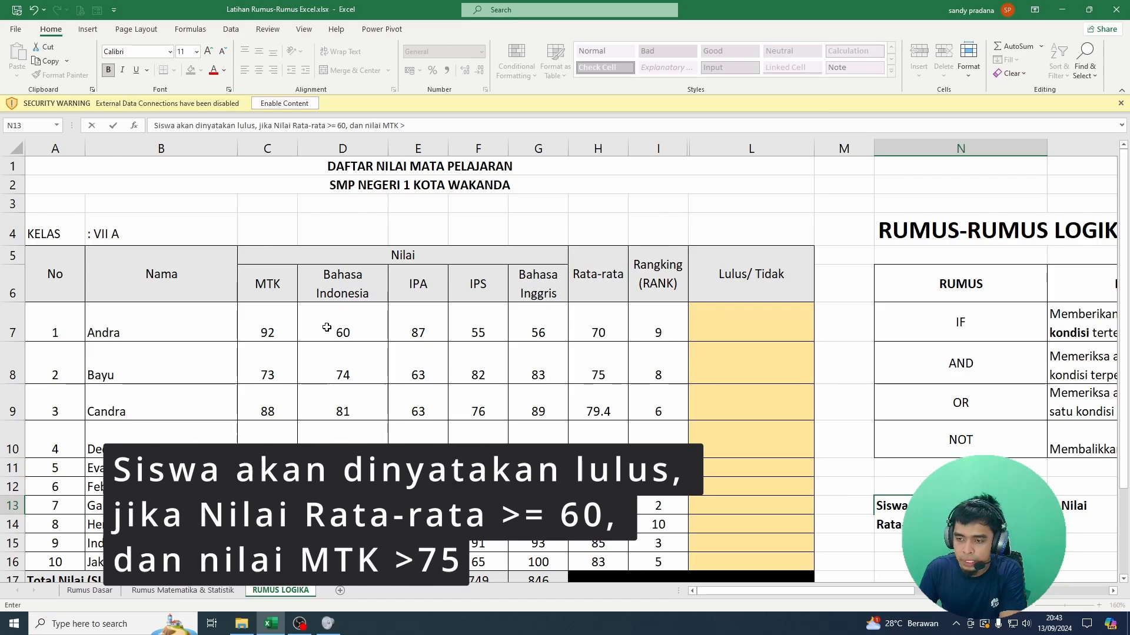
type("75")
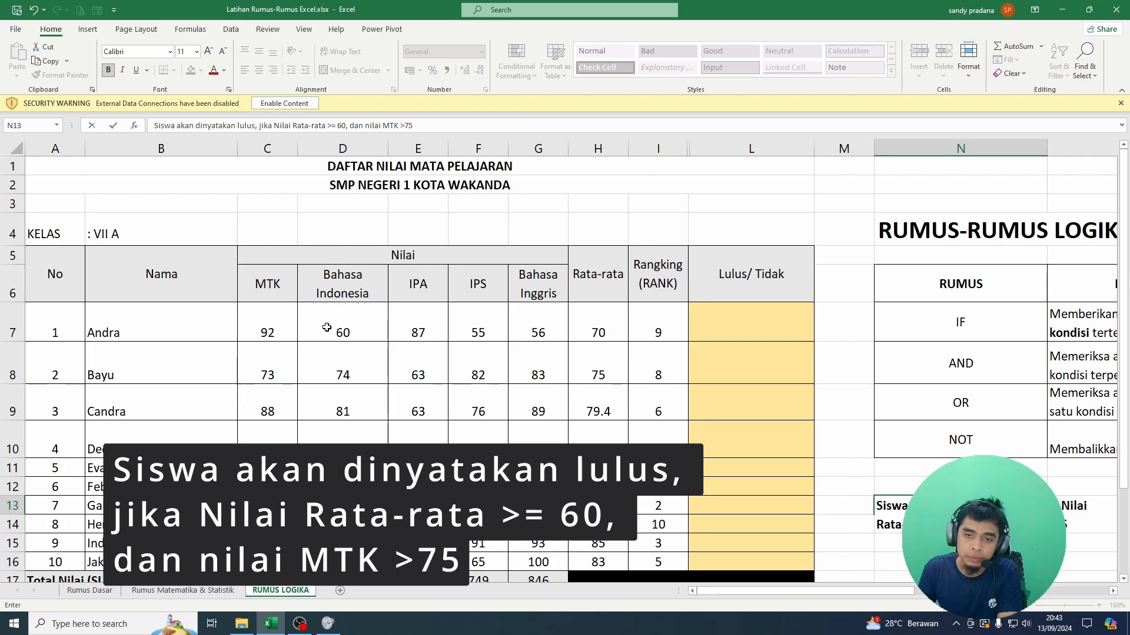
key("ctrl+Return")
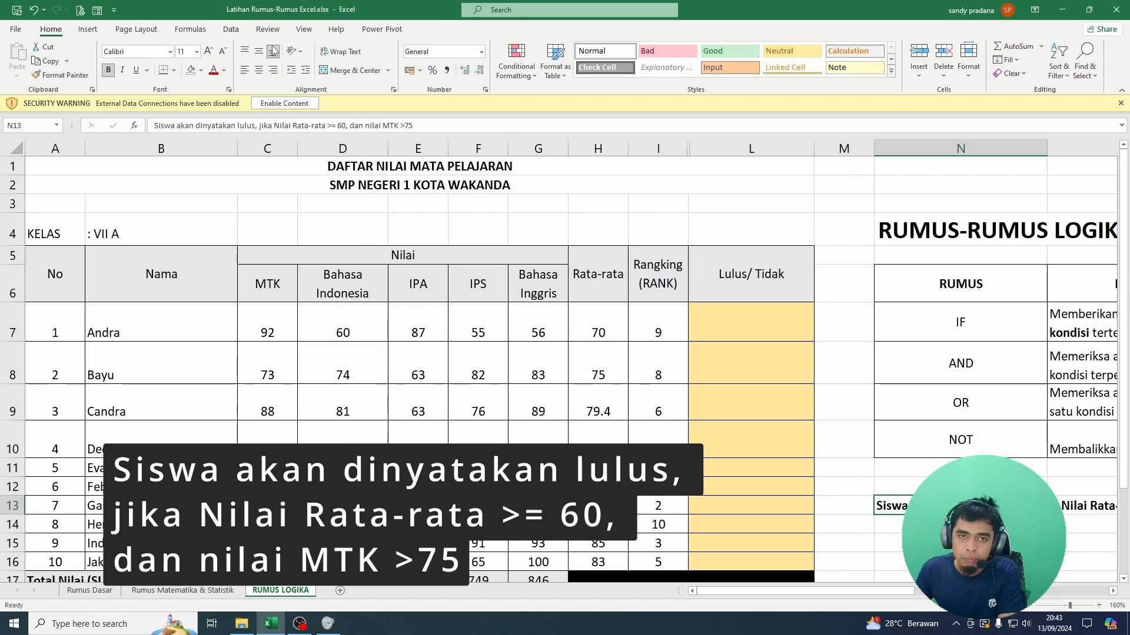
Step: Examine the first student's scores against the pass rule and select the first Lulus/ Tidak cell, L7
key("Up")
key("Up")
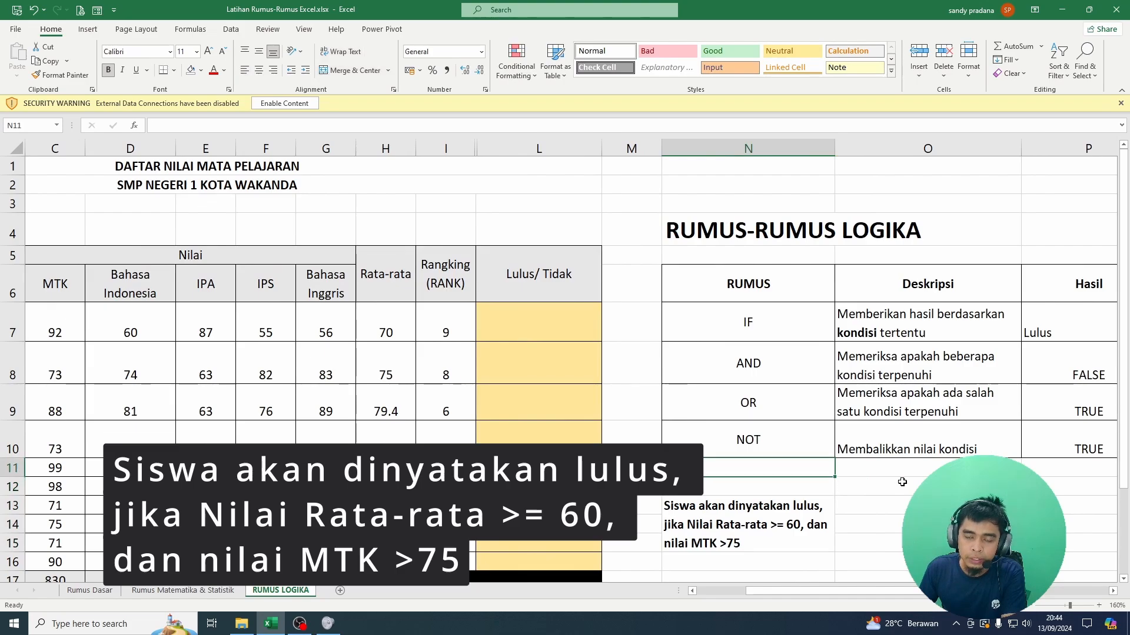
key("Left")
key("Left")
key("Left")
key("Up")
key("Up")
key("Up")
key("Up")
key("Right")
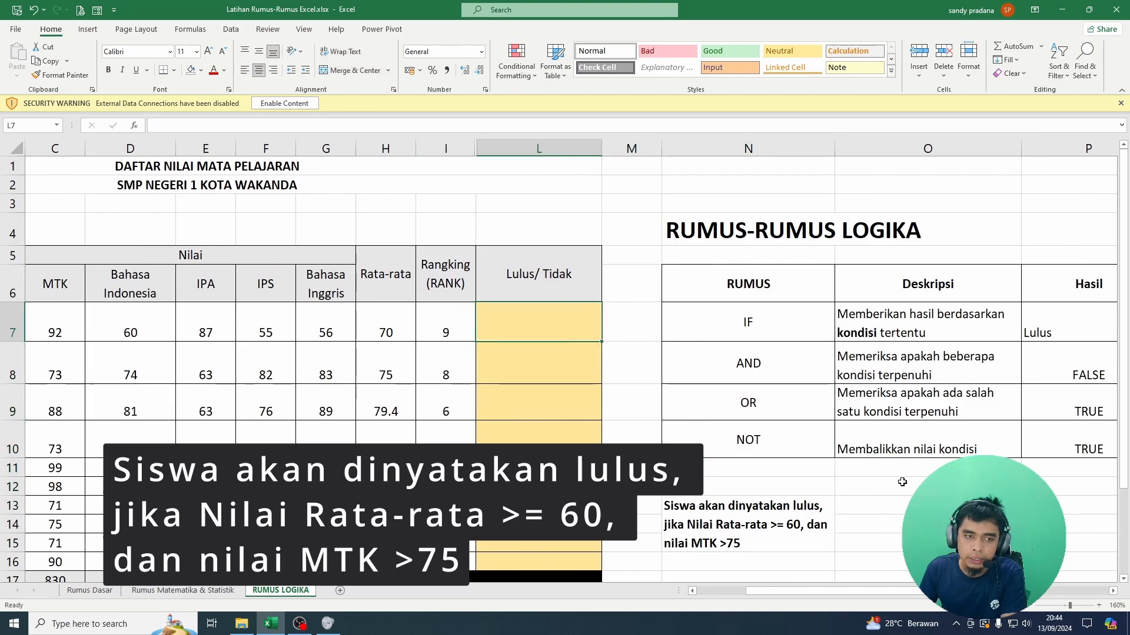
key("Left")
key("ctrl+Left")
key("Right")
key("Right")
key("Right")
key("Right")
key("Right")
key("Right")
key("Right")
key("Right")
key("Right")
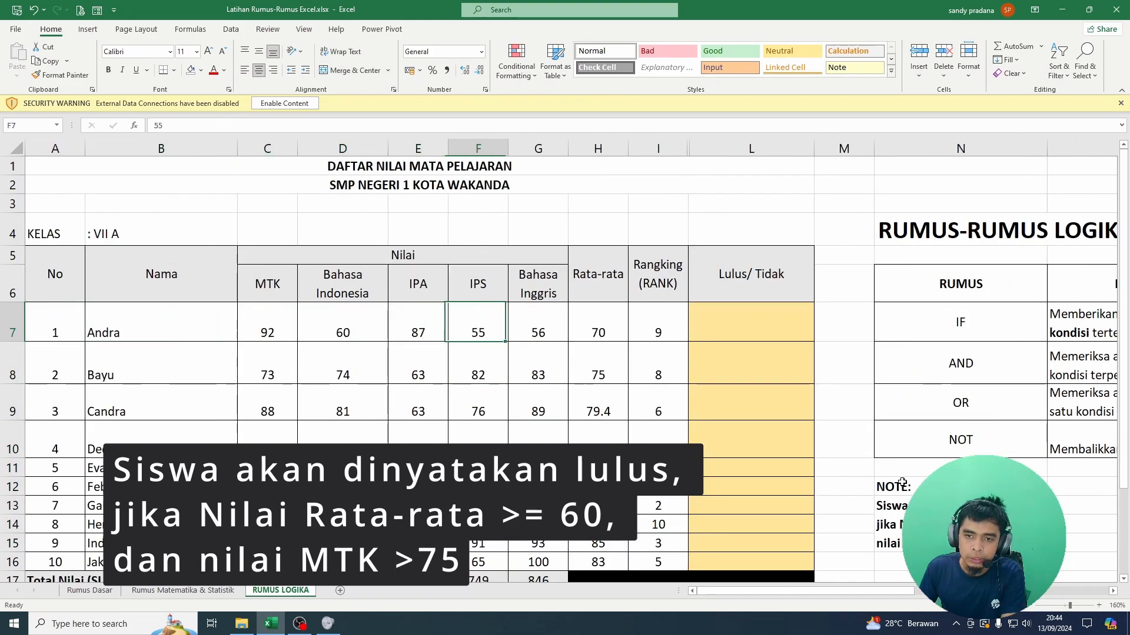
key("Down")
key("Up")
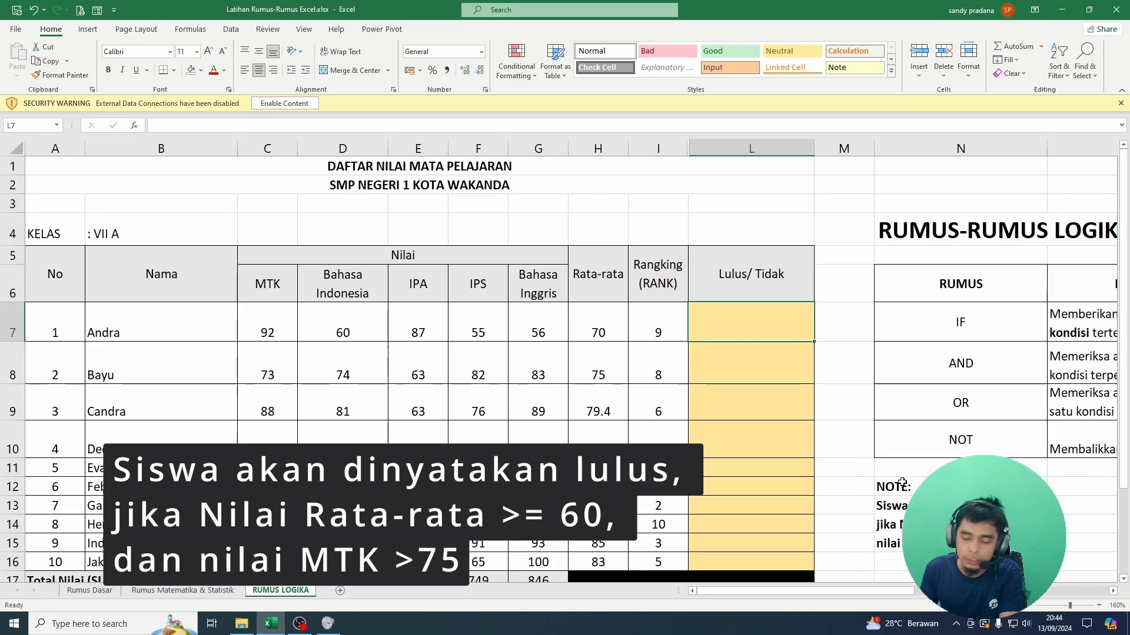
Step: Enter the formula =IF(H7>60;"LULUS";"TIDAK LULUS") in L7 for the first student
type("=")
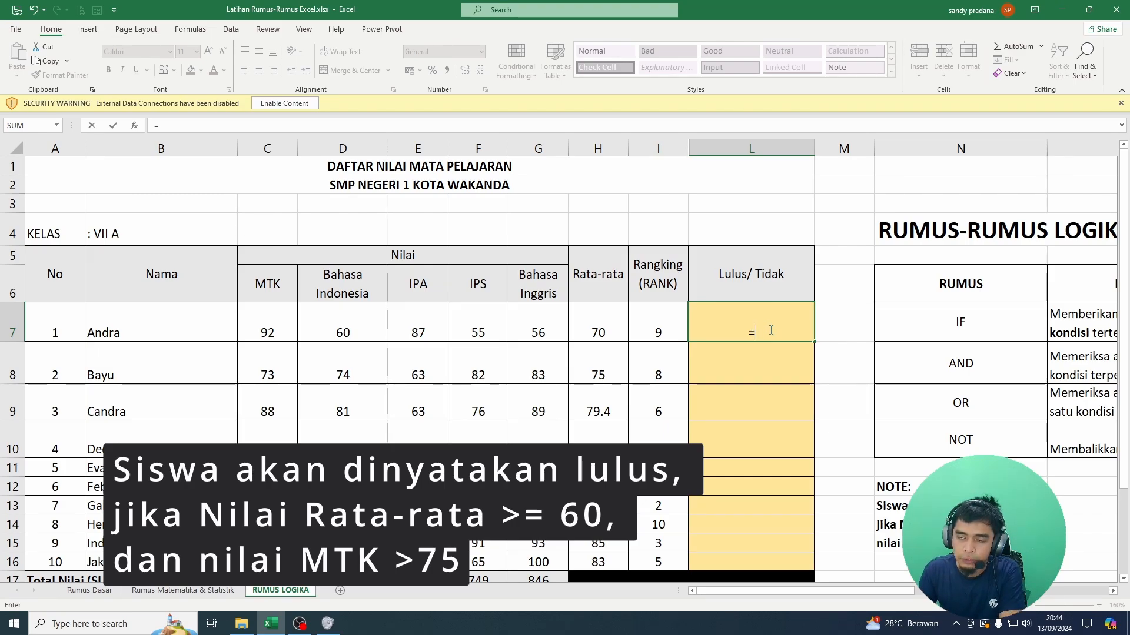
type("IF")
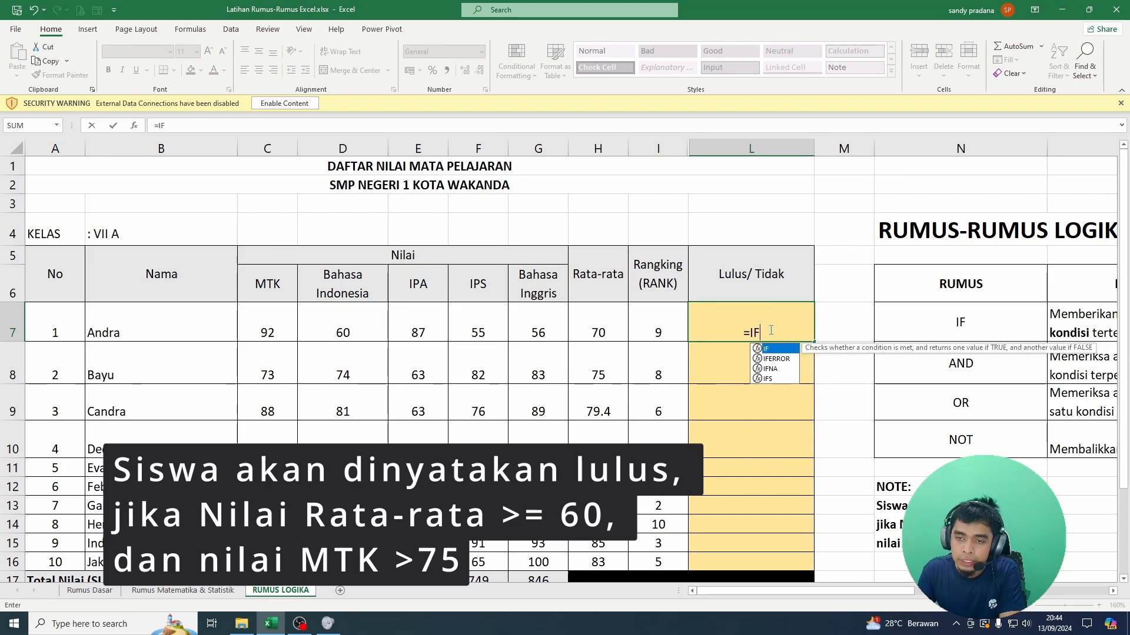
type("(")
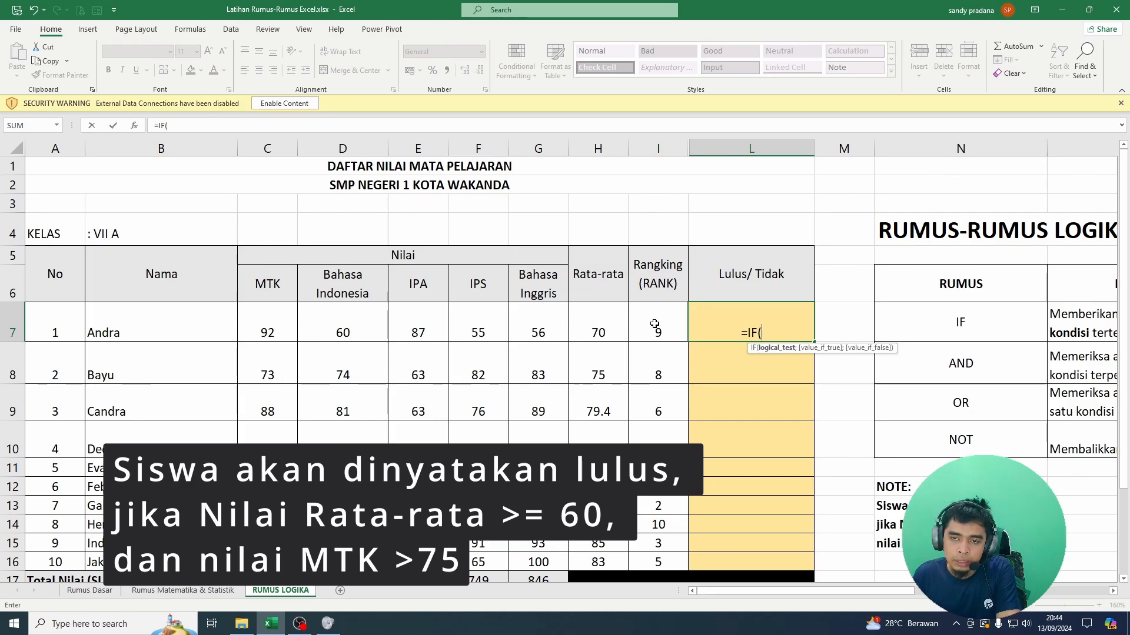
left_click(611, 322)
type(">")
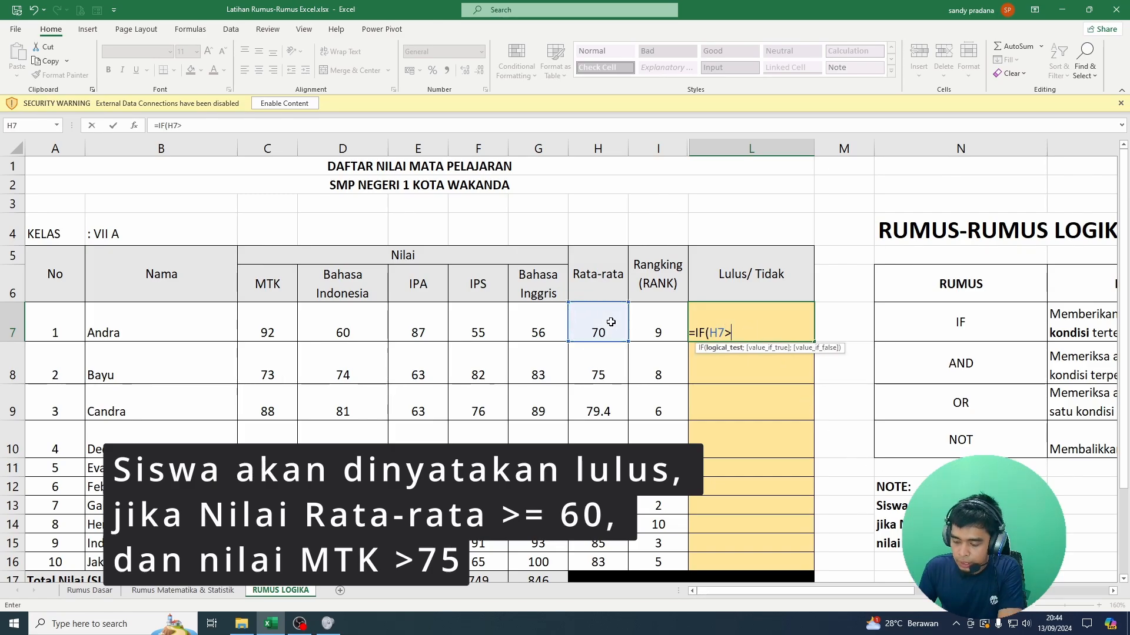
type("60")
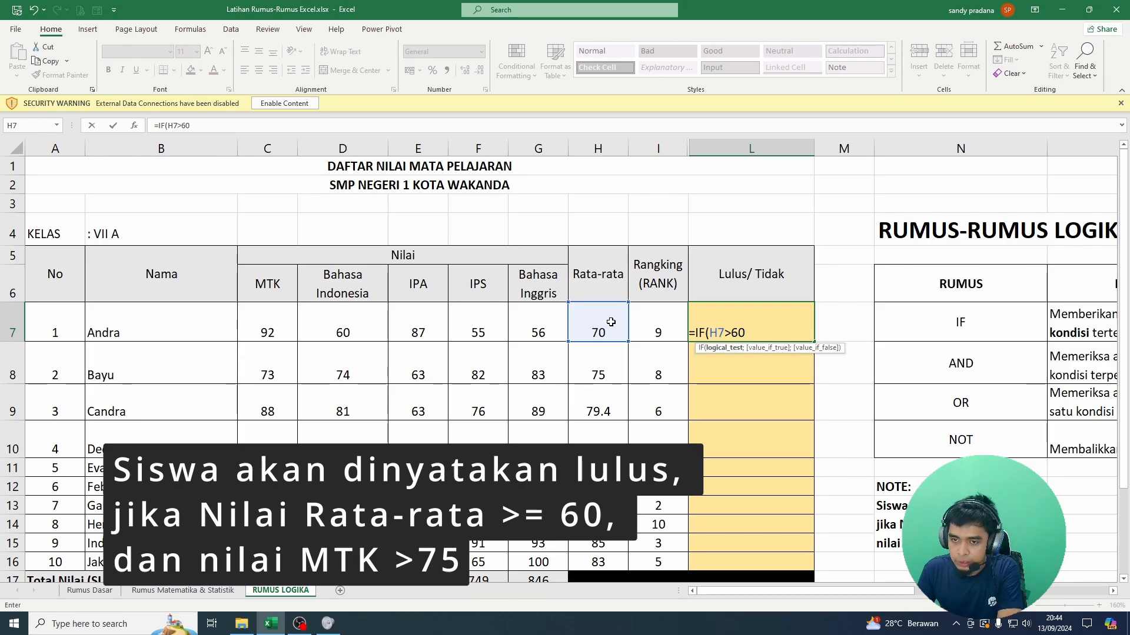
type(";")
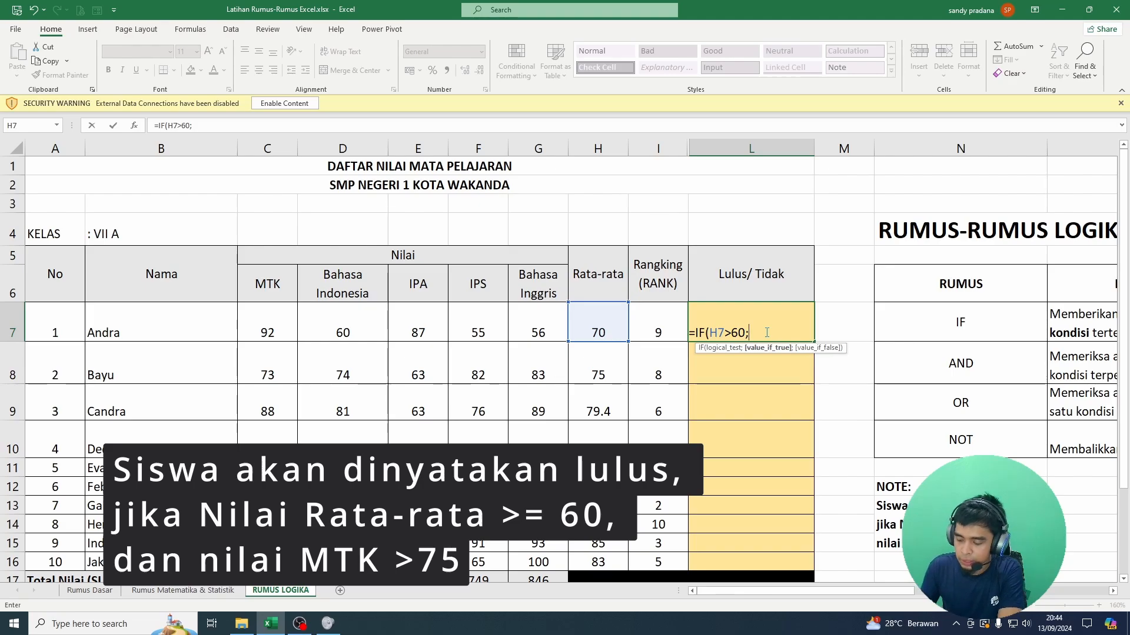
type("\"LUL")
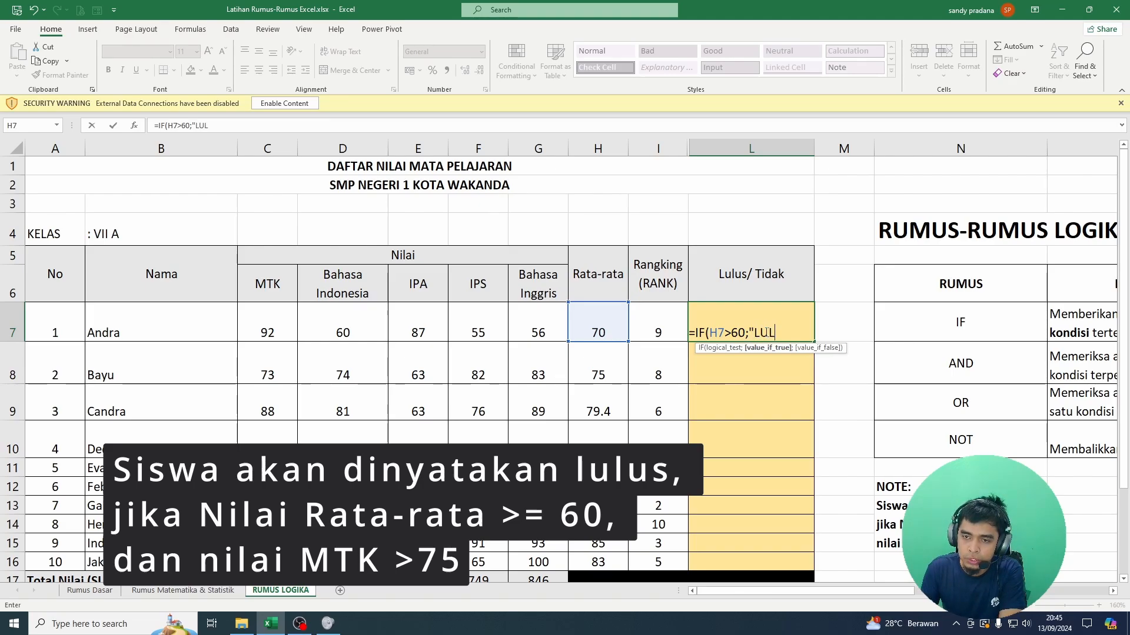
type("US\"")
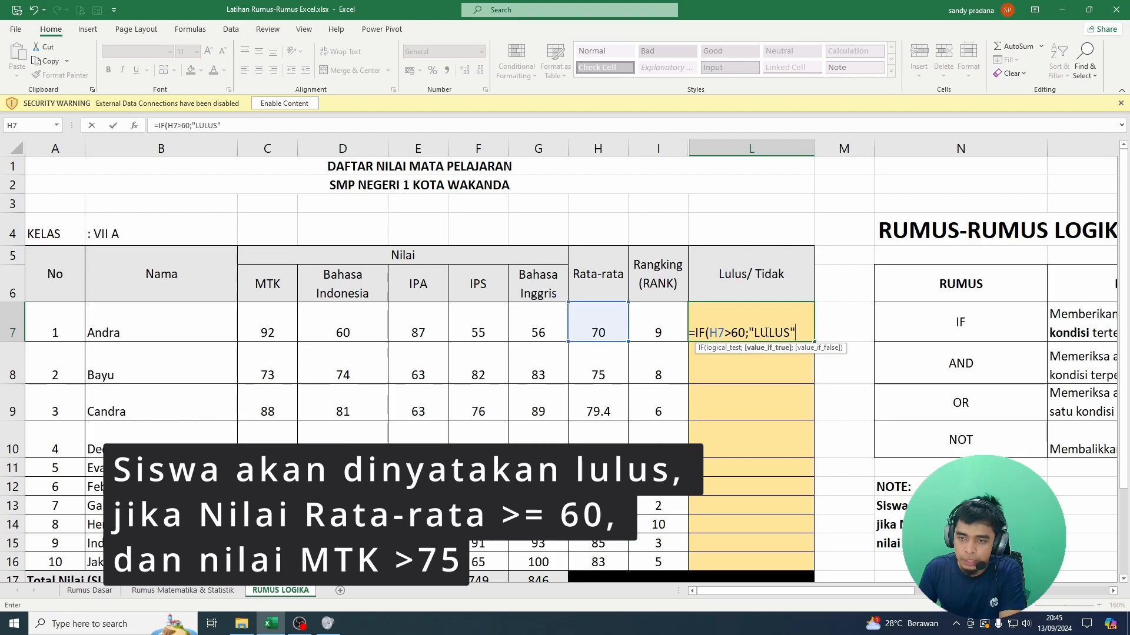
type(";")
type("\"TI")
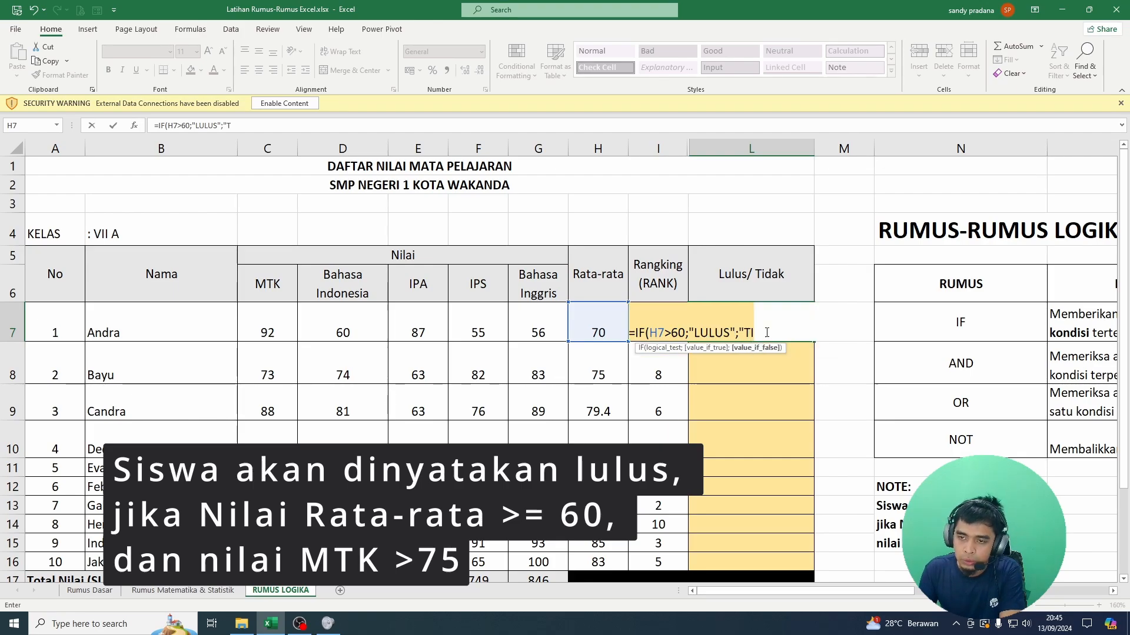
type("DAK LULUS")
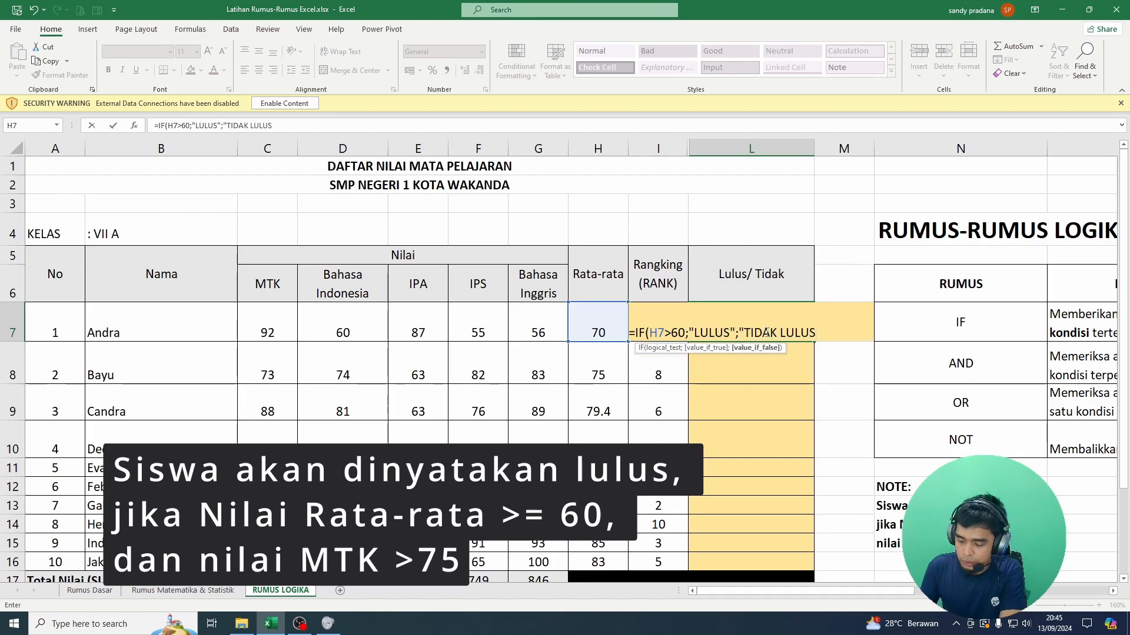
type("\")")
key("Return")
key("Up")
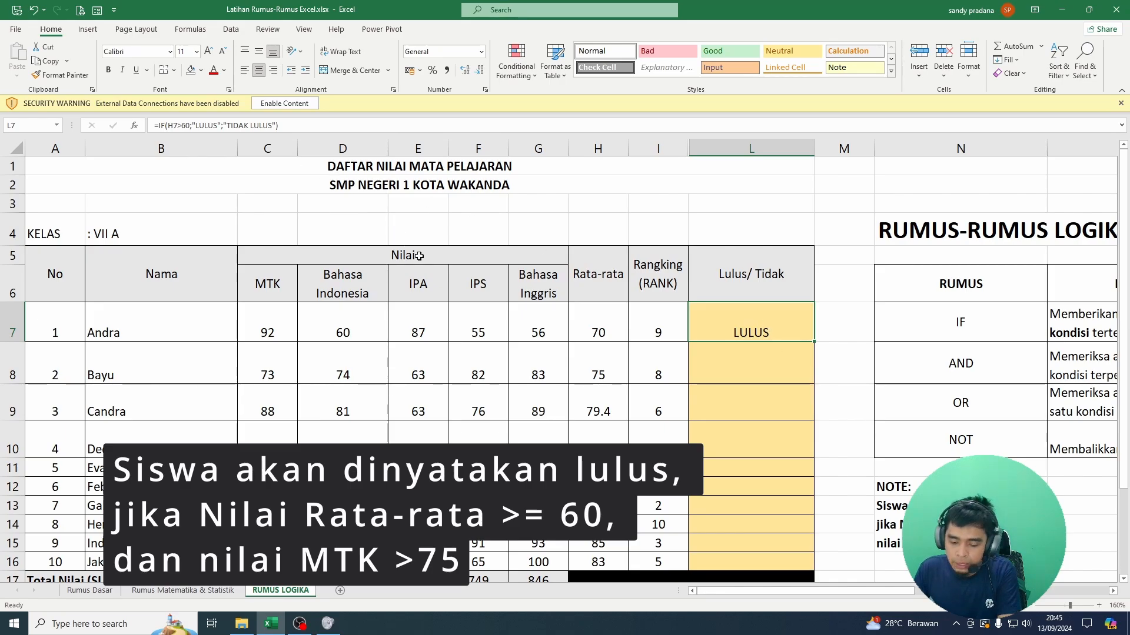
Step: Wrap the H7>60 condition of L7's IF formula in an AND function
double_click(774, 319)
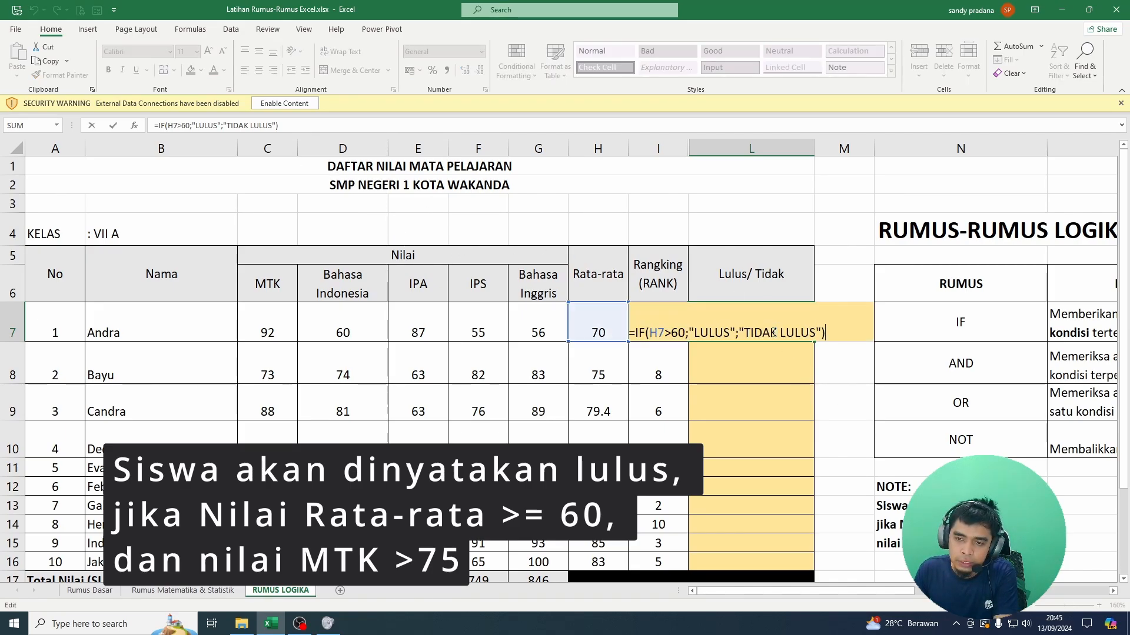
left_click_drag(685, 335, 649, 333)
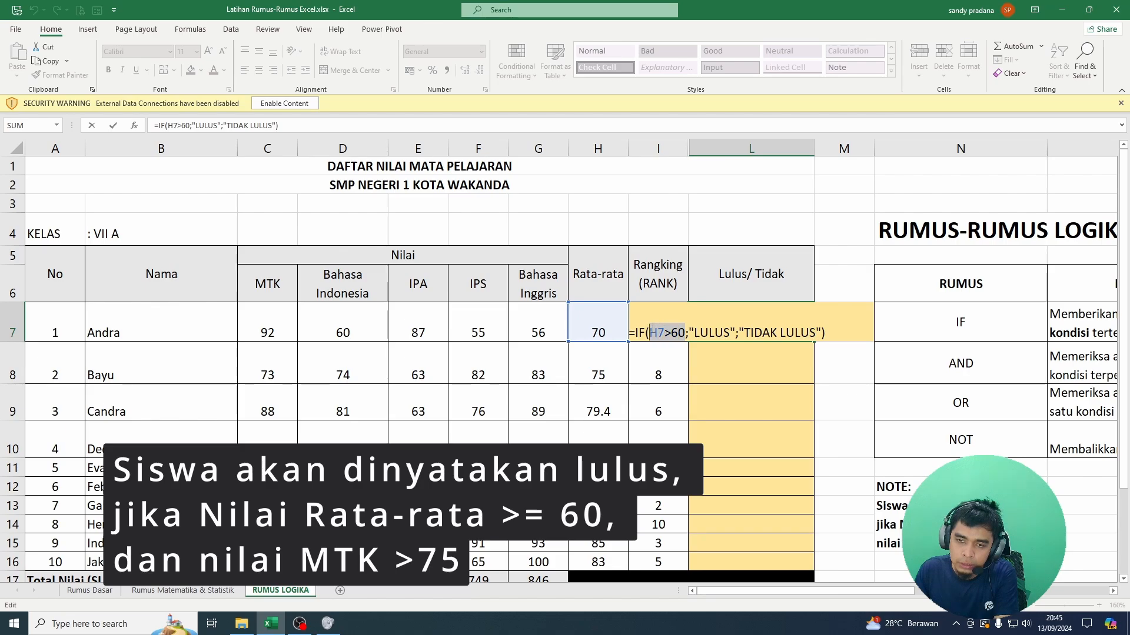
left_click(650, 333)
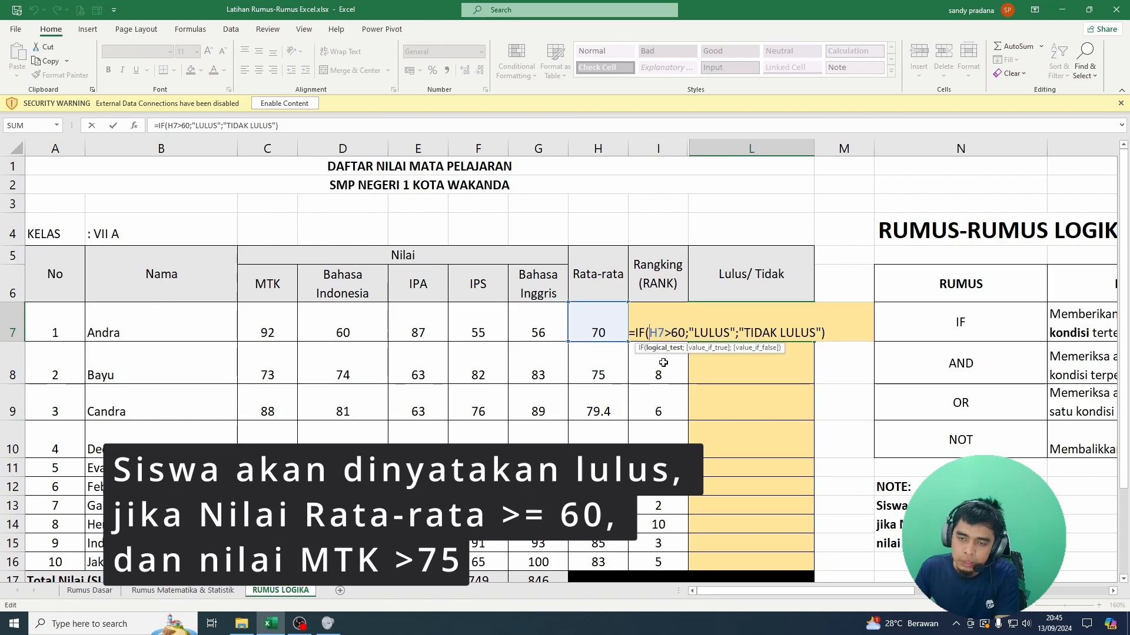
type("A")
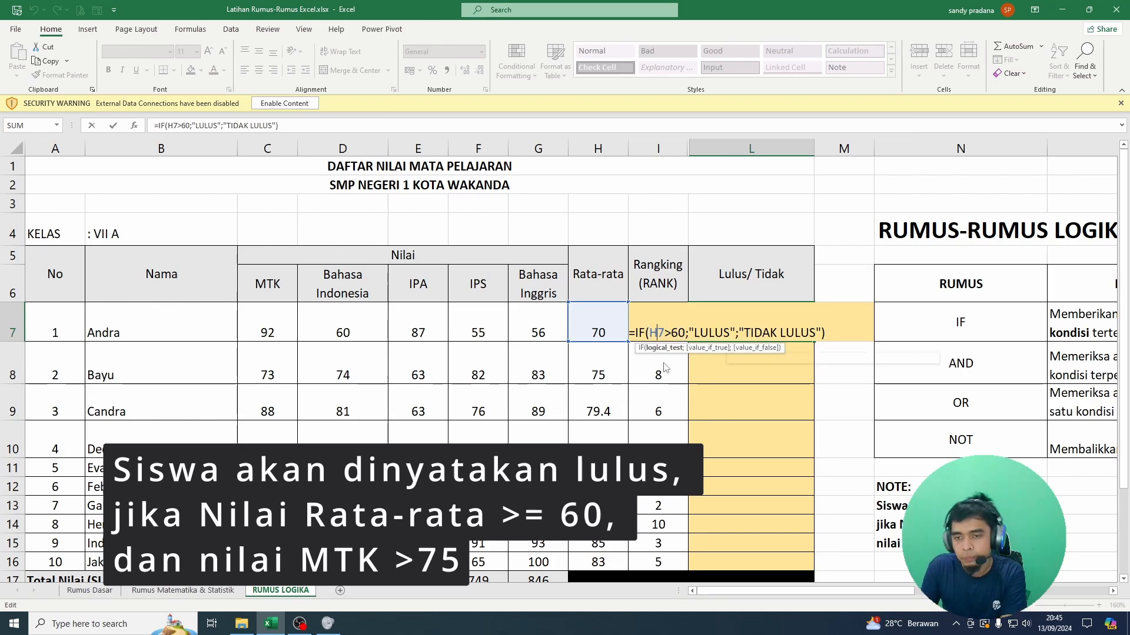
type("ND")
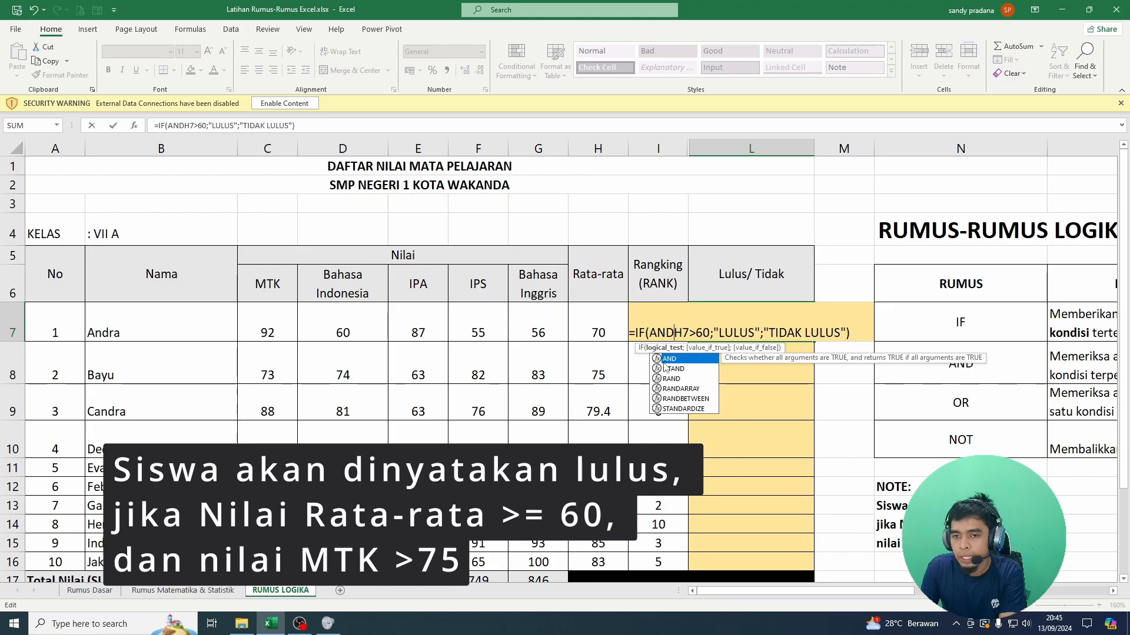
double_click(663, 362)
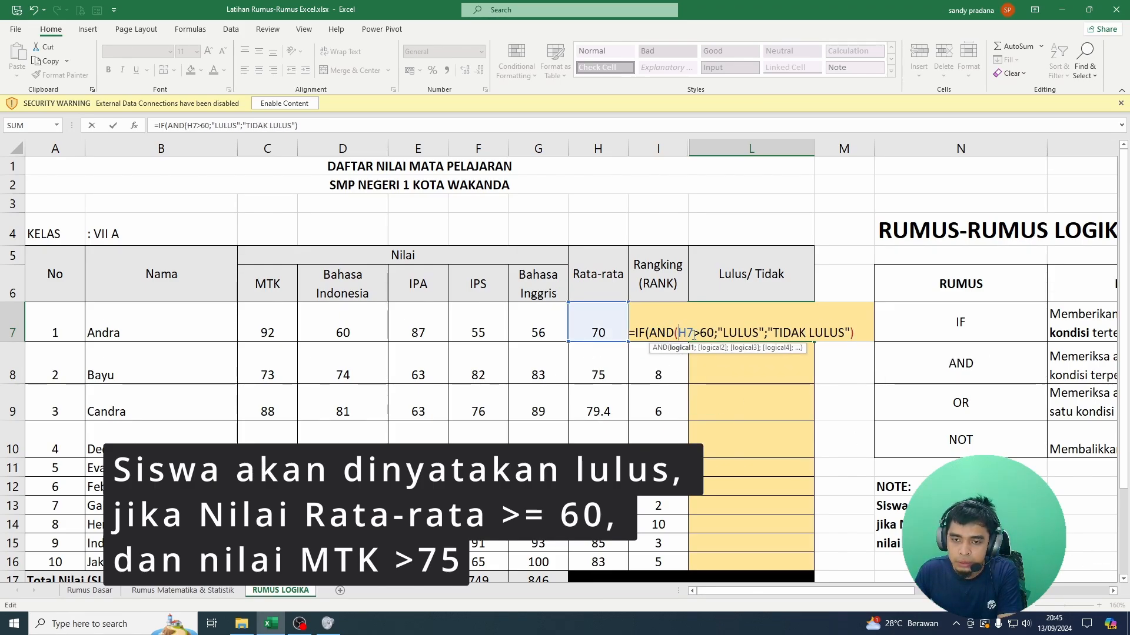
left_click(714, 333)
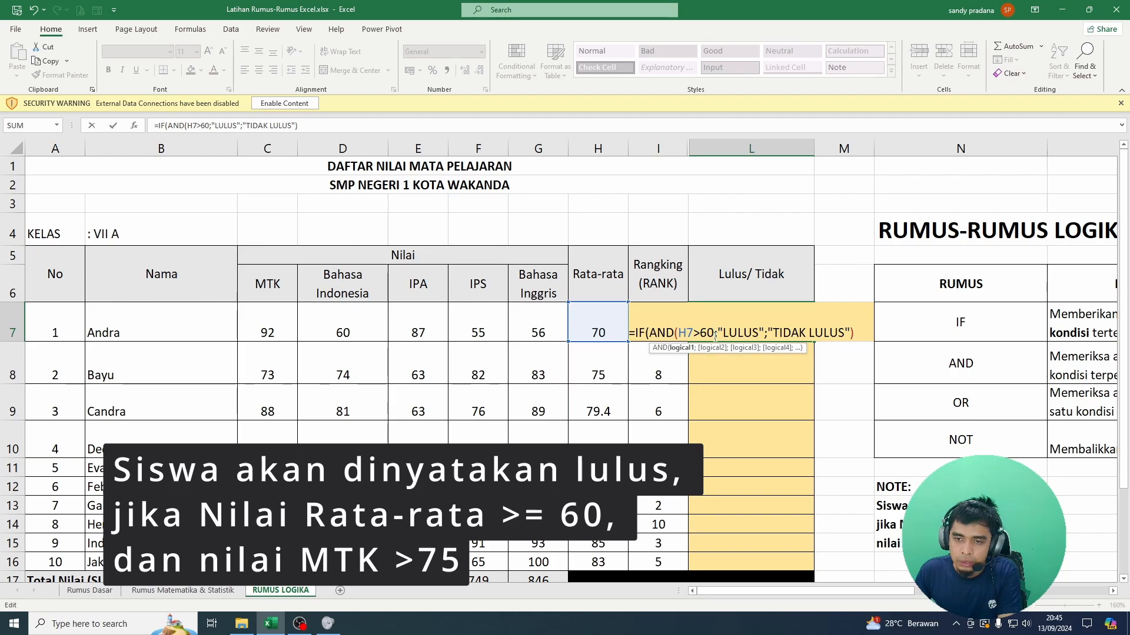
type(")")
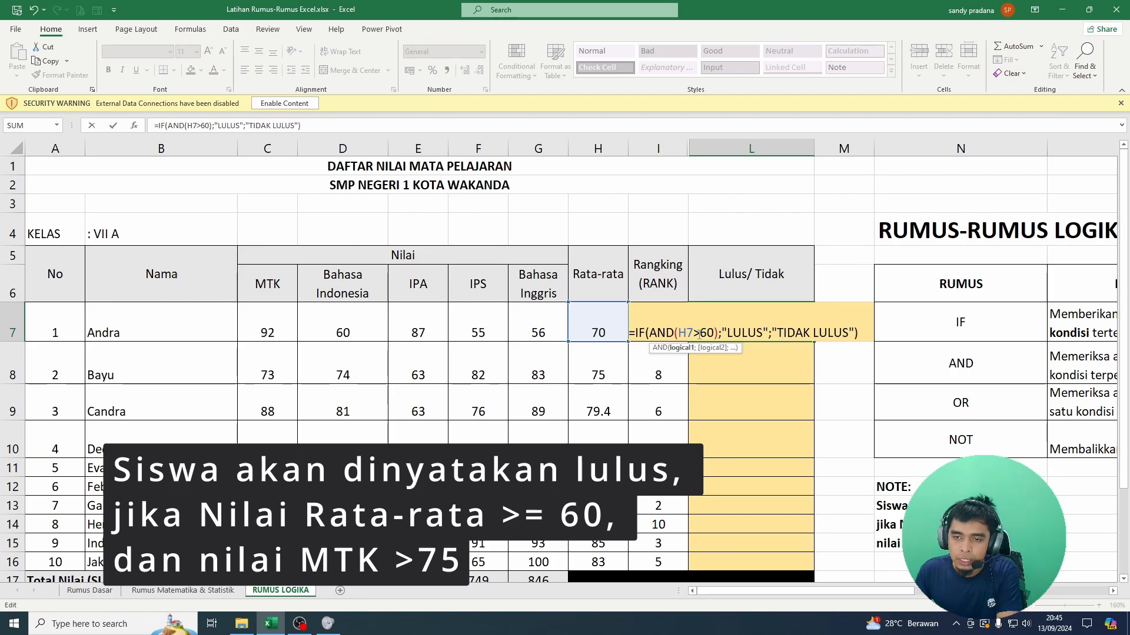
Step: Add a semicolon after the first condition inside AND and change that condition to H7>=60
left_click_drag(713, 332, 678, 333)
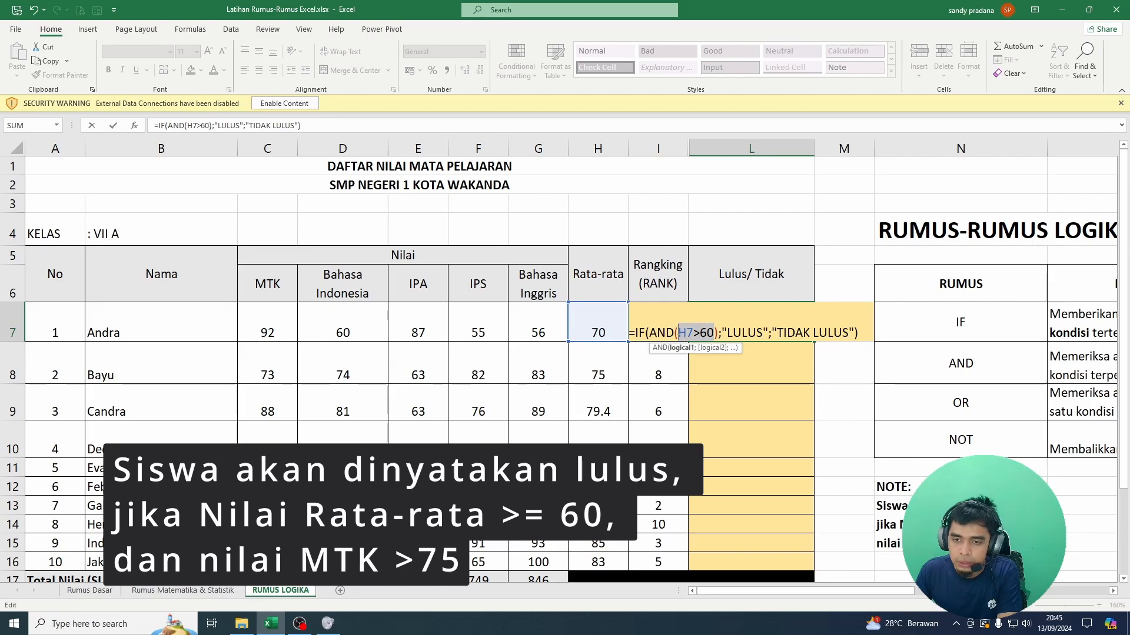
left_click(716, 335)
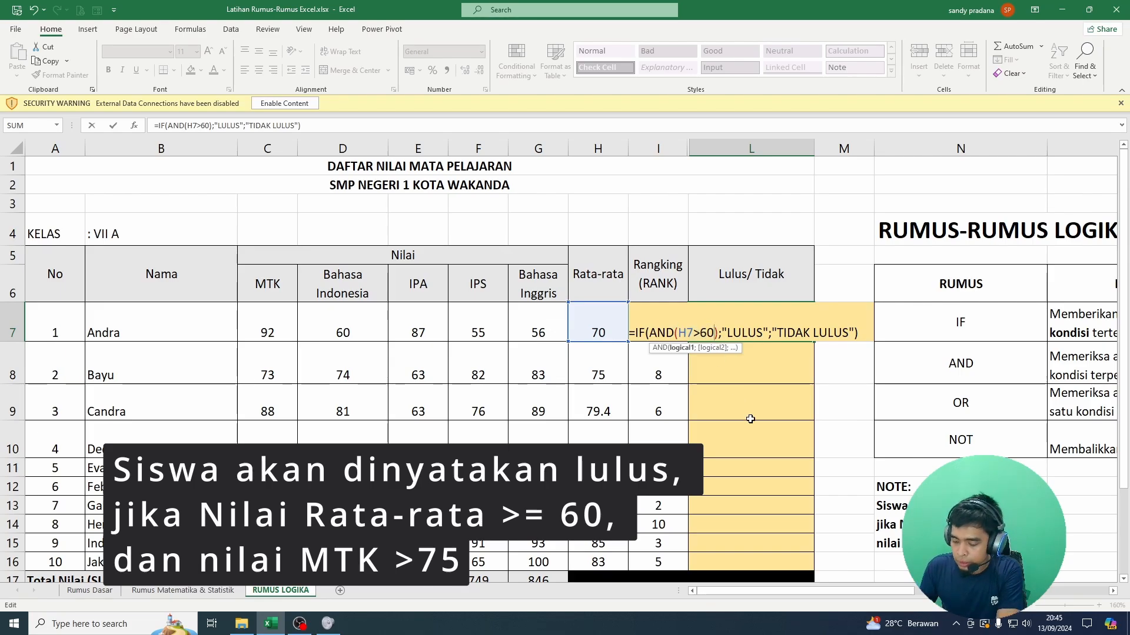
type(";")
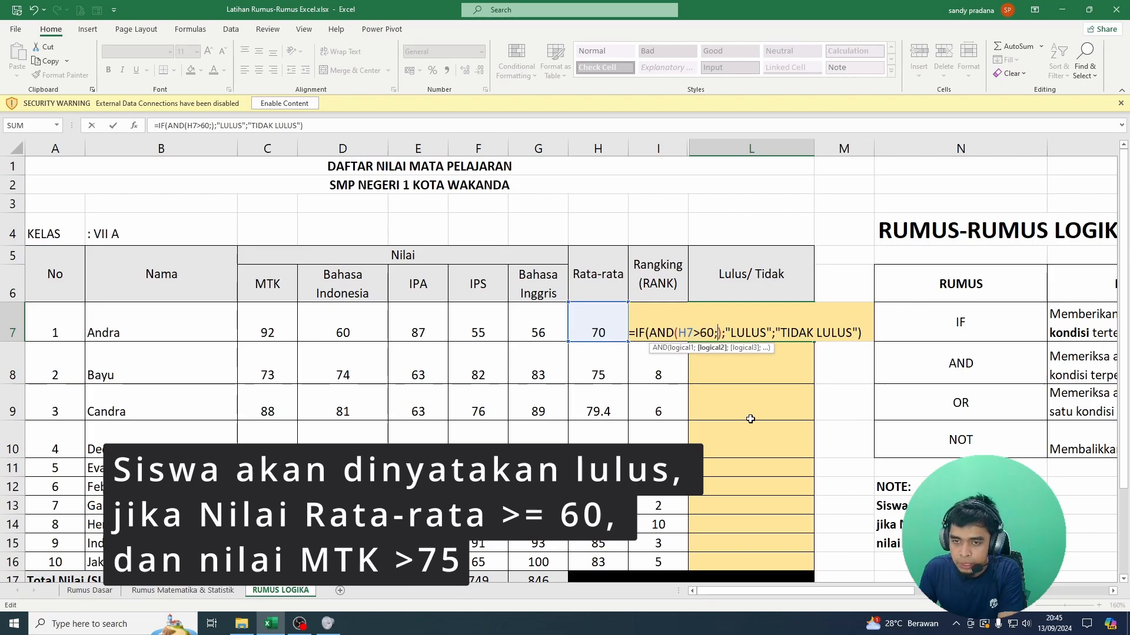
left_click(701, 333)
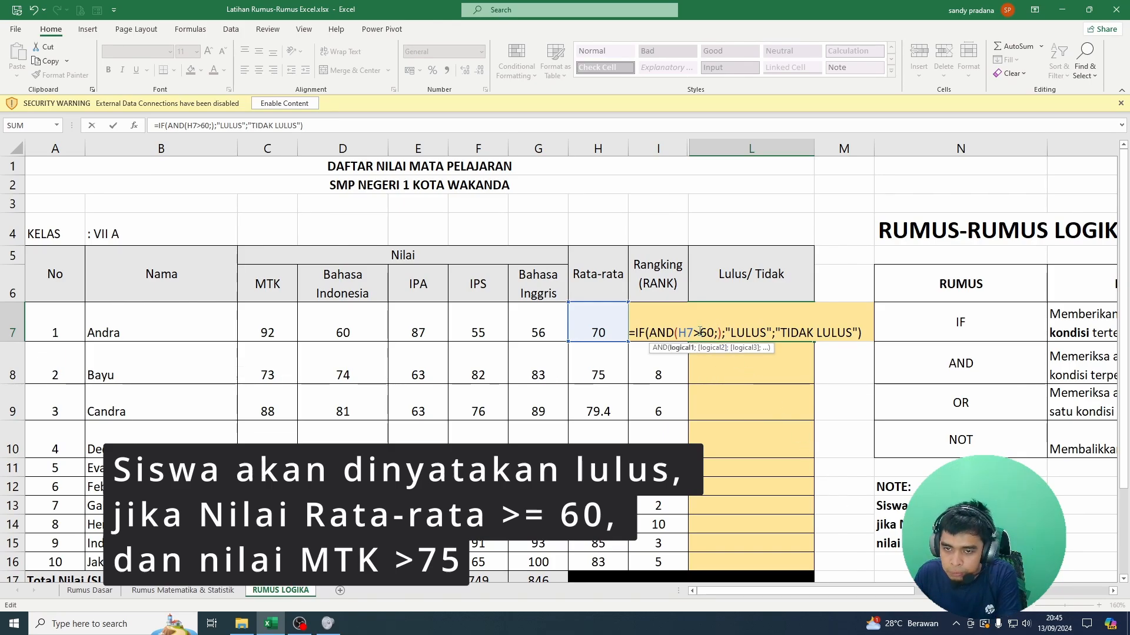
type("=")
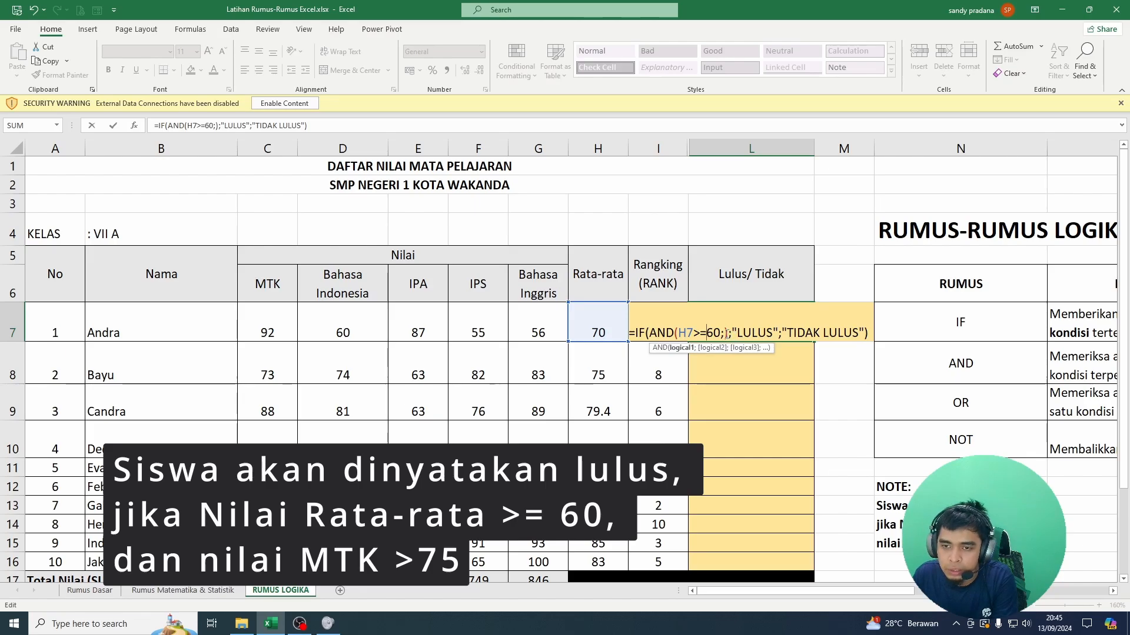
Step: Add C7>75 as the second AND condition and commit the formula =IF(AND(H7>=60;C7>75);"LULUS";"TIDAK LULUS") in L7
left_click(725, 333)
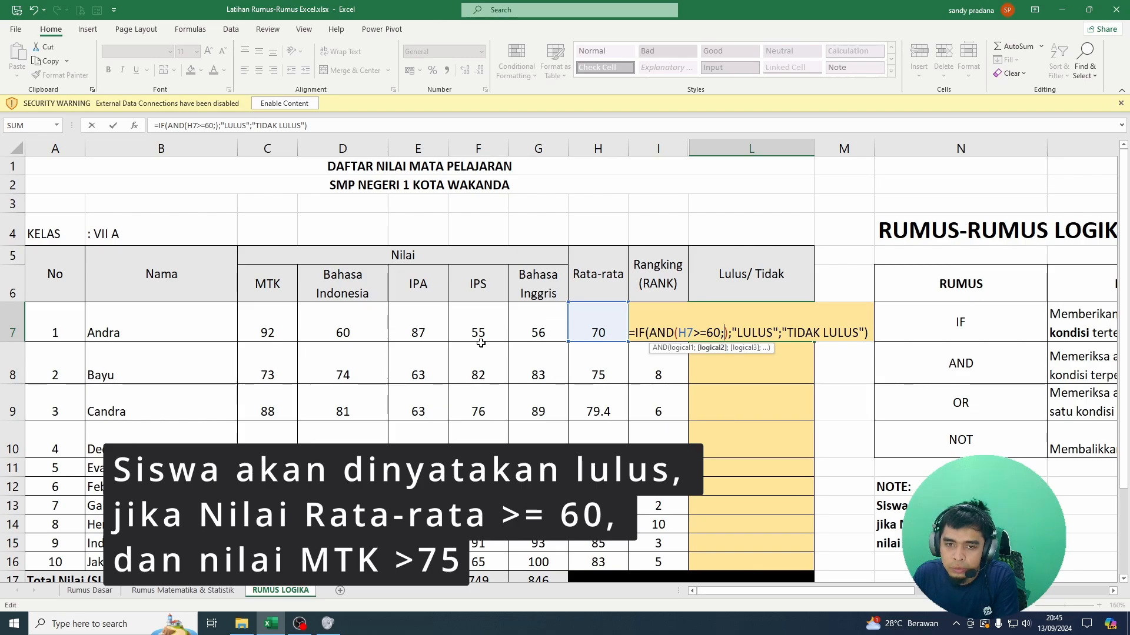
left_click(282, 321)
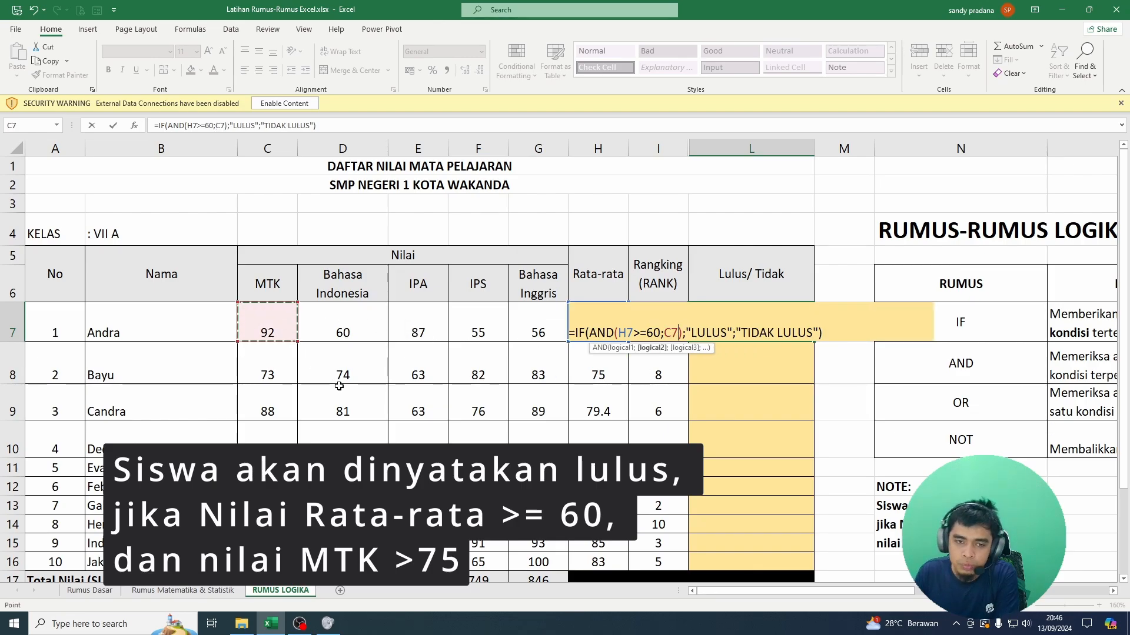
type(">75")
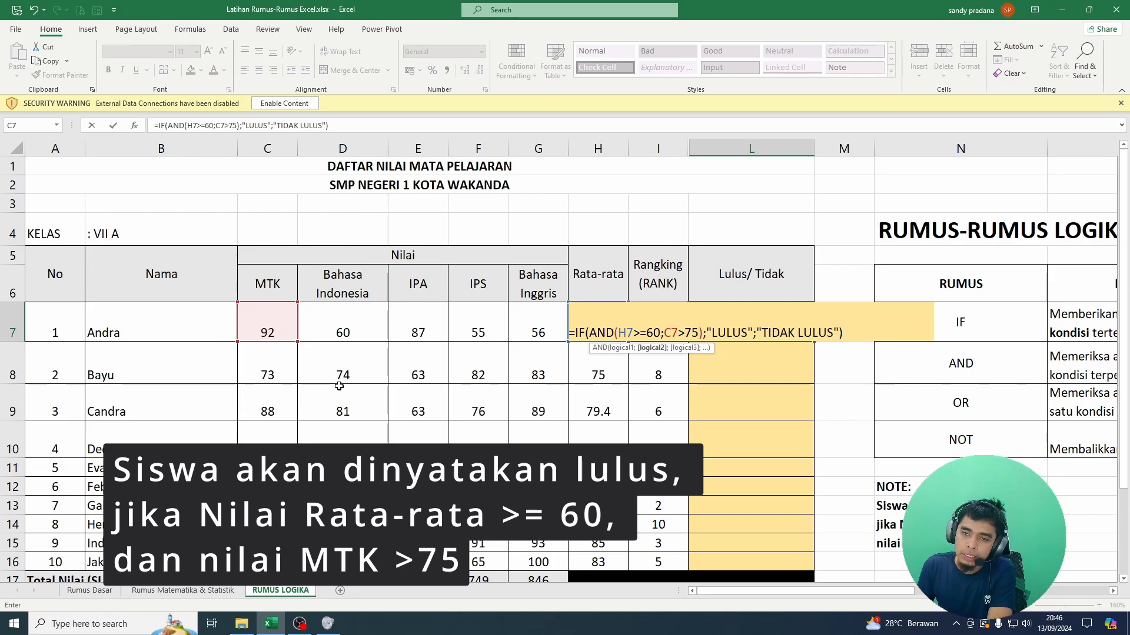
key("Return")
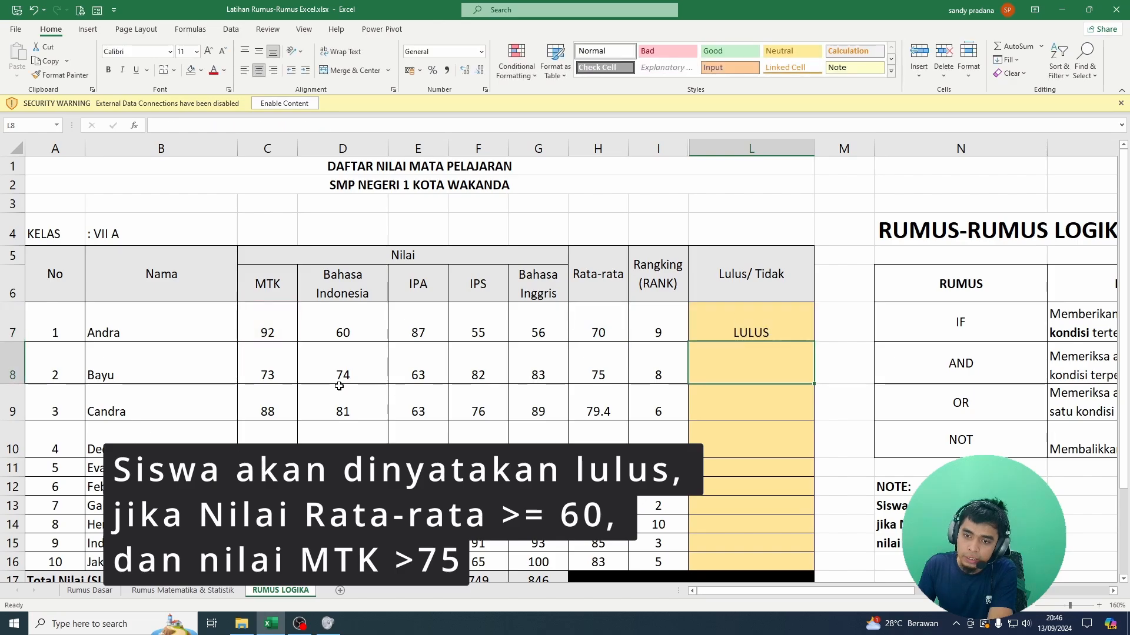
Step: Check the first student's Rata-rata and MTK scores against the Lulus/ Tidak result
left_click(136, 334)
left_click(770, 328)
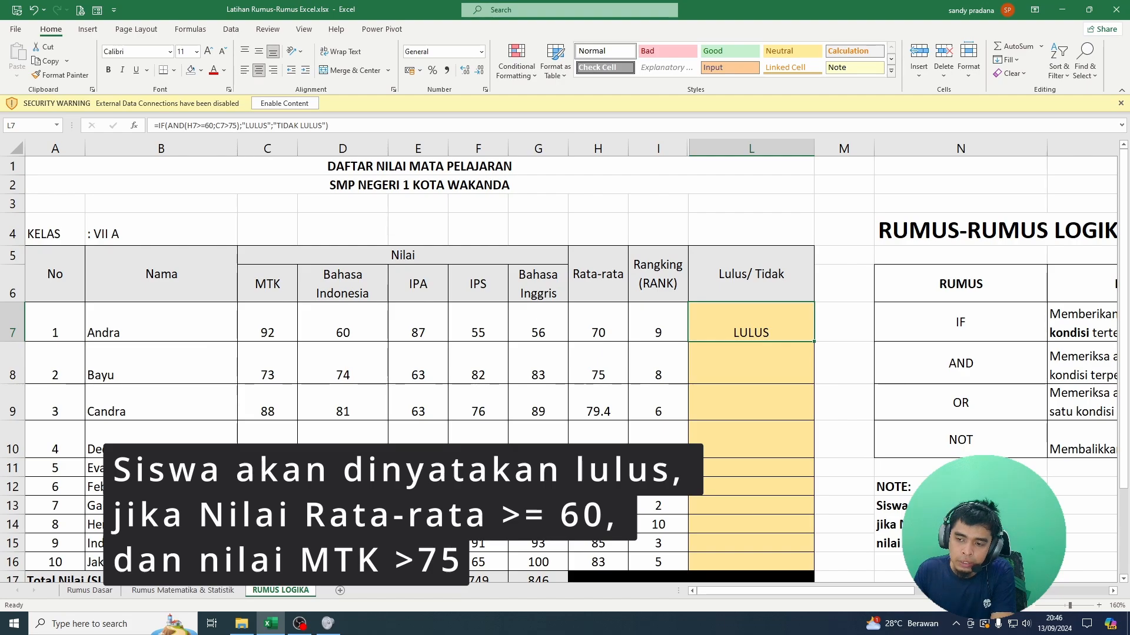
left_click(606, 323)
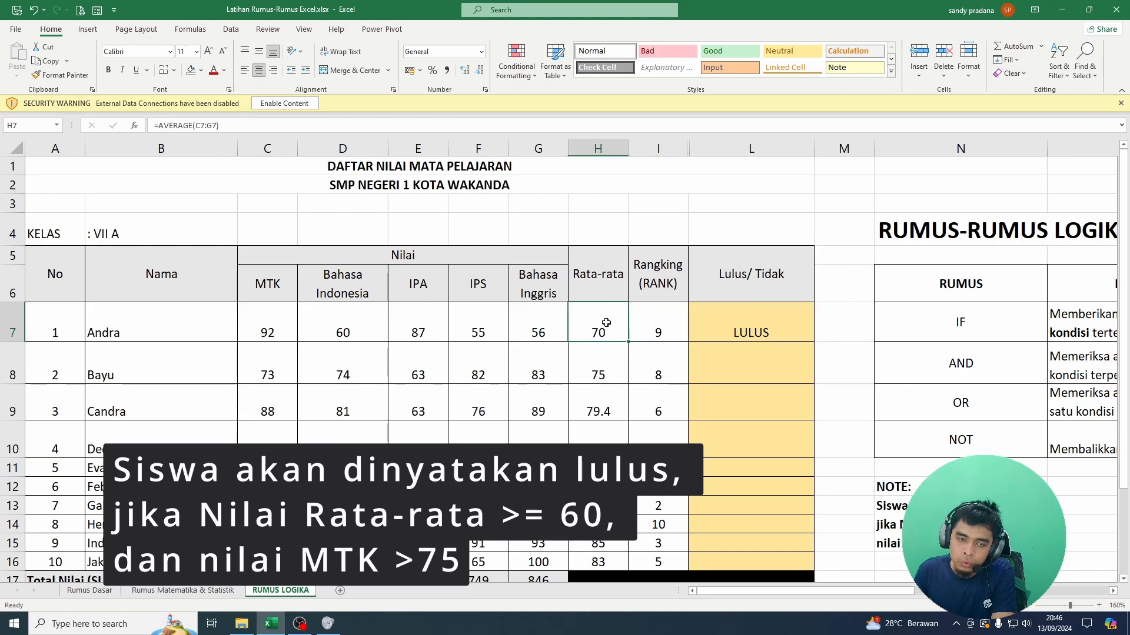
left_click(272, 322)
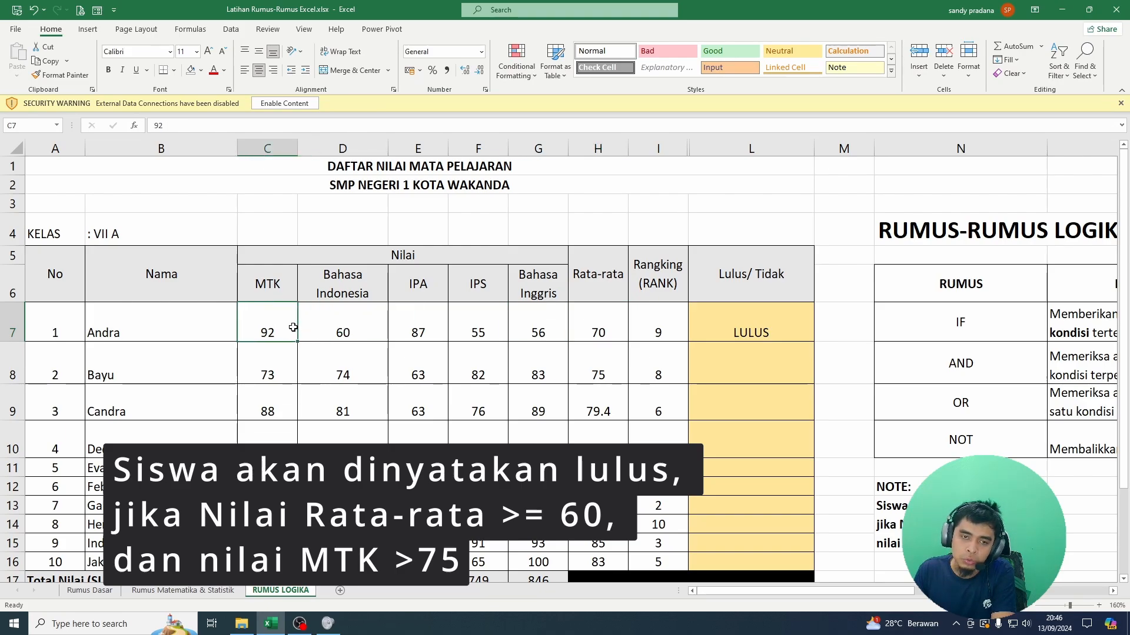
left_click(589, 327)
left_click(270, 325)
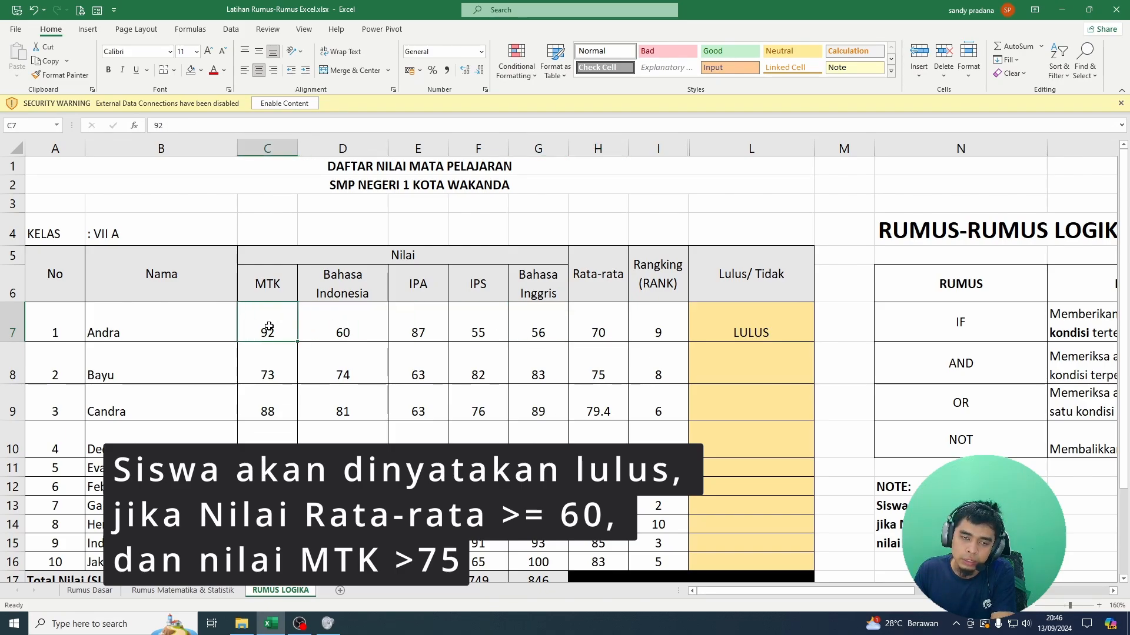
Step: Fill the pass formula from L7 down through L16 and select the second student's result in L8
left_click(737, 312)
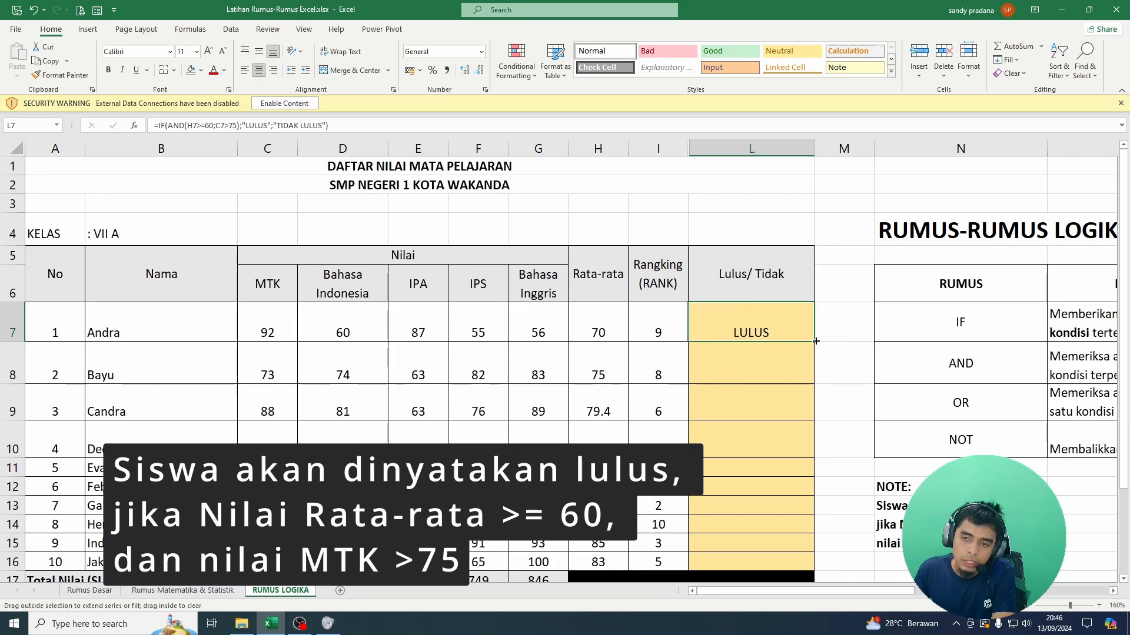
left_click_drag(815, 359, 808, 565)
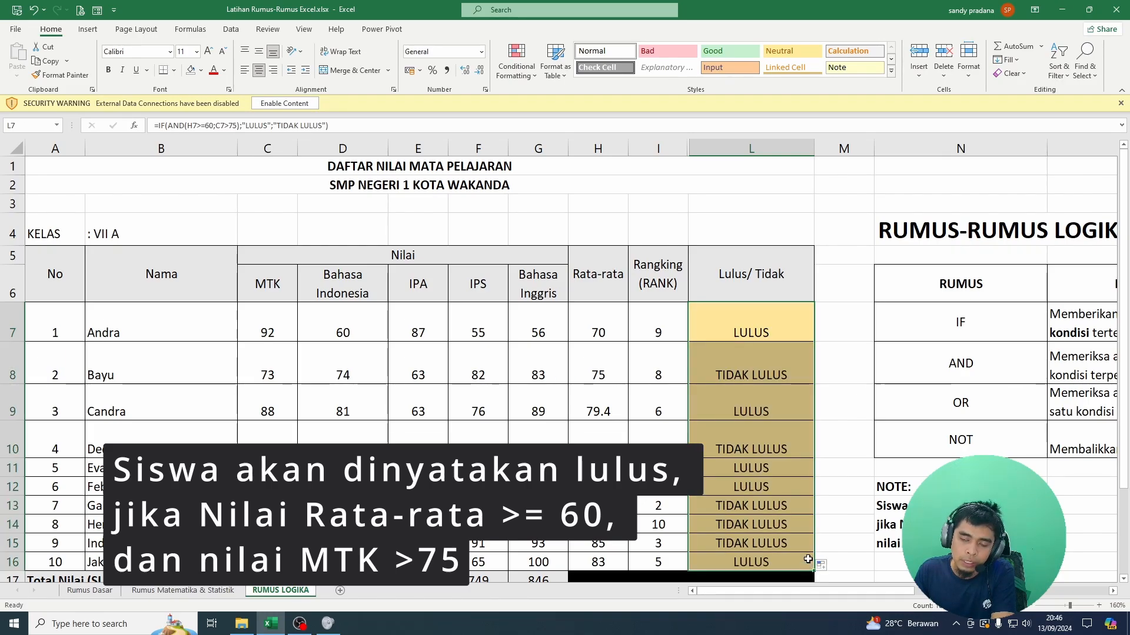
left_click(755, 368)
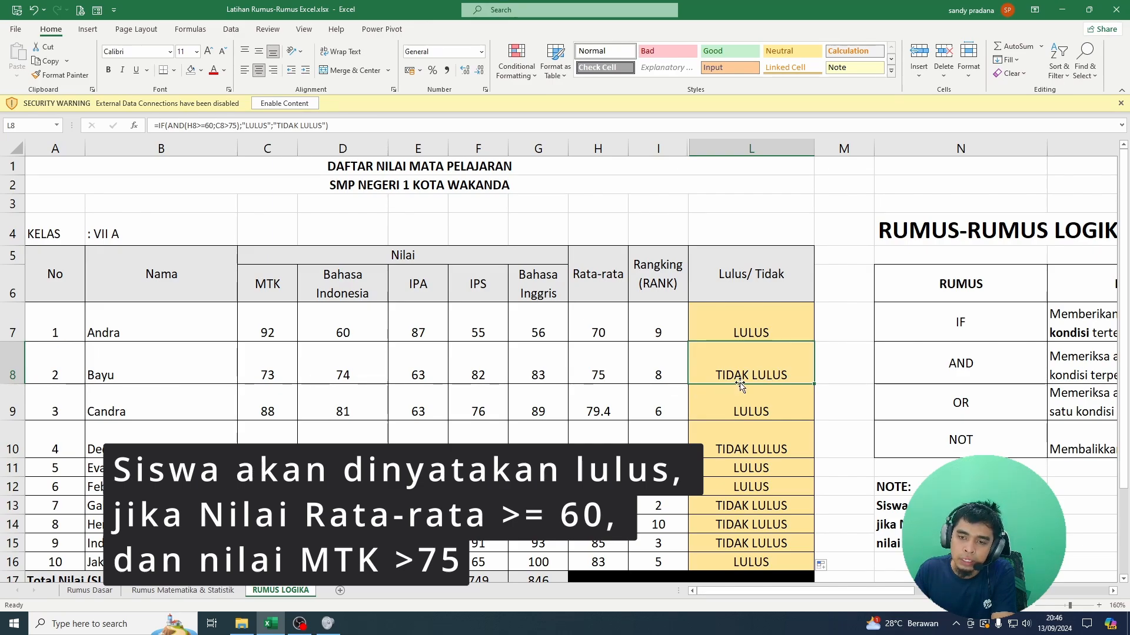
Step: Check the second student's Rata-rata and MTK scores in row 8 against the Lulus/ Tidak result in L8
left_click(602, 373)
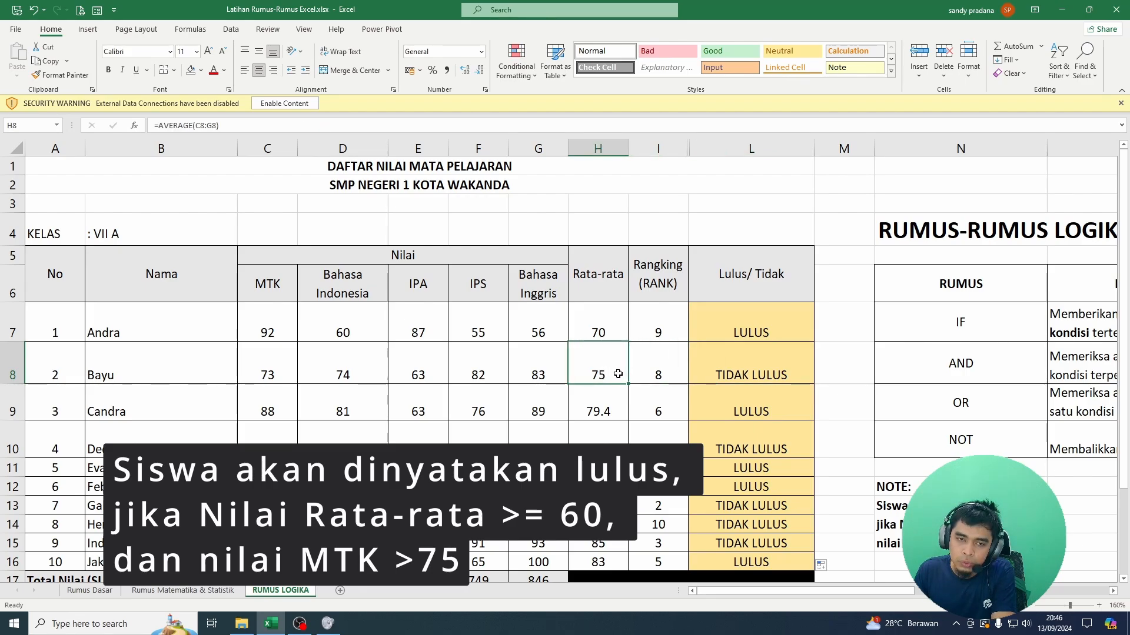
left_click(277, 371)
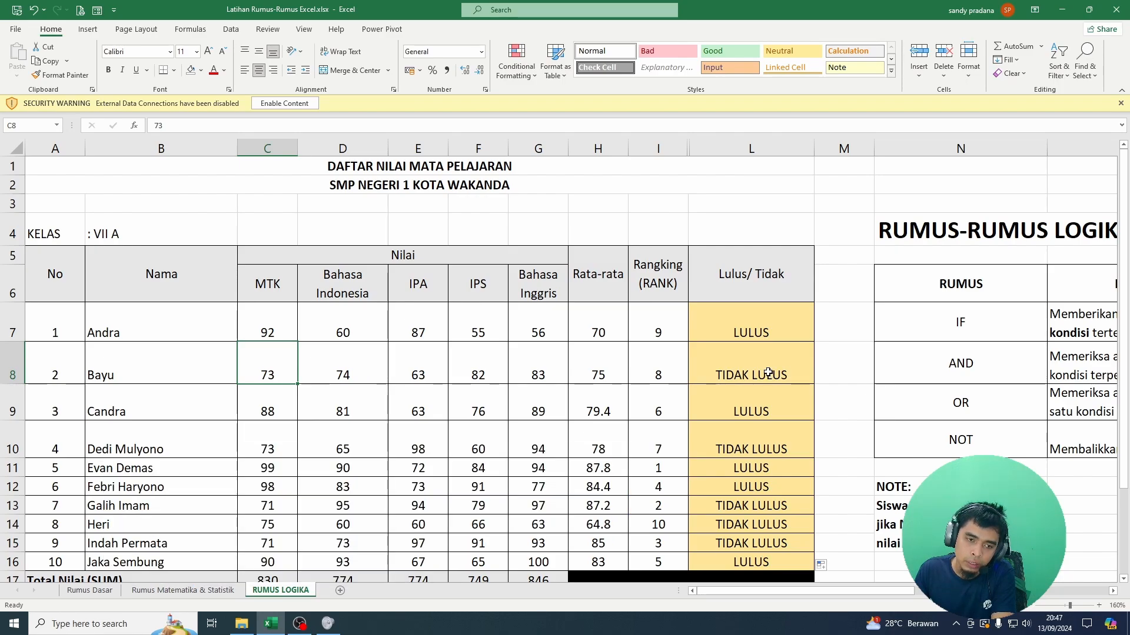
left_click(769, 374)
Step: Review the filled pass results in the Lulus/ Tidak column, inspecting the formulas in L11, L9, L13 and L10
scroll(768, 405, "down", 2)
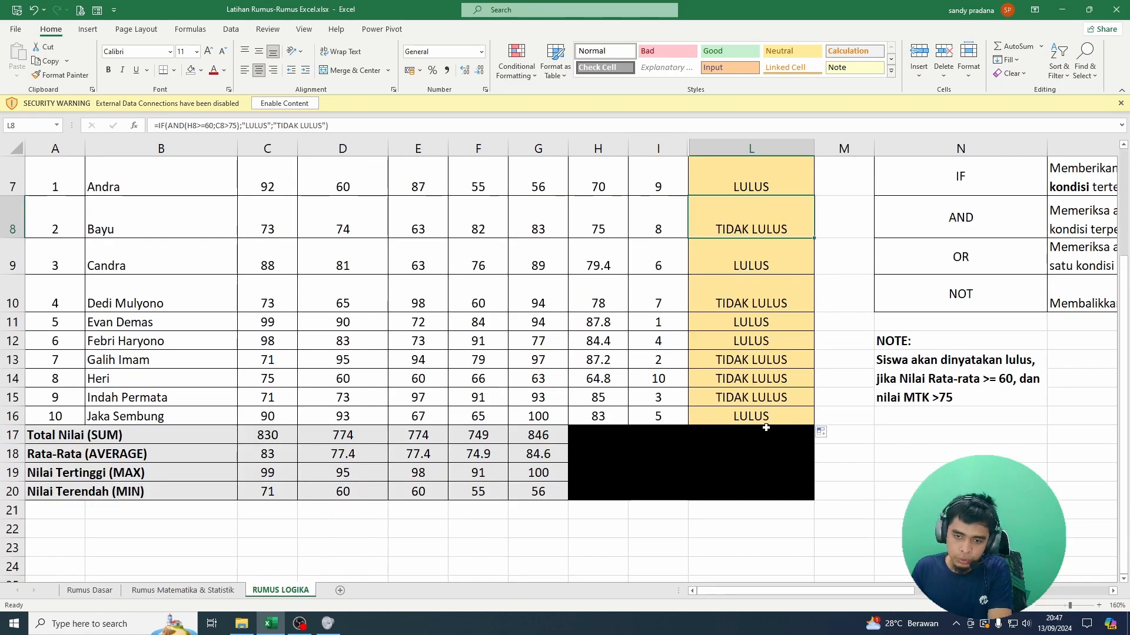
scroll(767, 428, "up", 2)
scroll(767, 428, "down", 2)
scroll(767, 428, "up", 2)
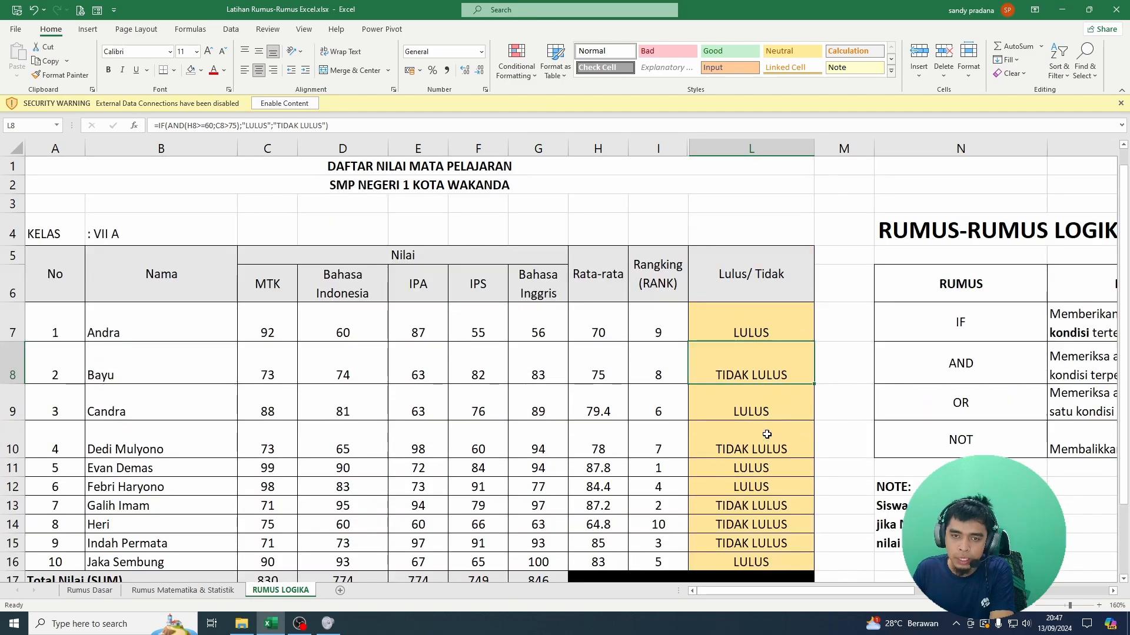
left_click(759, 468)
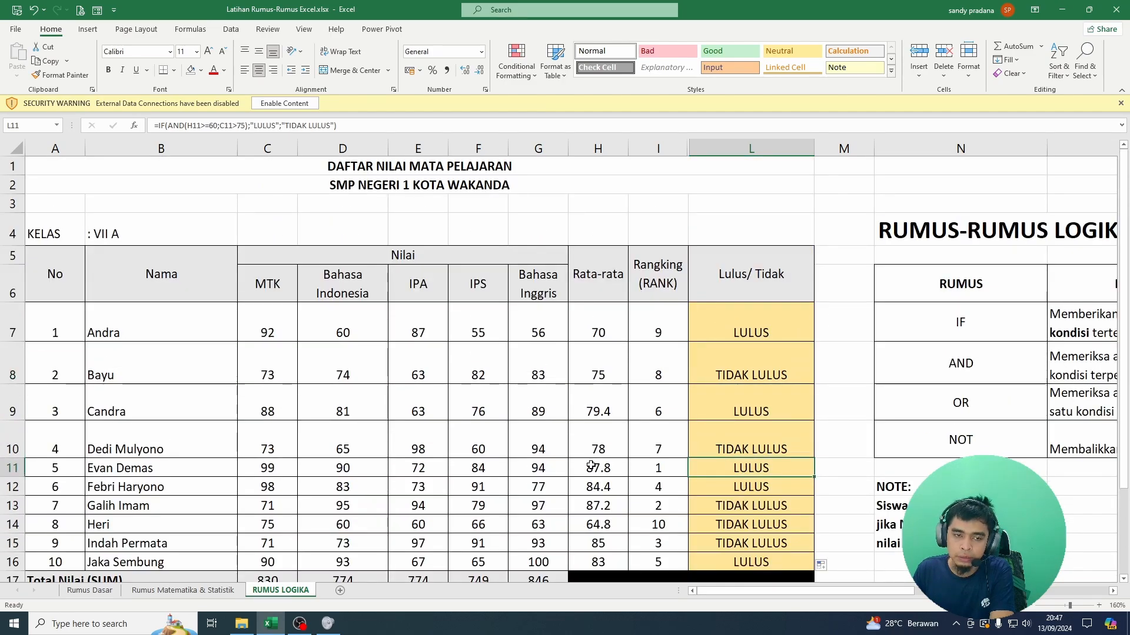
left_click(759, 413)
left_click(760, 504)
scroll(765, 504, "down", 5)
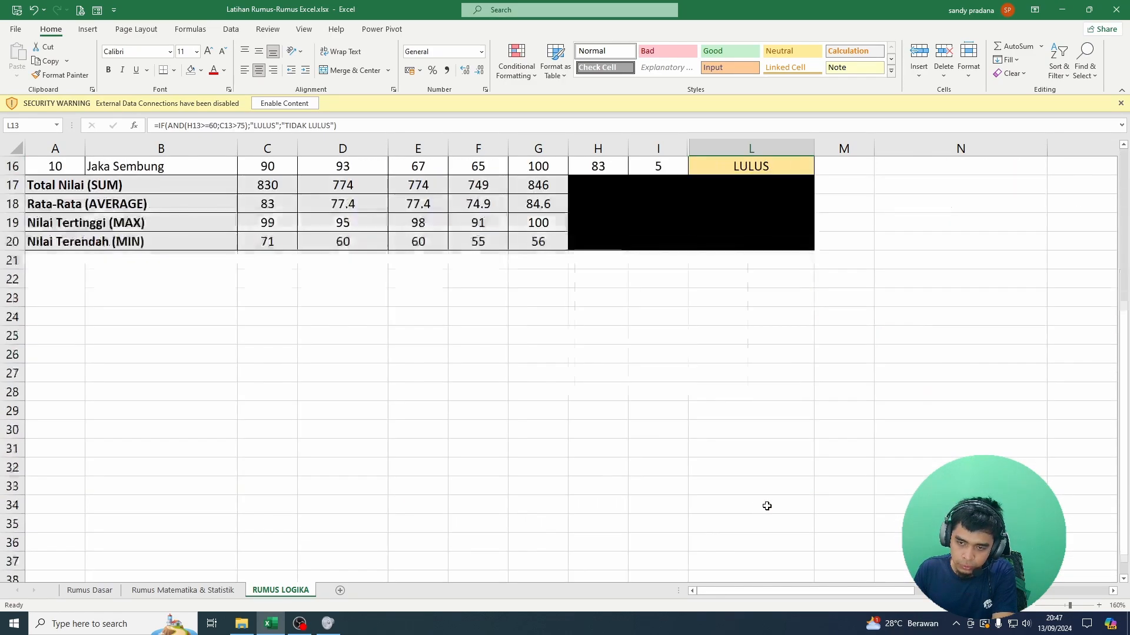
scroll(765, 504, "up", 5)
left_click(744, 446)
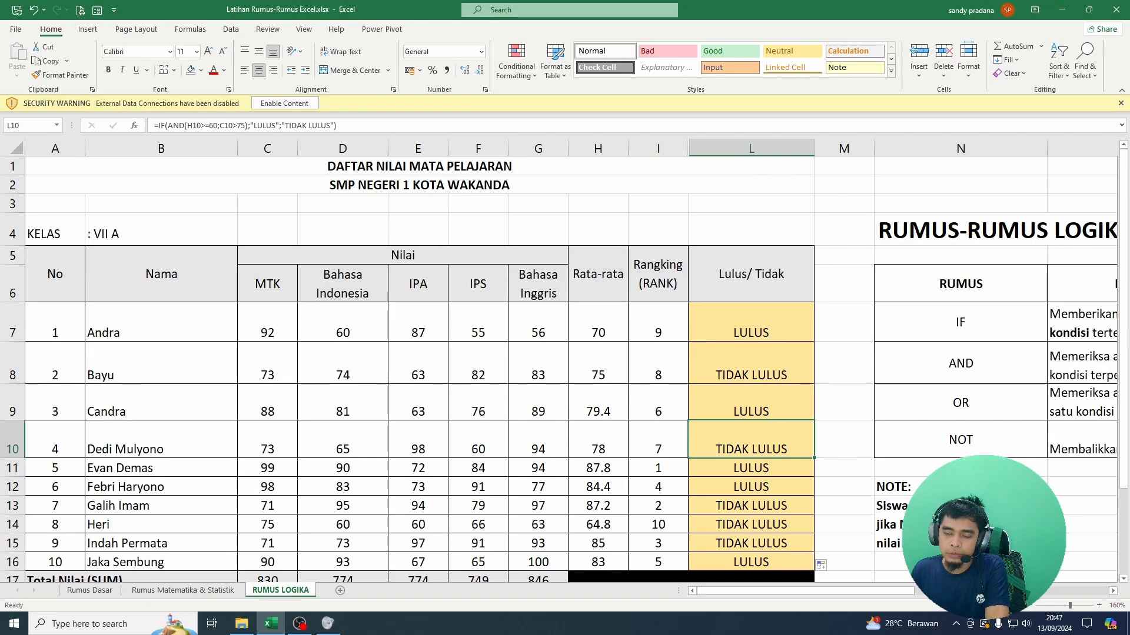
Step: Review the AND entry and the Deskripsi column in the RUMUS-RUMUS LOGIKA reference table
left_click(924, 376)
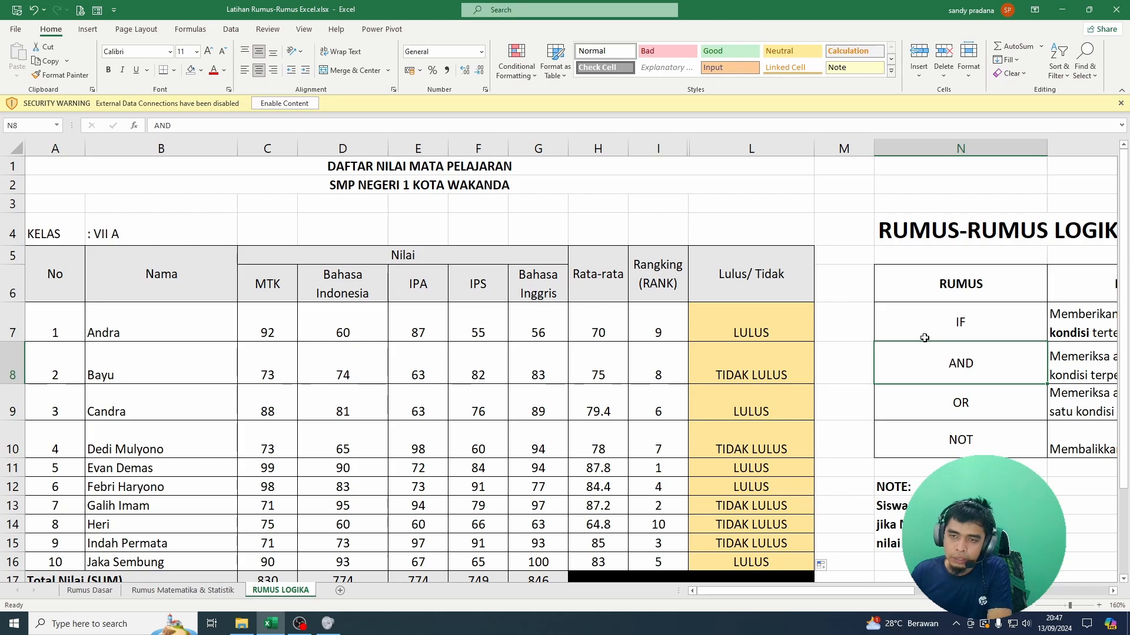
key("Right")
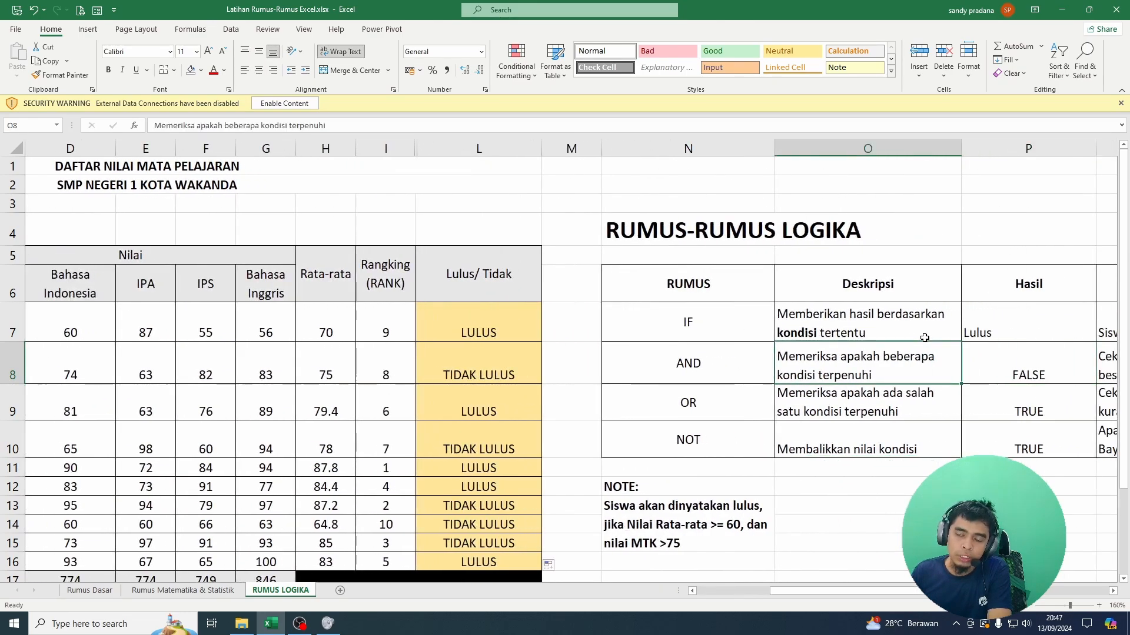
key("Up")
key("Up")
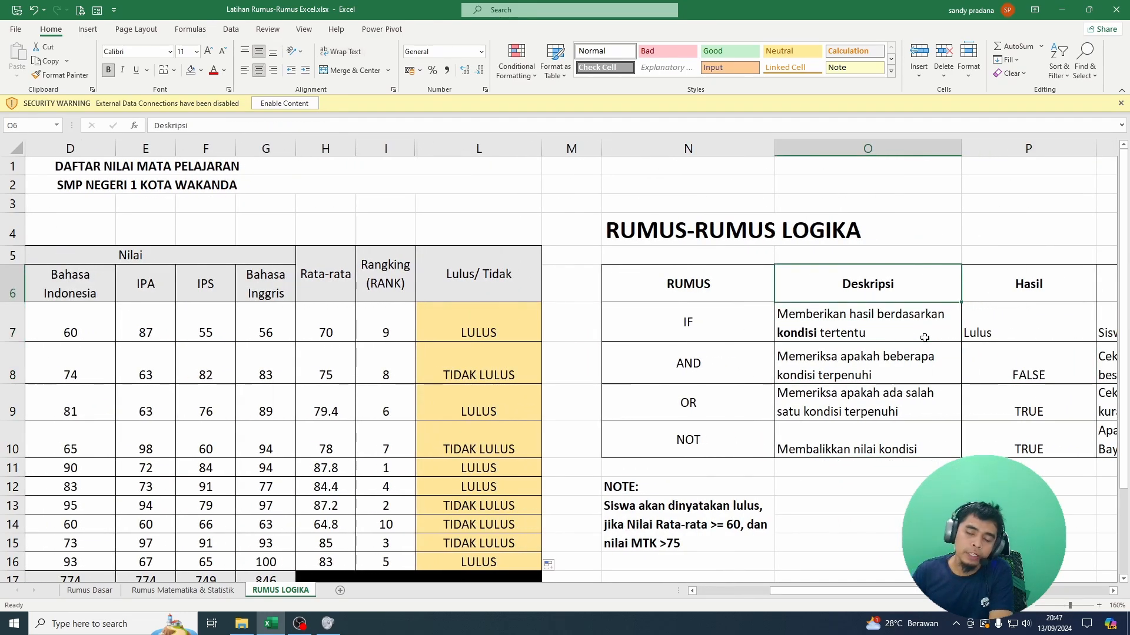
key("Down")
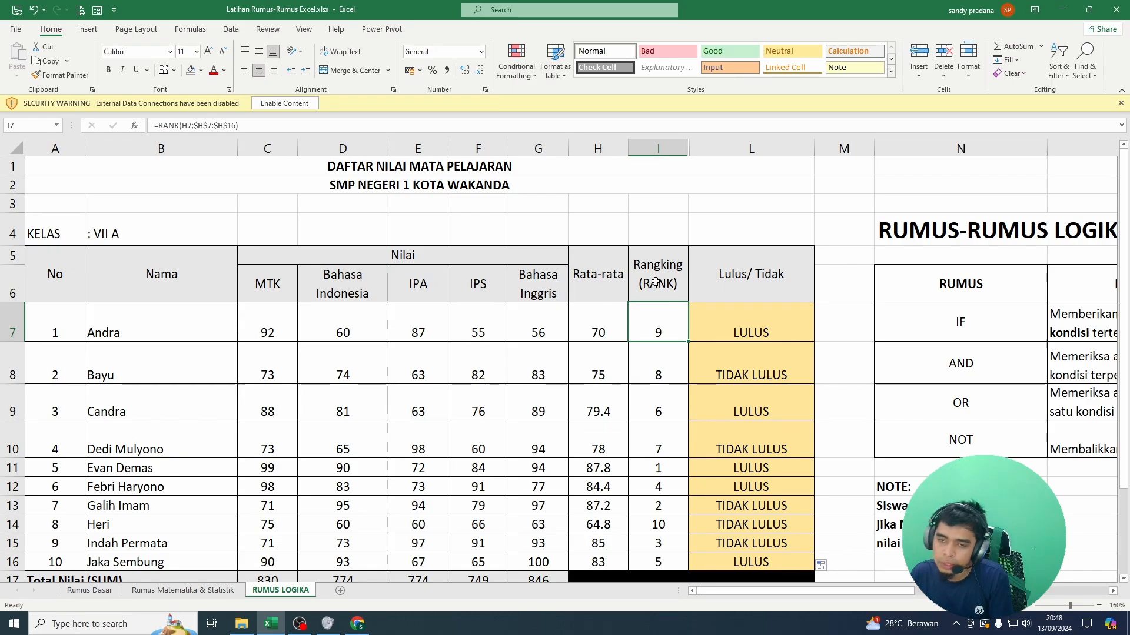
Step: Examine the student ranks in I7:I16 and the RANK formula in I7
left_click_drag(651, 325, 670, 567)
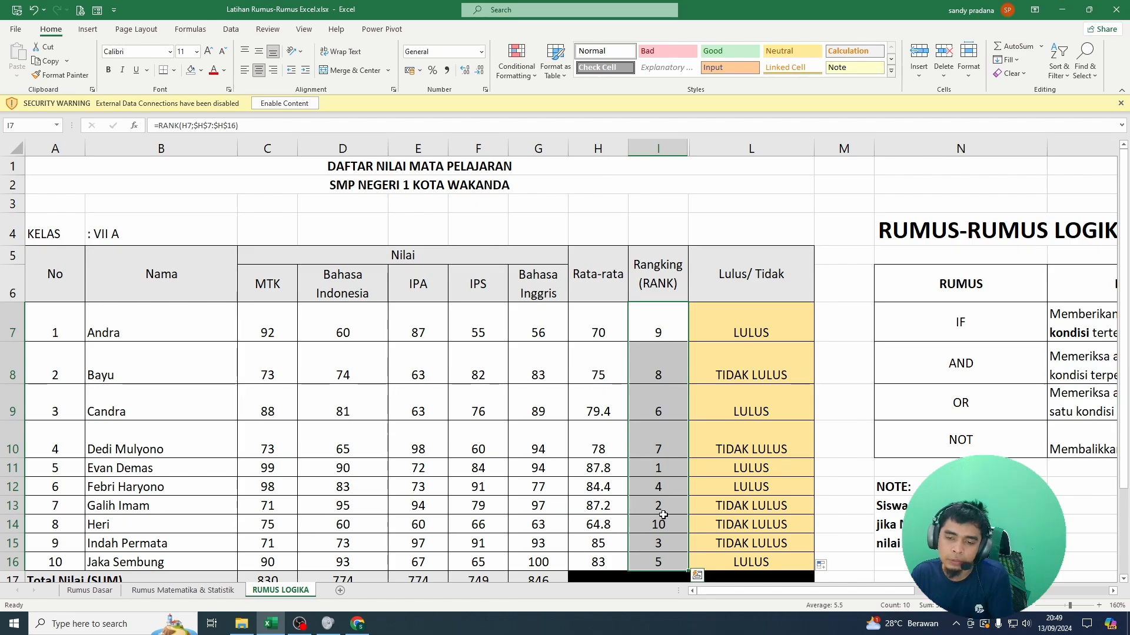
left_click(674, 335)
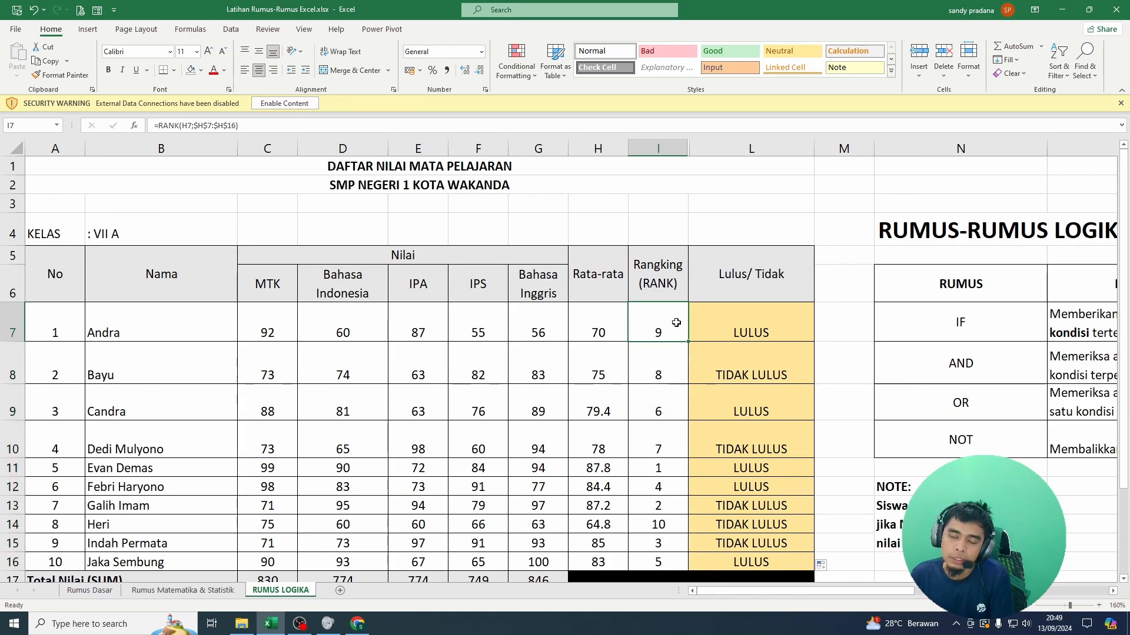